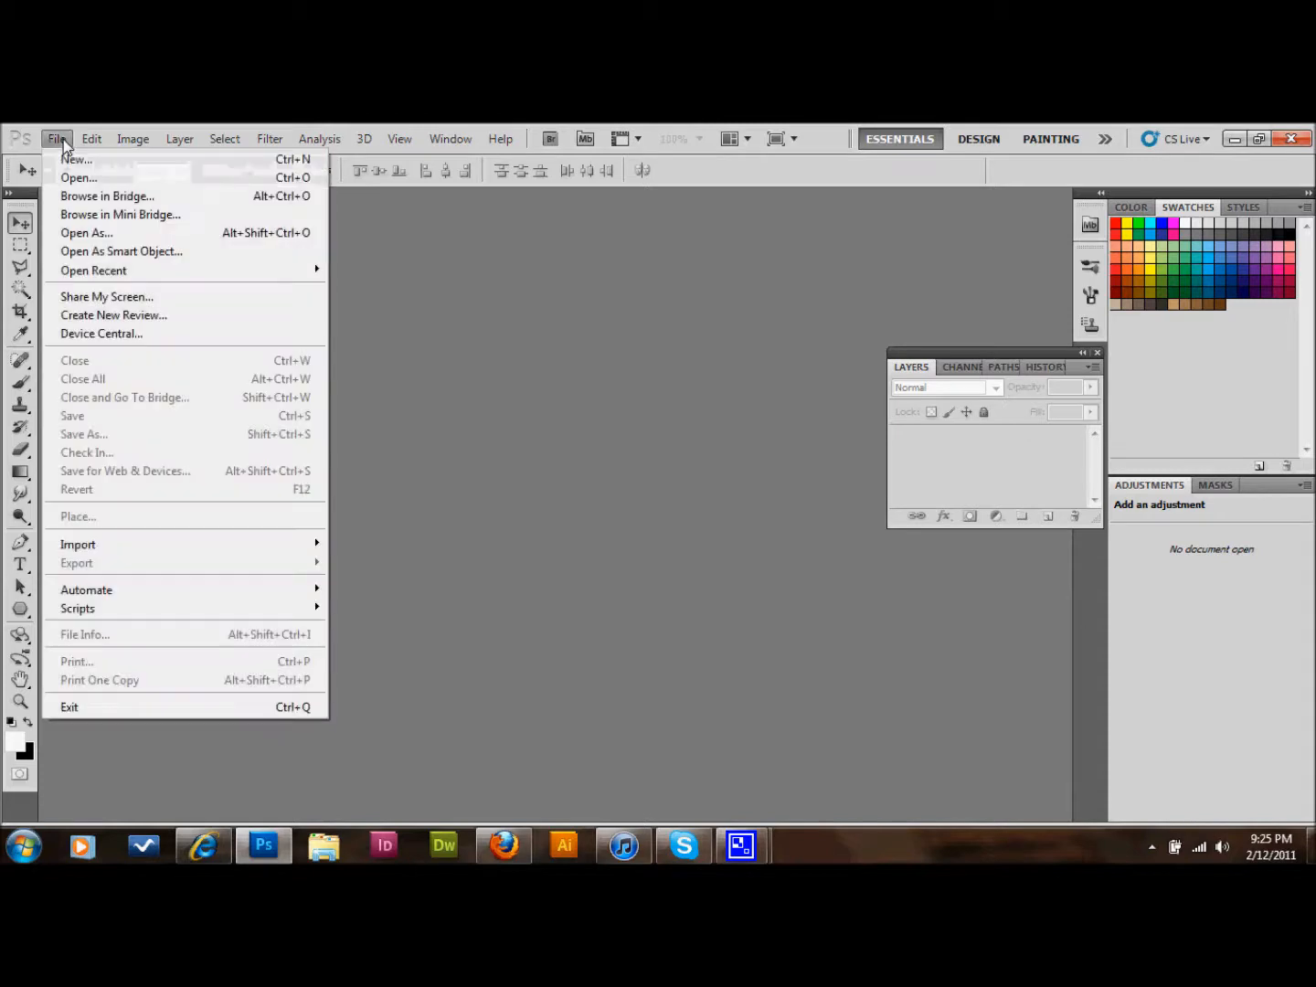
- Create a new 500 by 500 pixel CMYK document named halftone at 300 pixels/inch with a white background
click(76, 162)
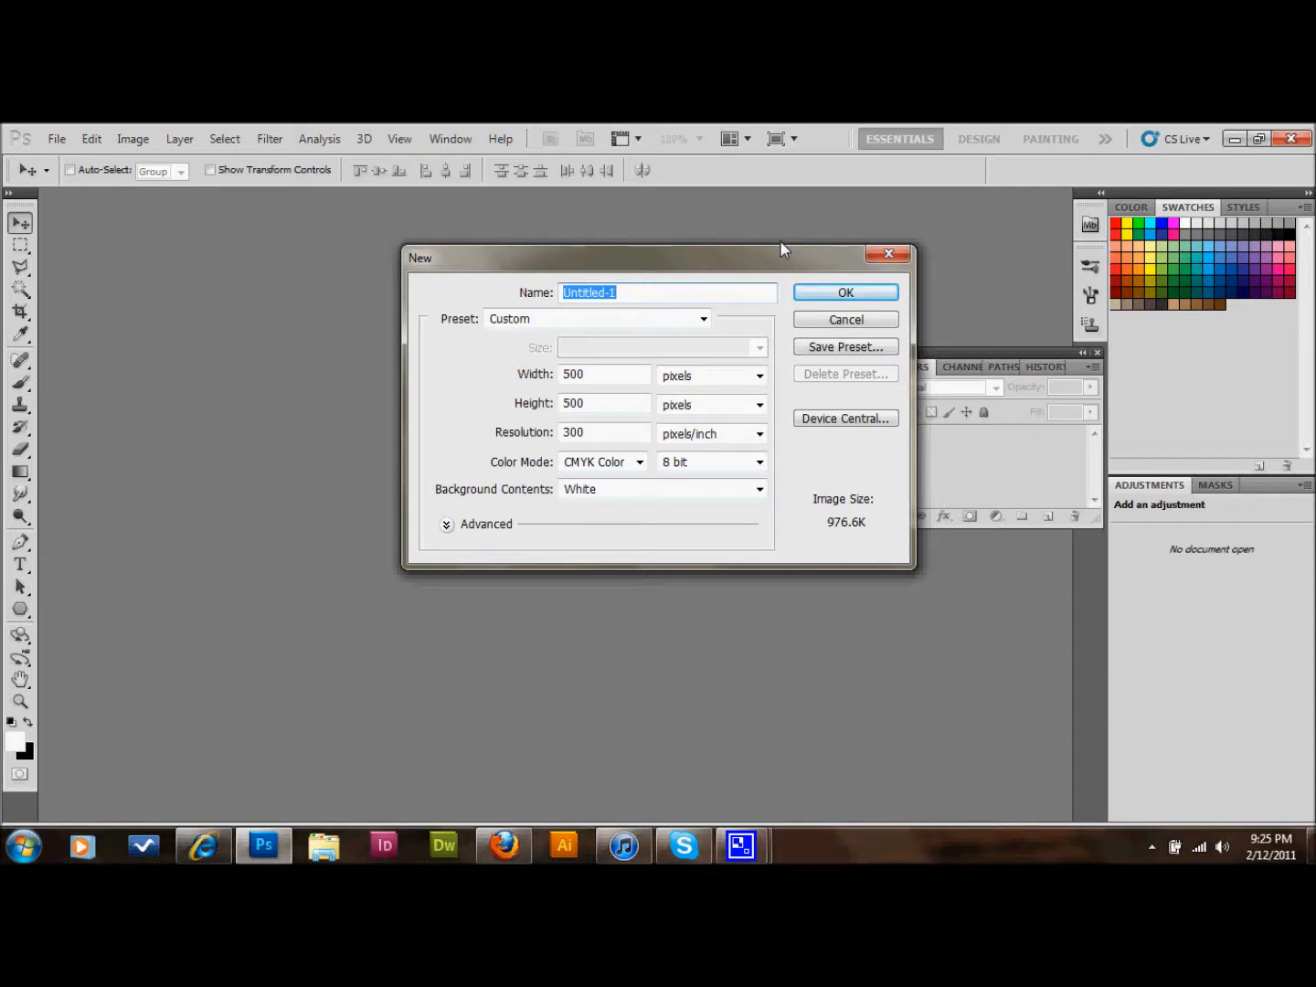
text(halftone)
key(Return)
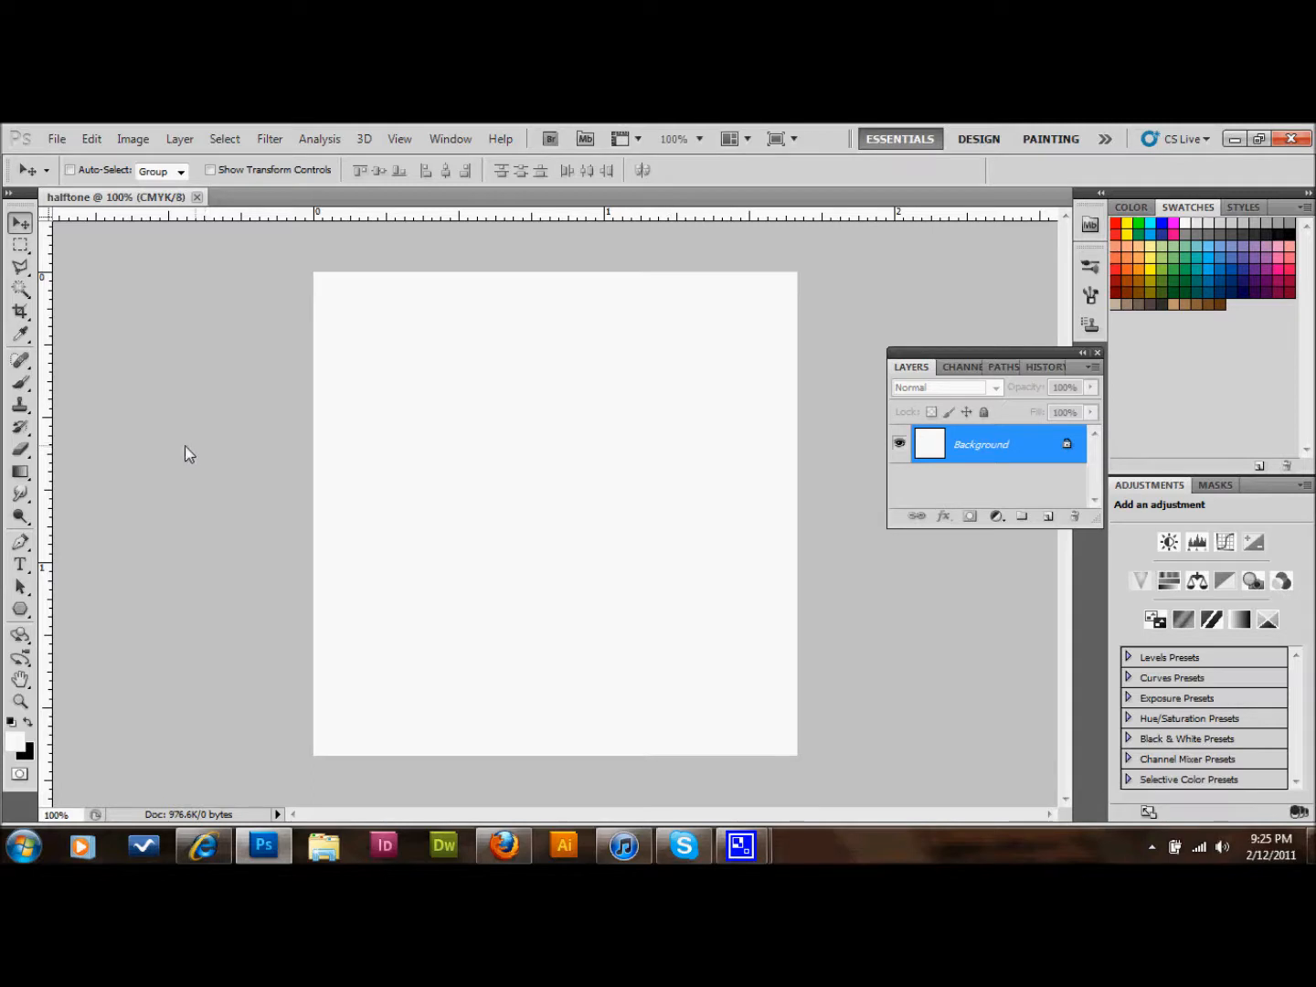
- Draw a white five-pointed star shape about 1 inch wide and move it to the centre of the canvas
click(21, 609)
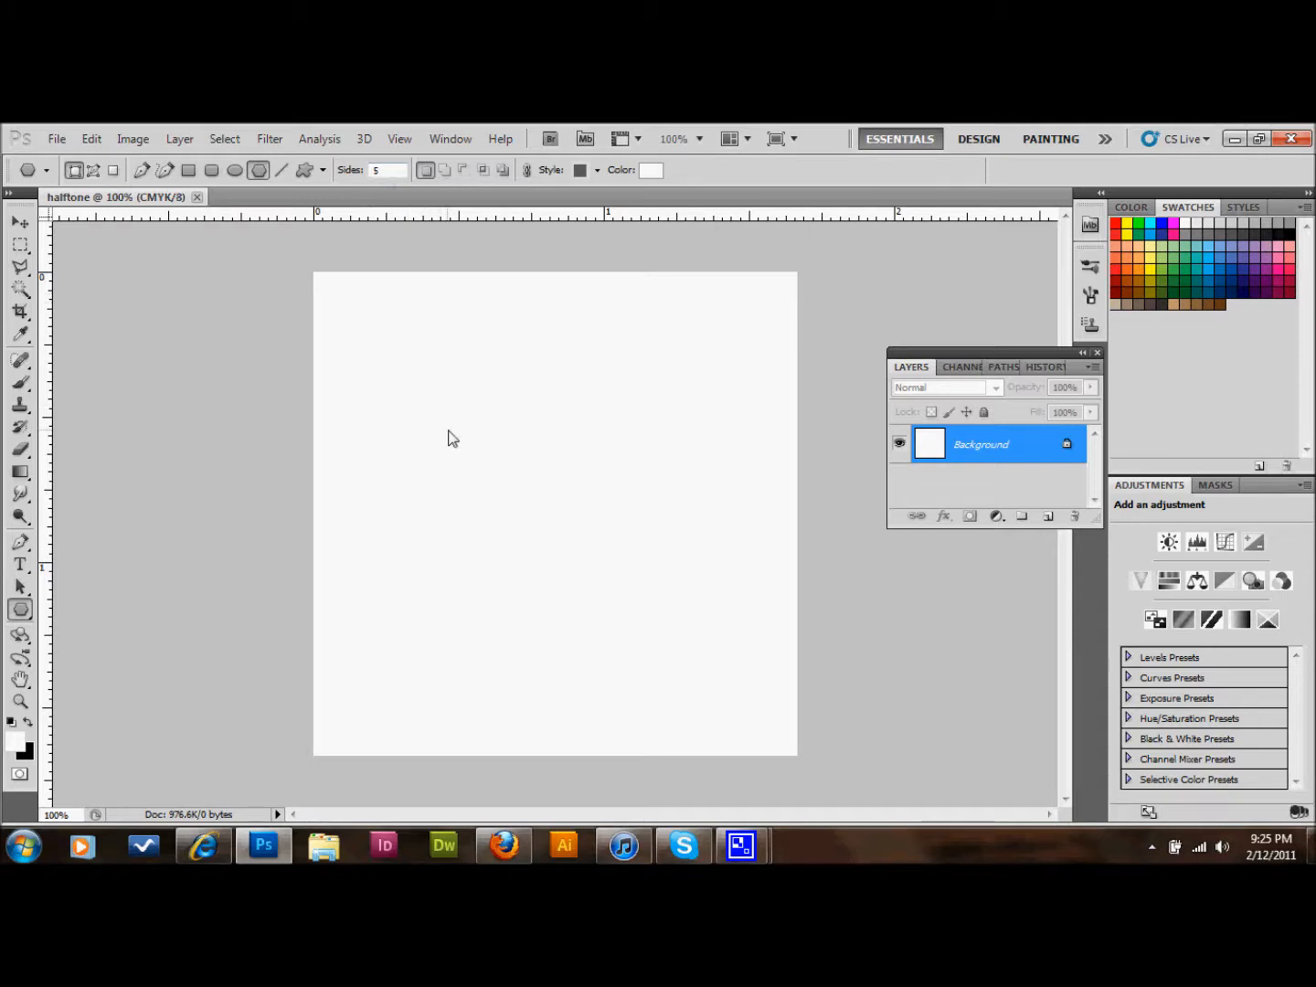
drag(470, 425, 564, 548)
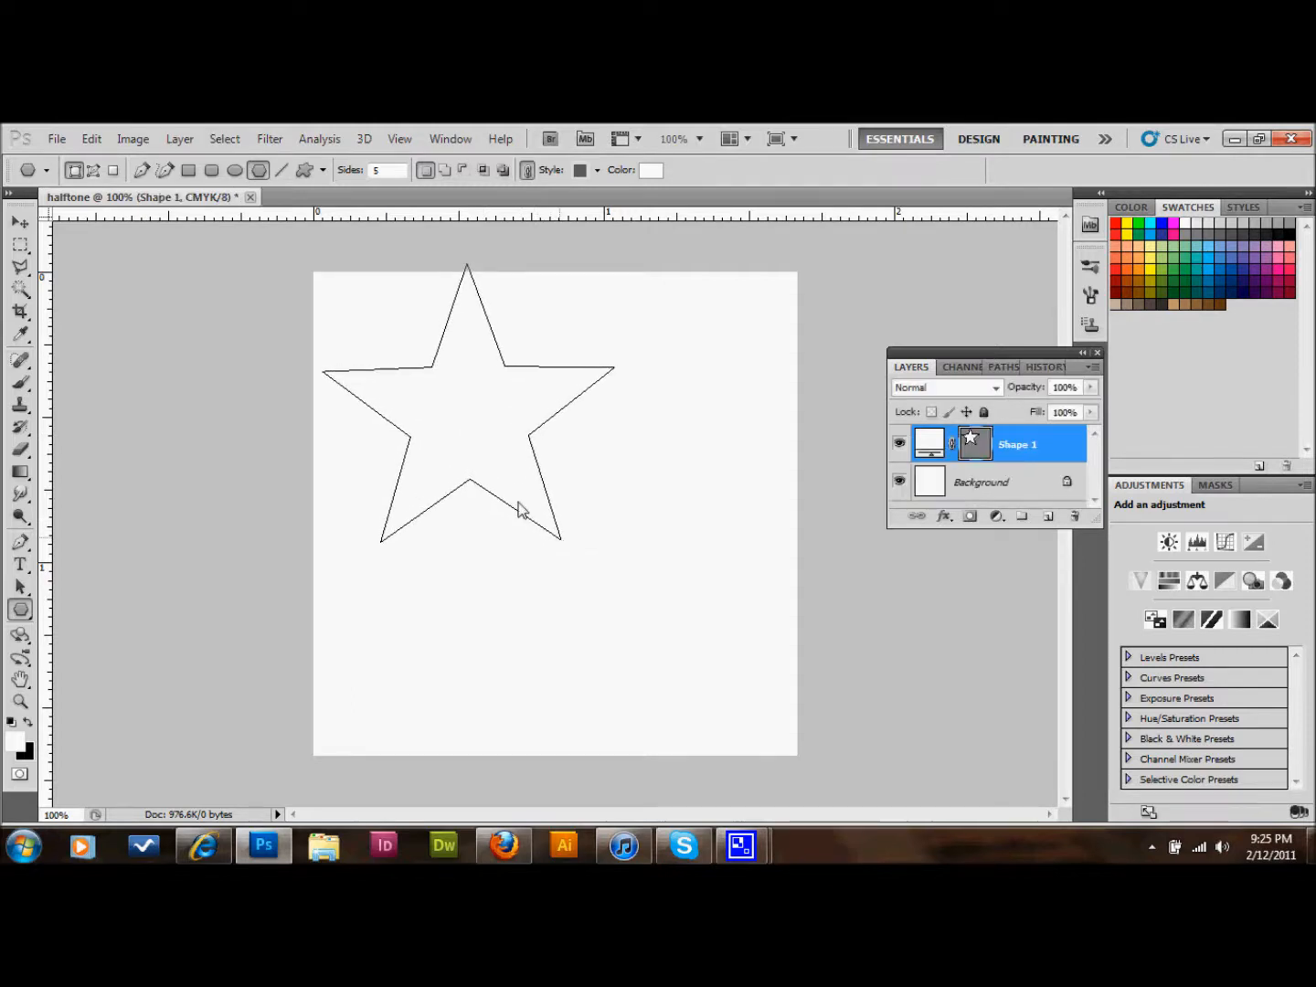
click(20, 222)
drag(531, 442, 614, 527)
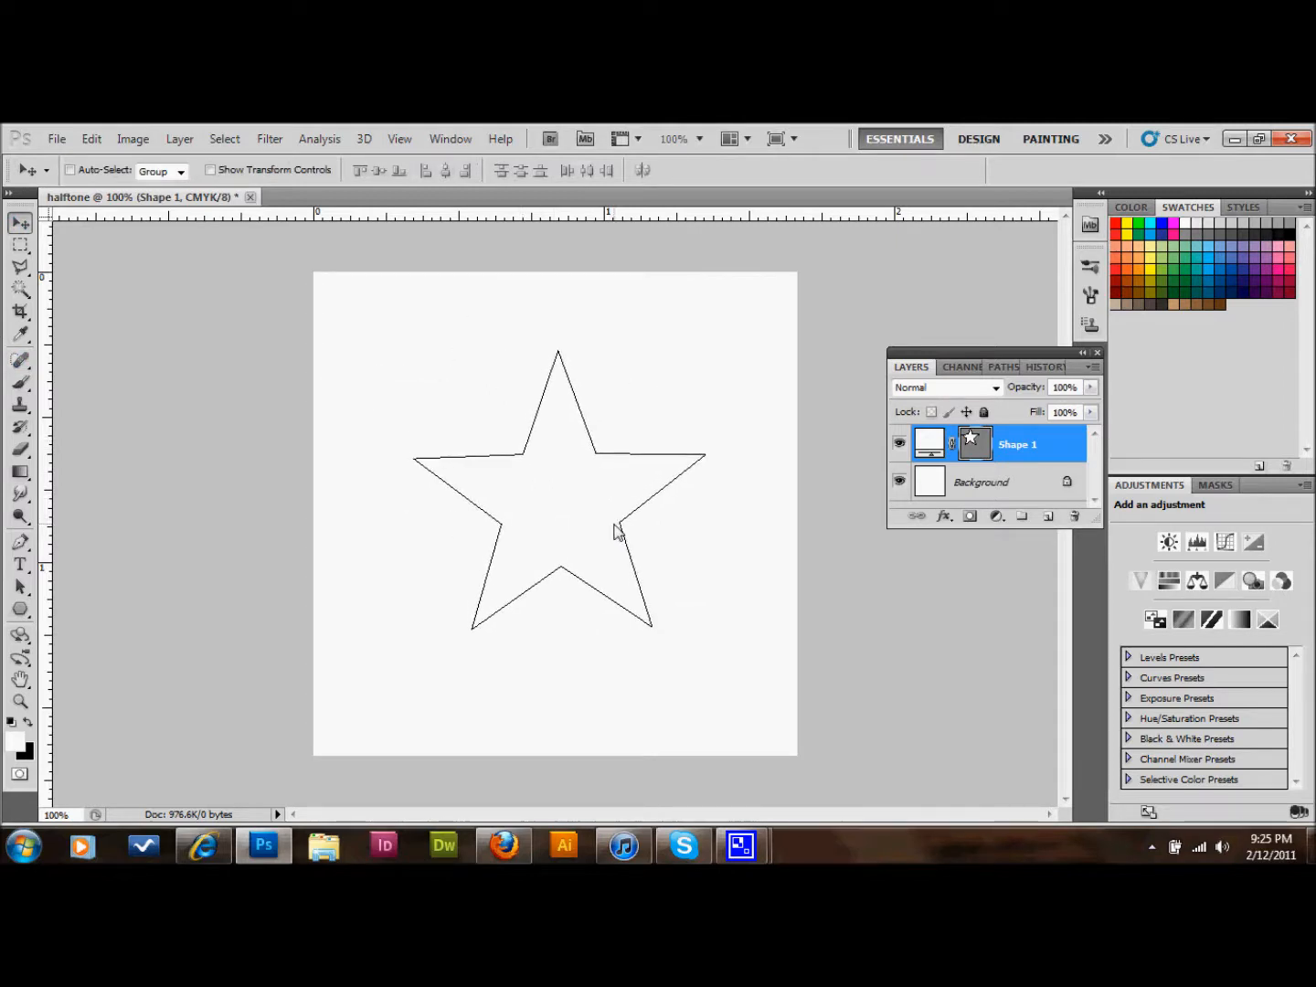
- Hide the Background layer and select the white star with the Magic Wand
click(901, 482)
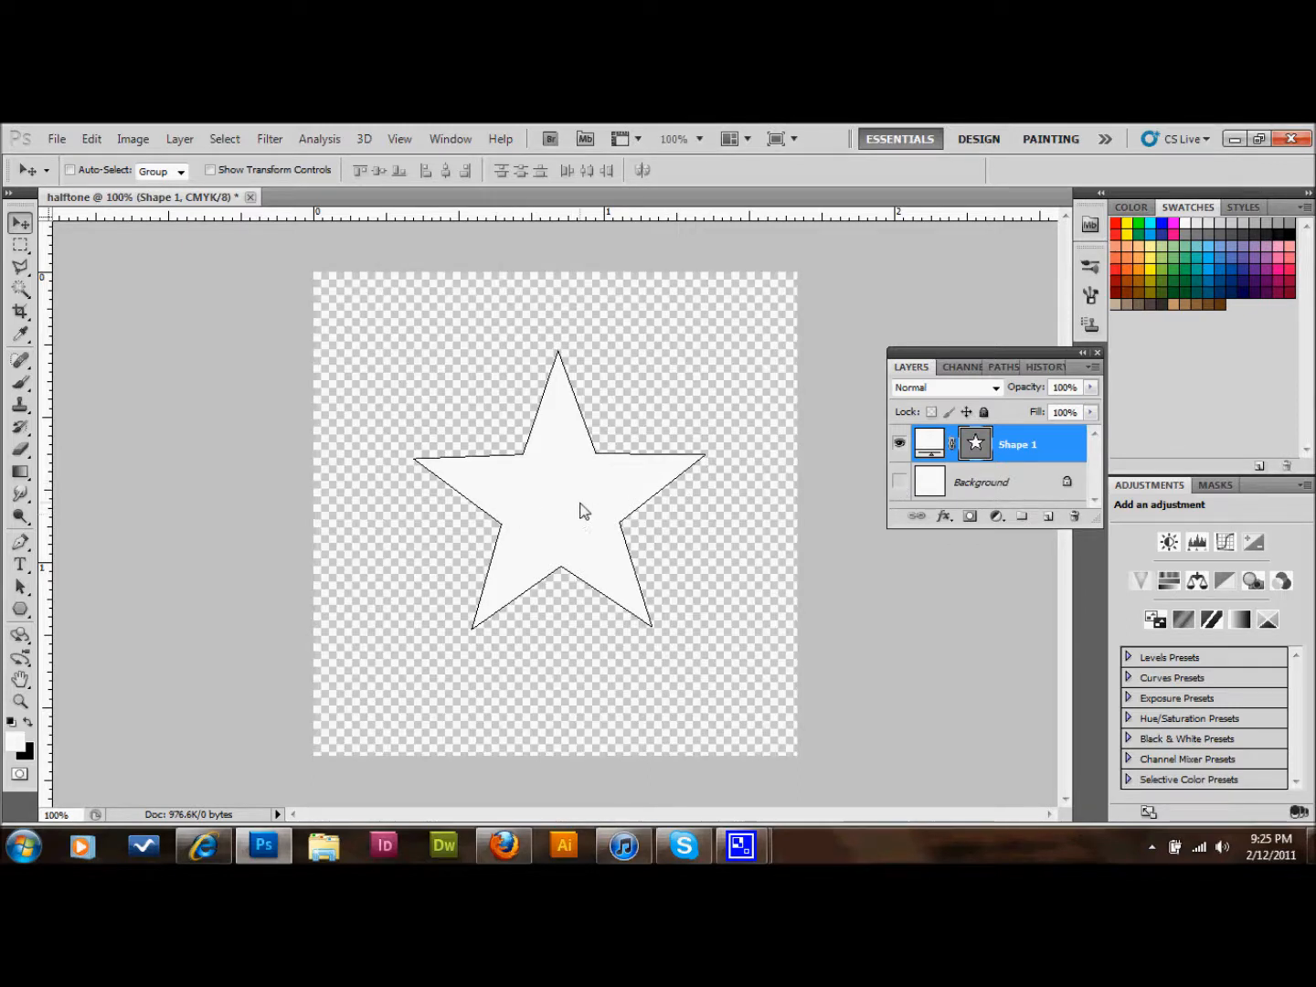
click(18, 289)
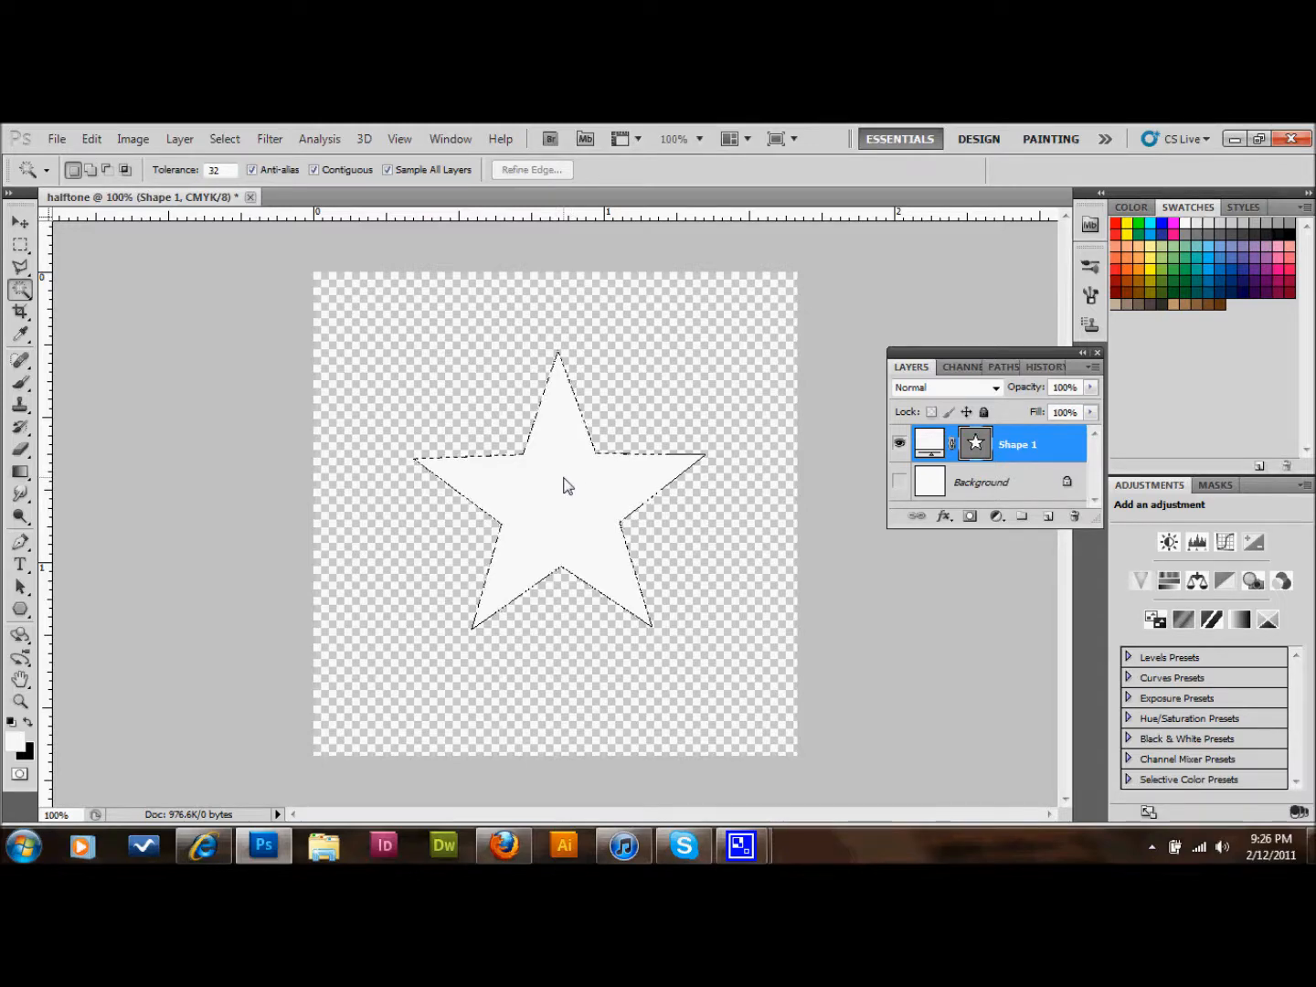
- Fill the star selection on a new layer with a vertical reflected gradient using the Orange, Yellow, Orange preset
click(1050, 517)
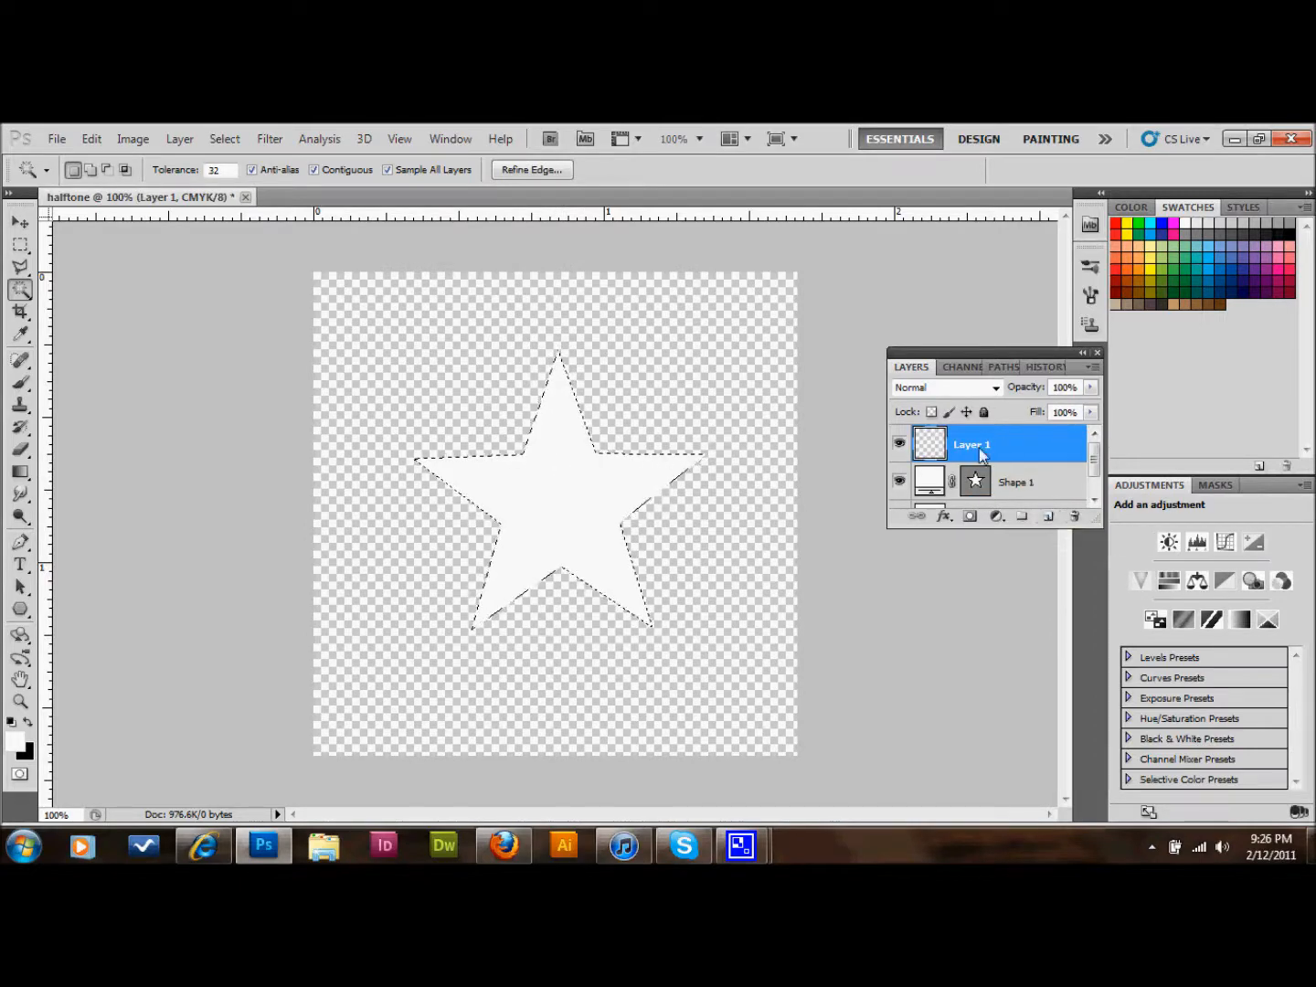
click(19, 472)
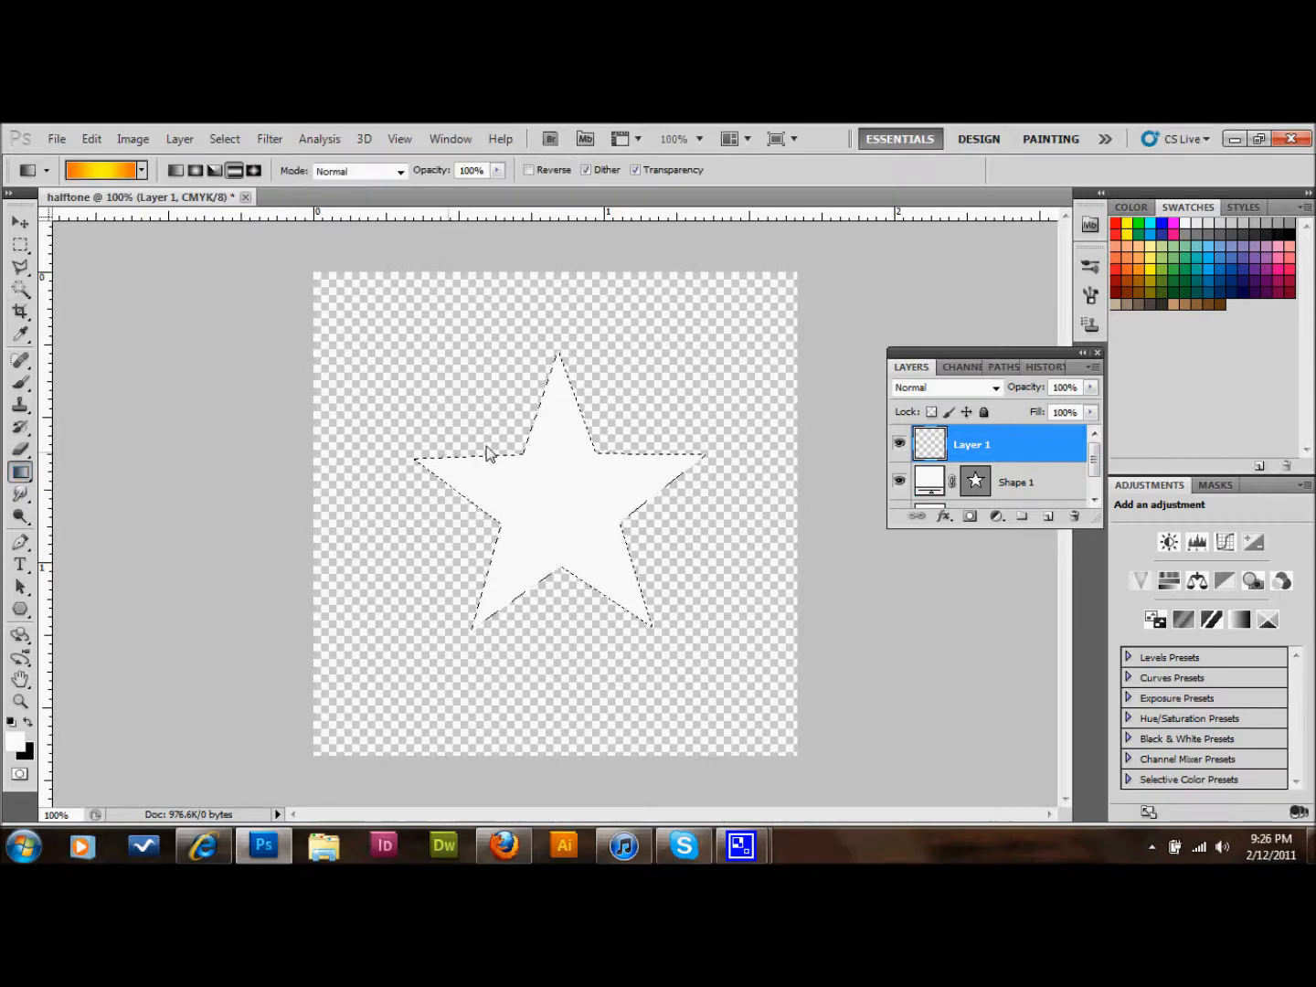
click(101, 169)
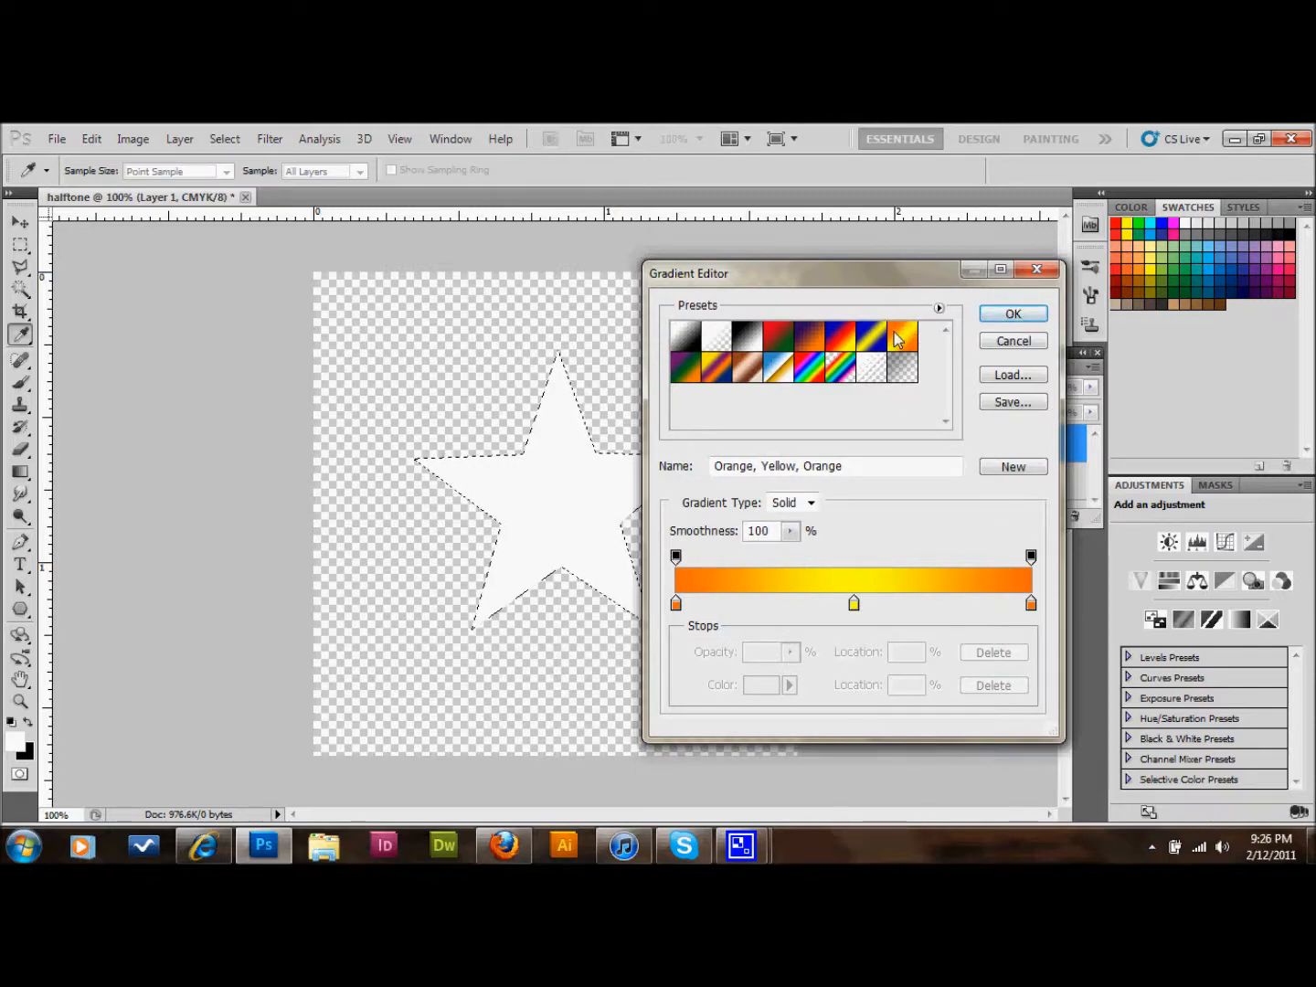
click(1010, 316)
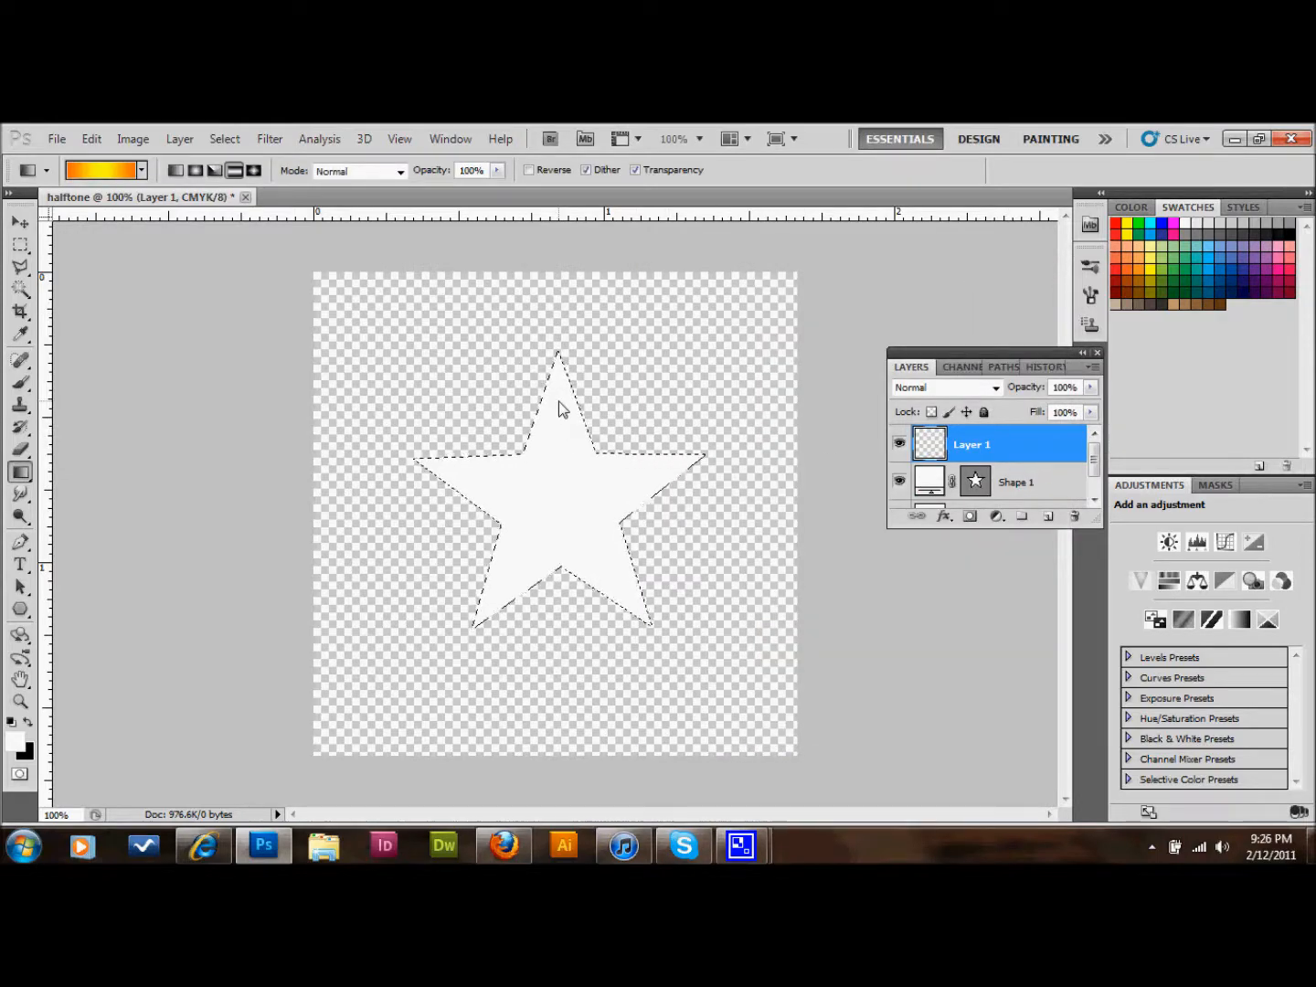
drag(556, 430, 559, 549)
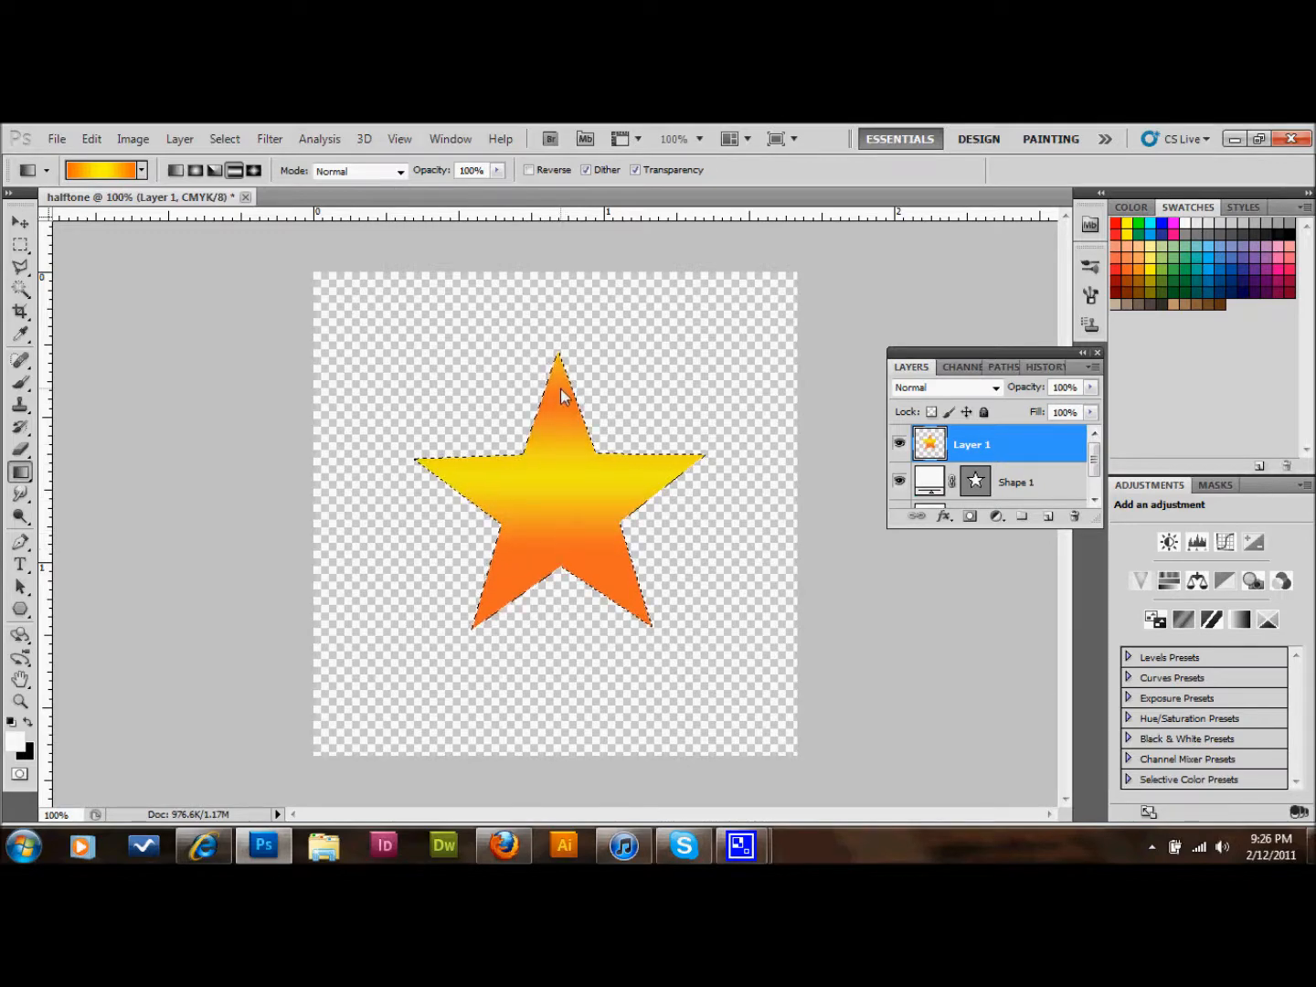
drag(559, 390, 558, 481)
drag(546, 568, 553, 548)
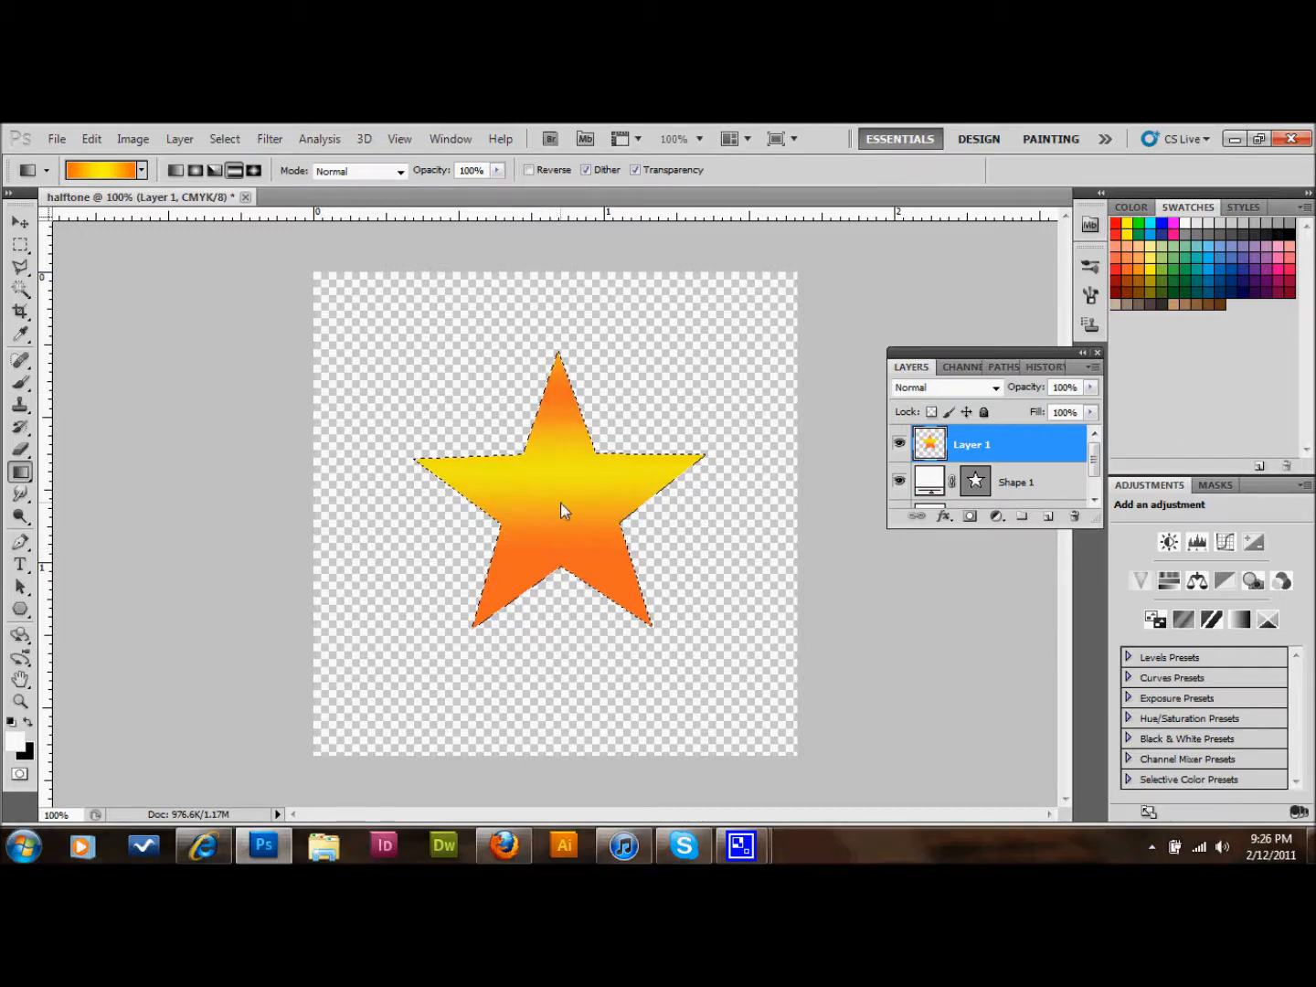
- Convert the image to Grayscale mode, merging the layers and discarding the color information
click(133, 139)
mouse_move(147, 161)
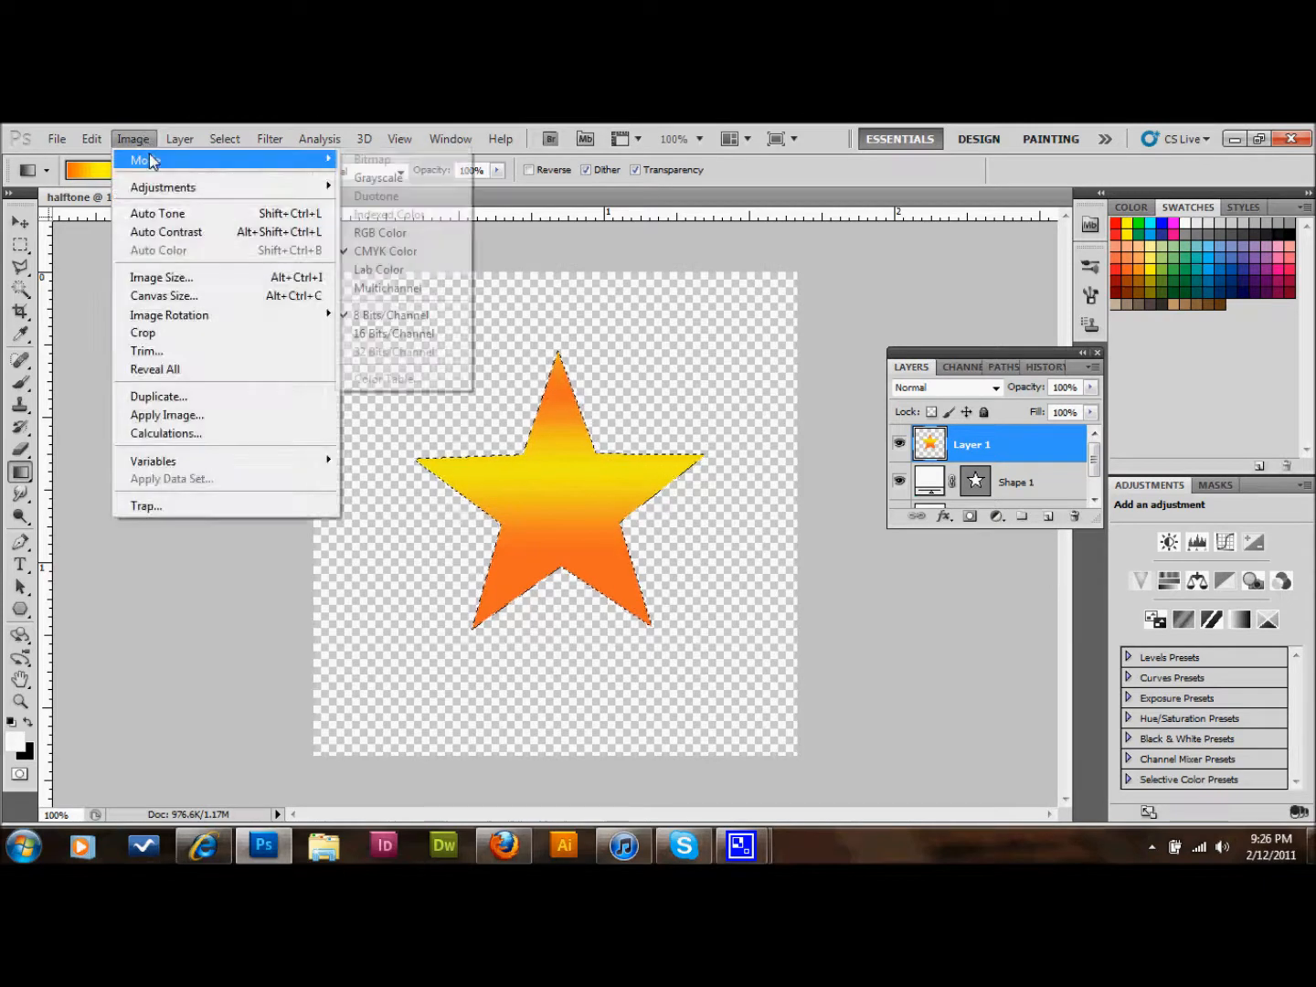
click(370, 178)
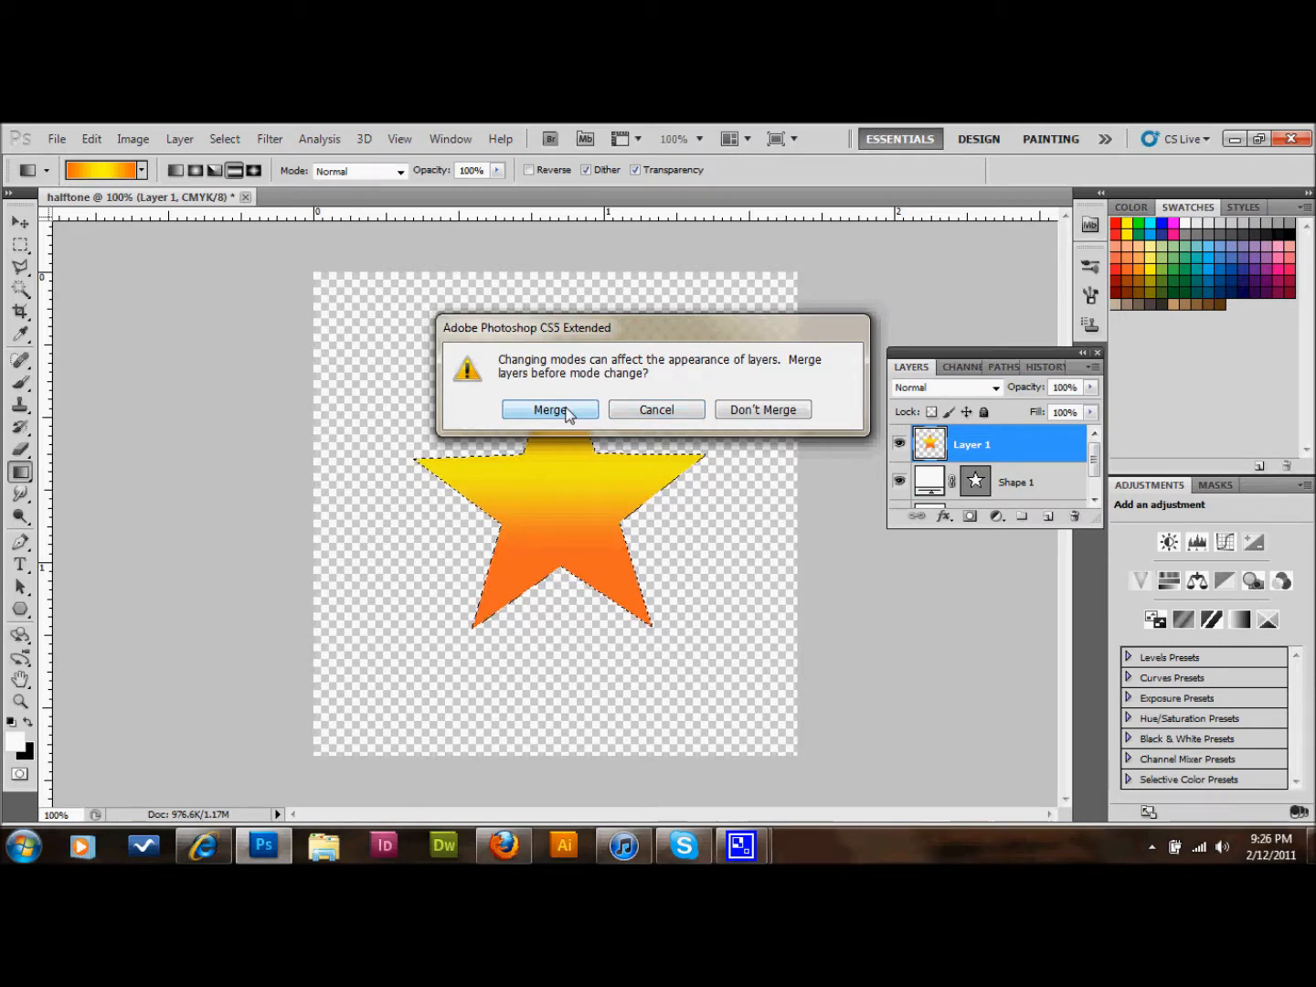
click(566, 413)
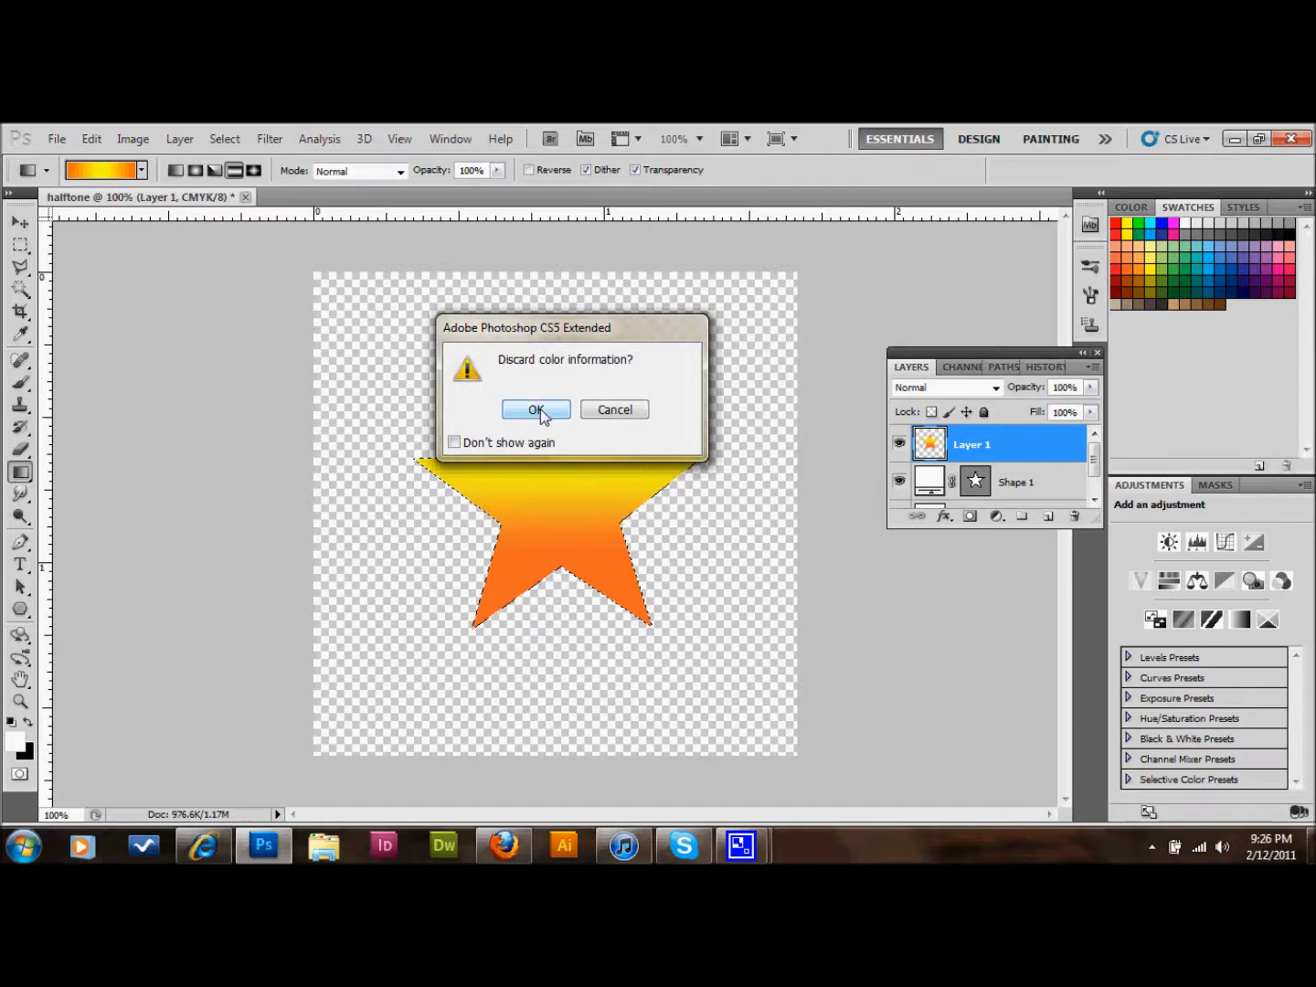
click(536, 410)
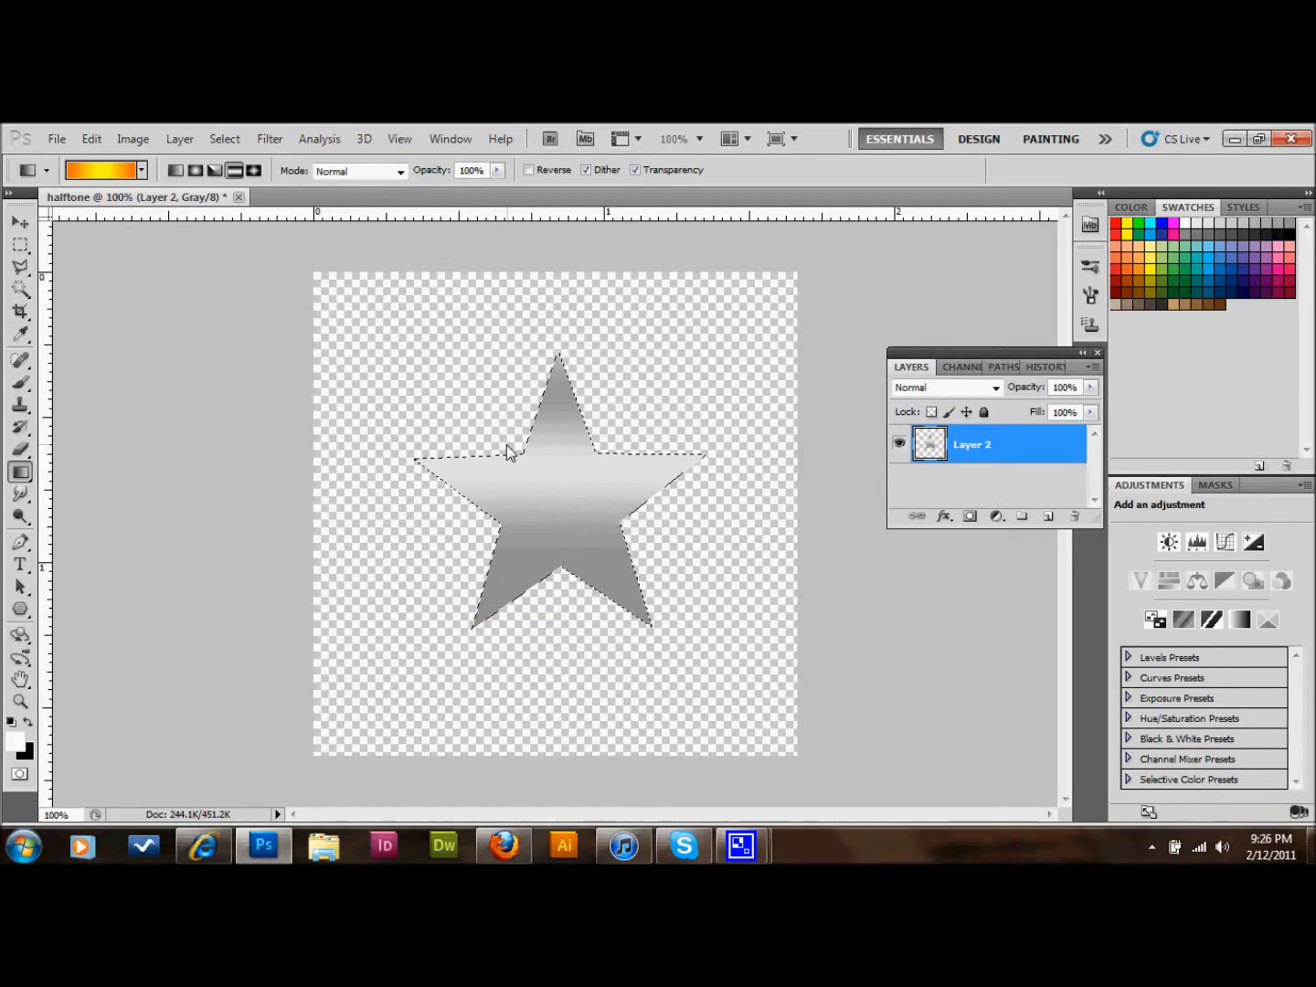
- Convert the flattened image to Bitmap mode at 300 pixels/inch output using the Halftone Screen method
click(141, 144)
mouse_move(209, 163)
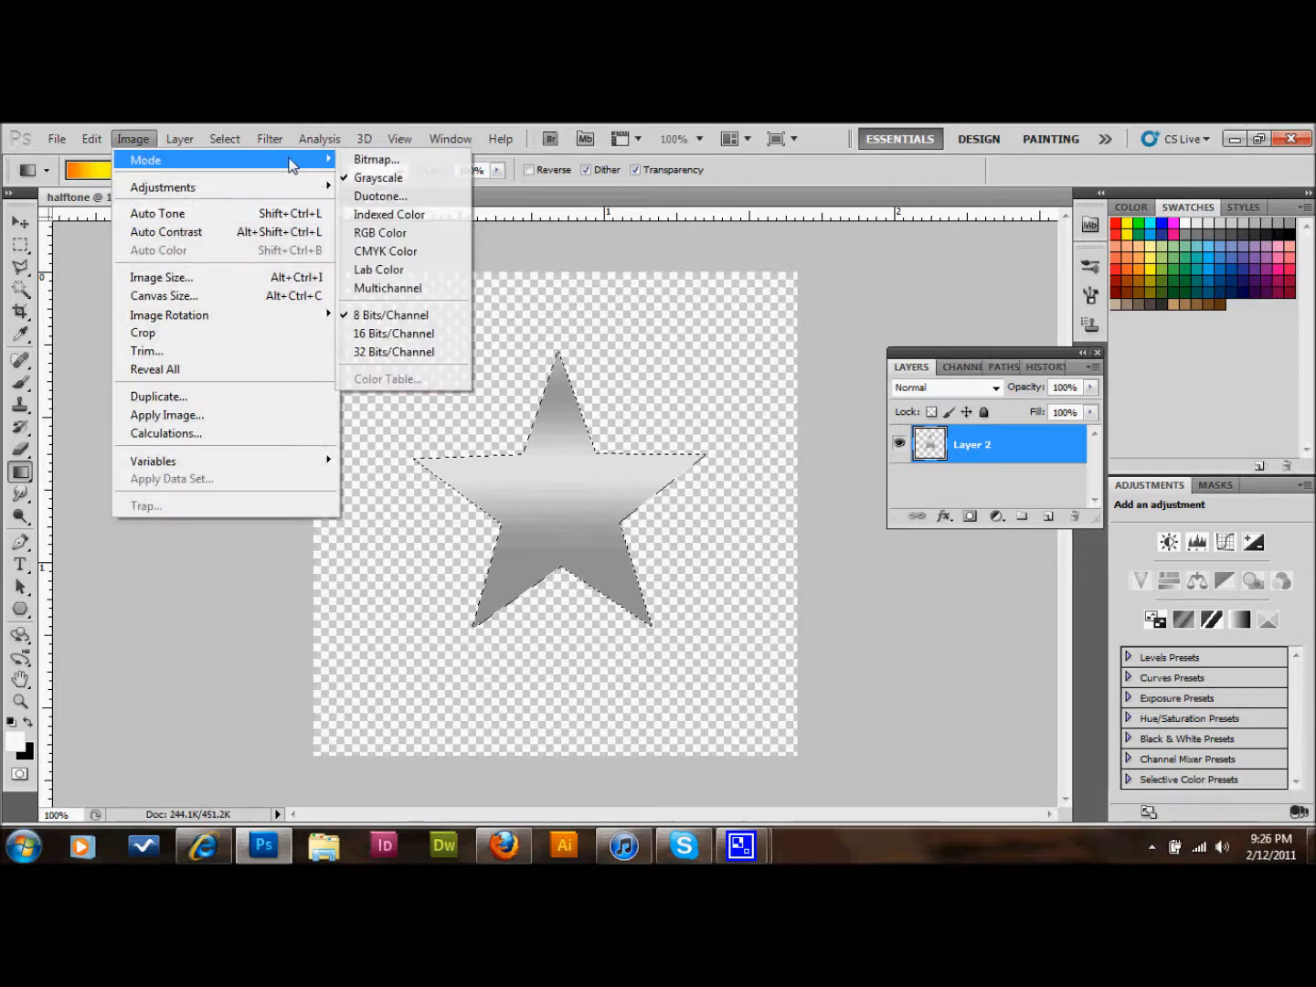
click(393, 162)
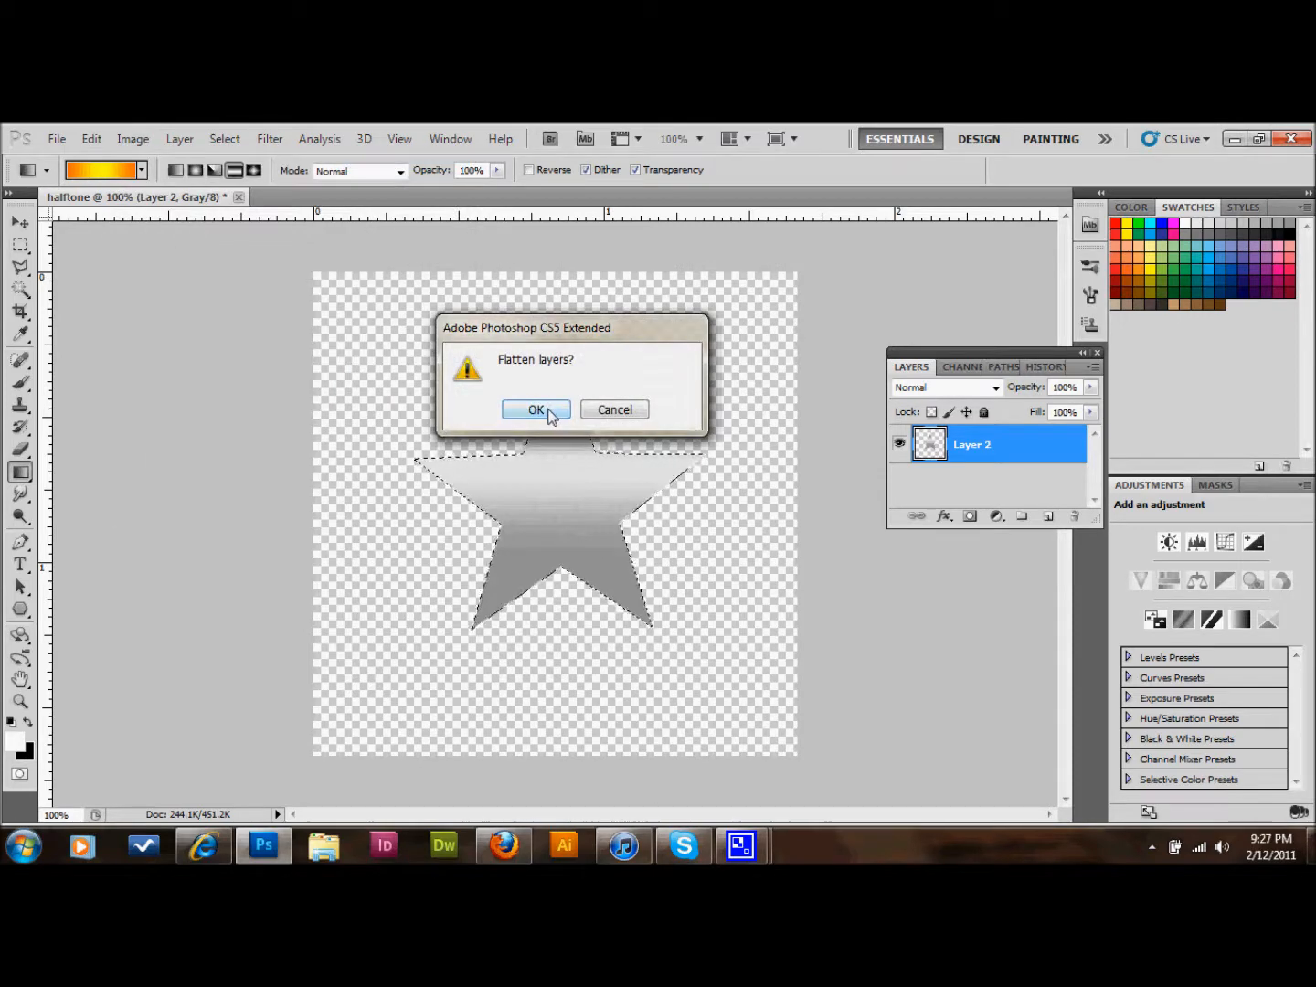
click(547, 411)
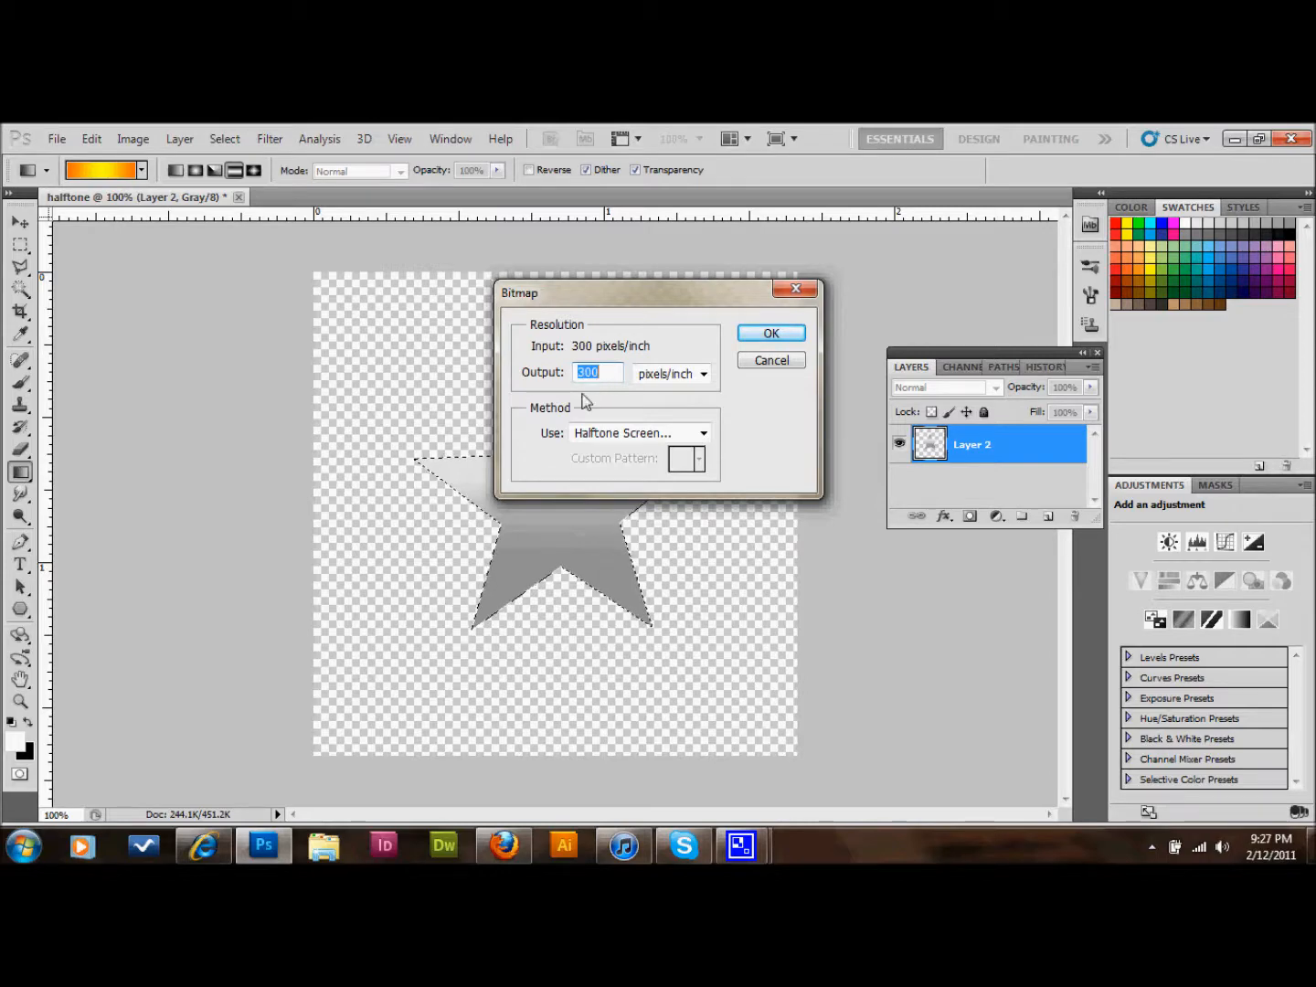
click(678, 437)
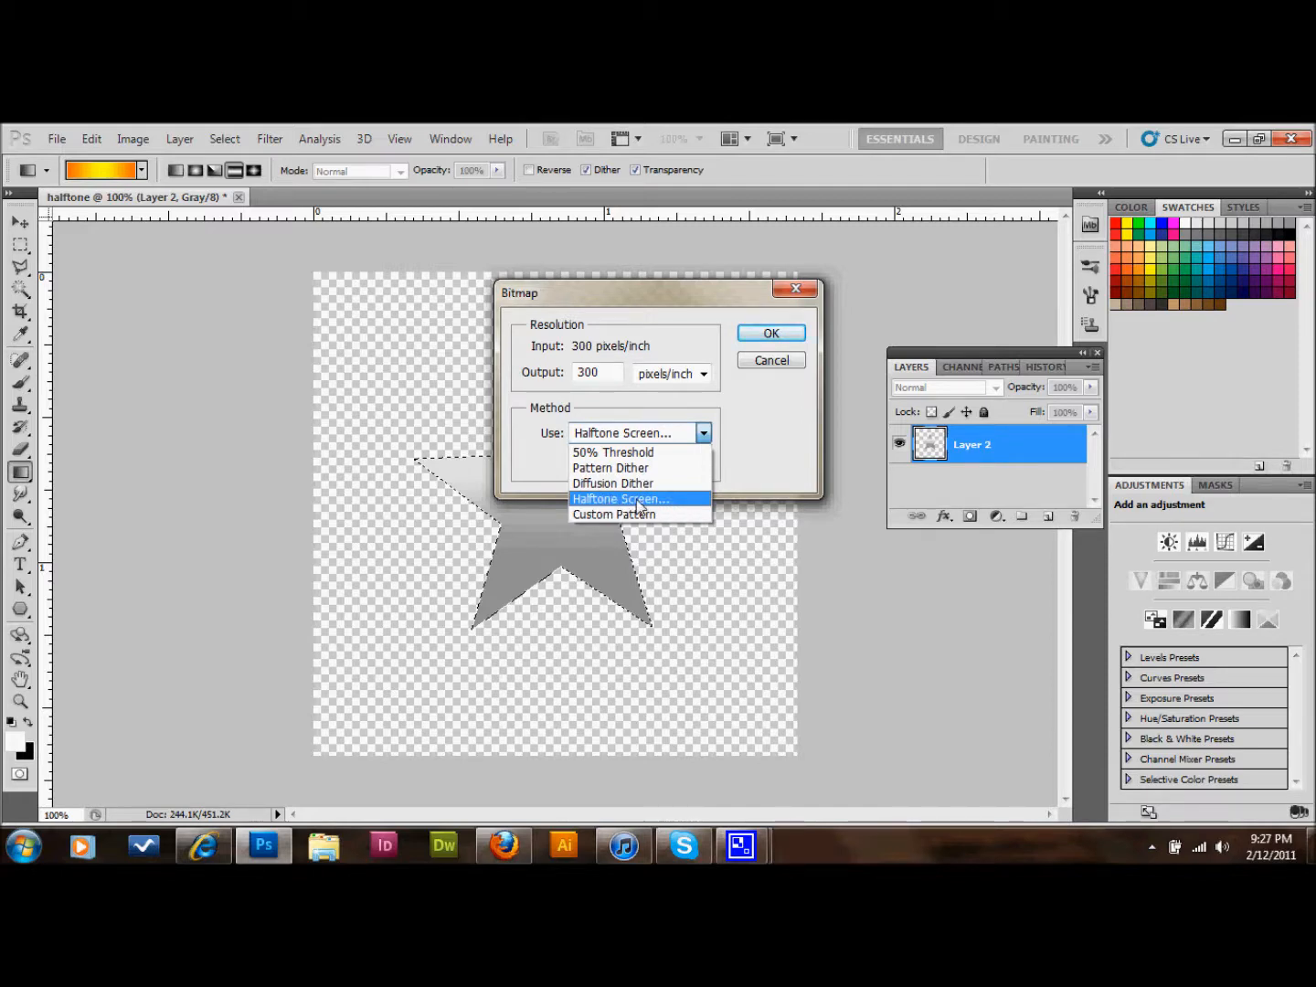
click(637, 498)
click(770, 335)
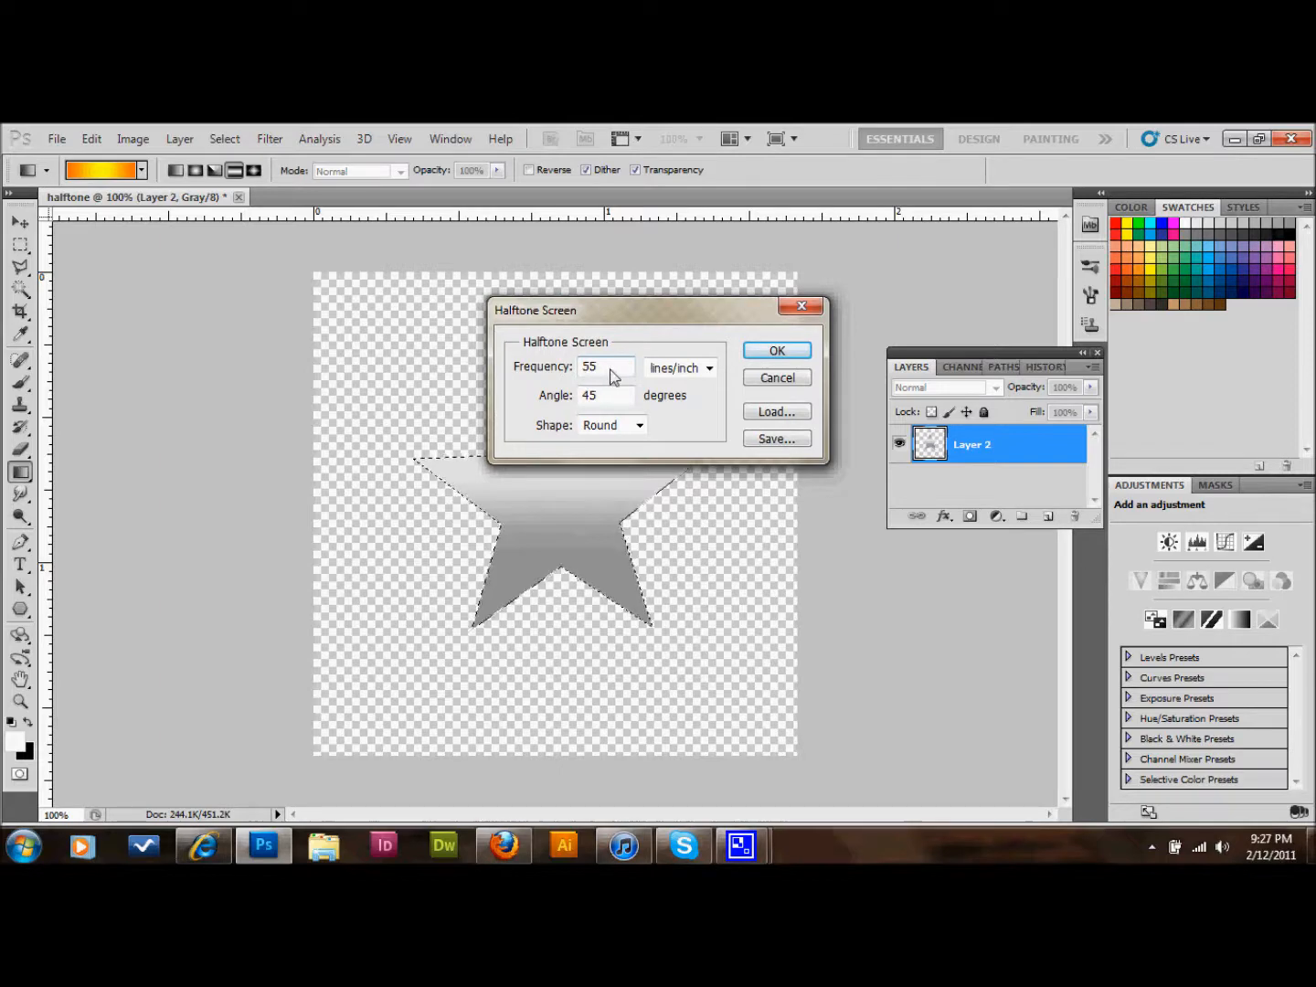
- Apply a Round halftone screen at 55 lines/inch and 45 degrees, and deselect the star
click(625, 427)
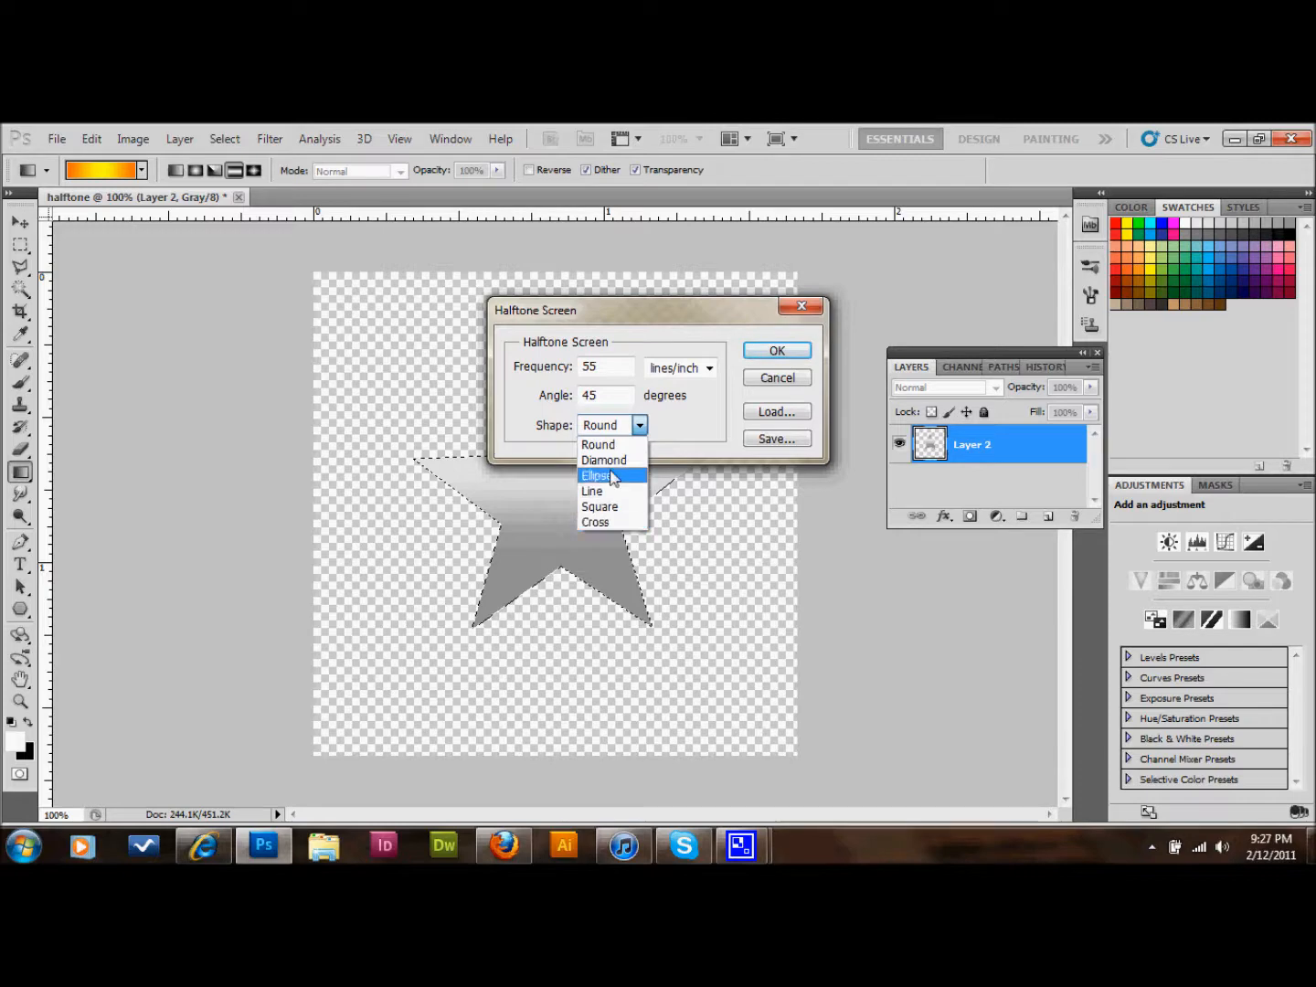
click(604, 444)
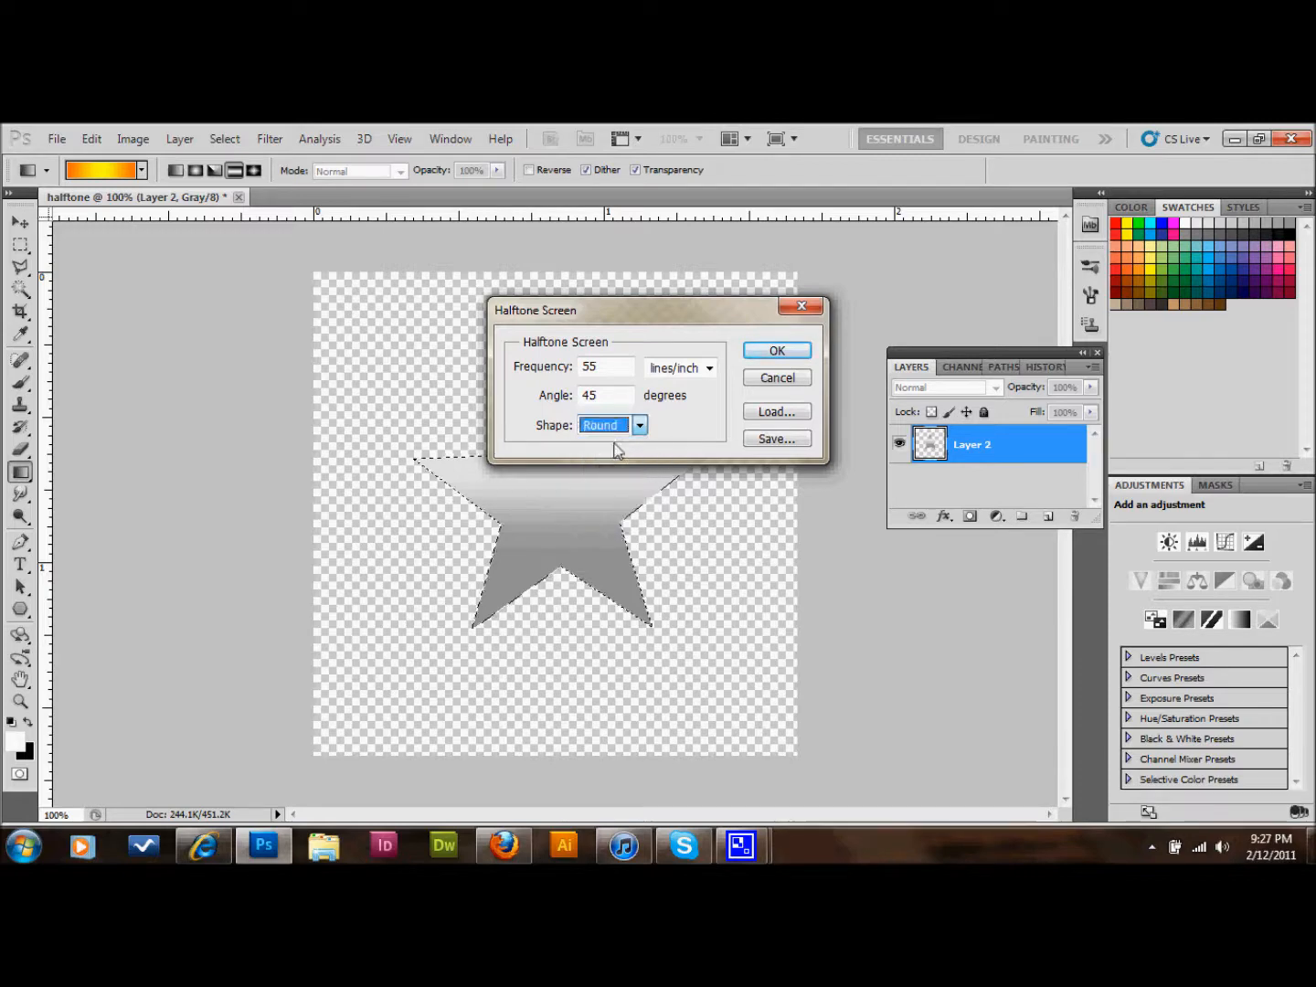
click(777, 352)
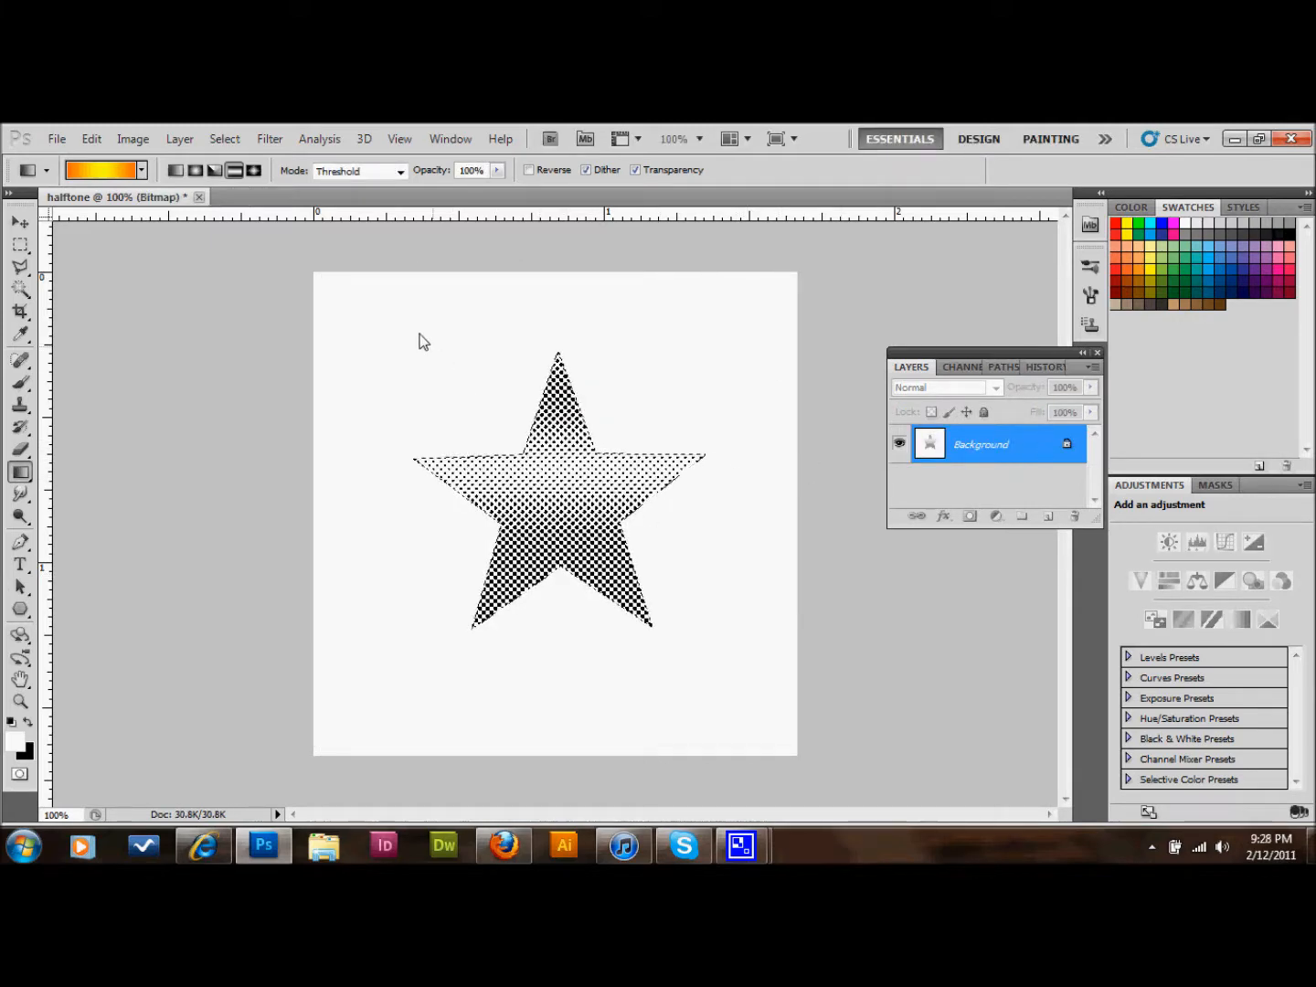
click(21, 245)
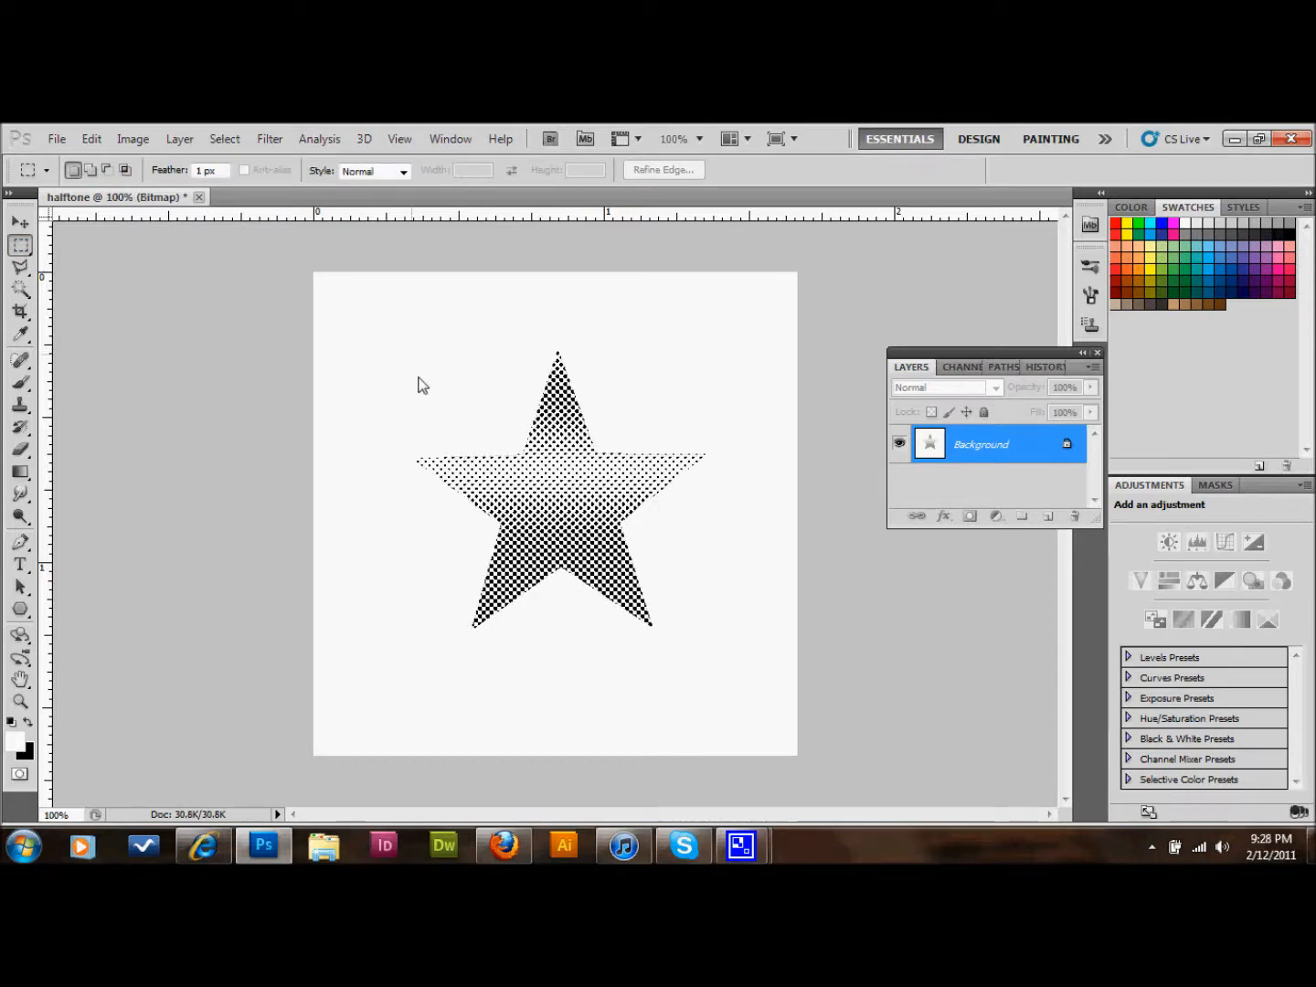
- Convert the halftone bitmap back to Grayscale mode with a size ratio of 1
click(134, 142)
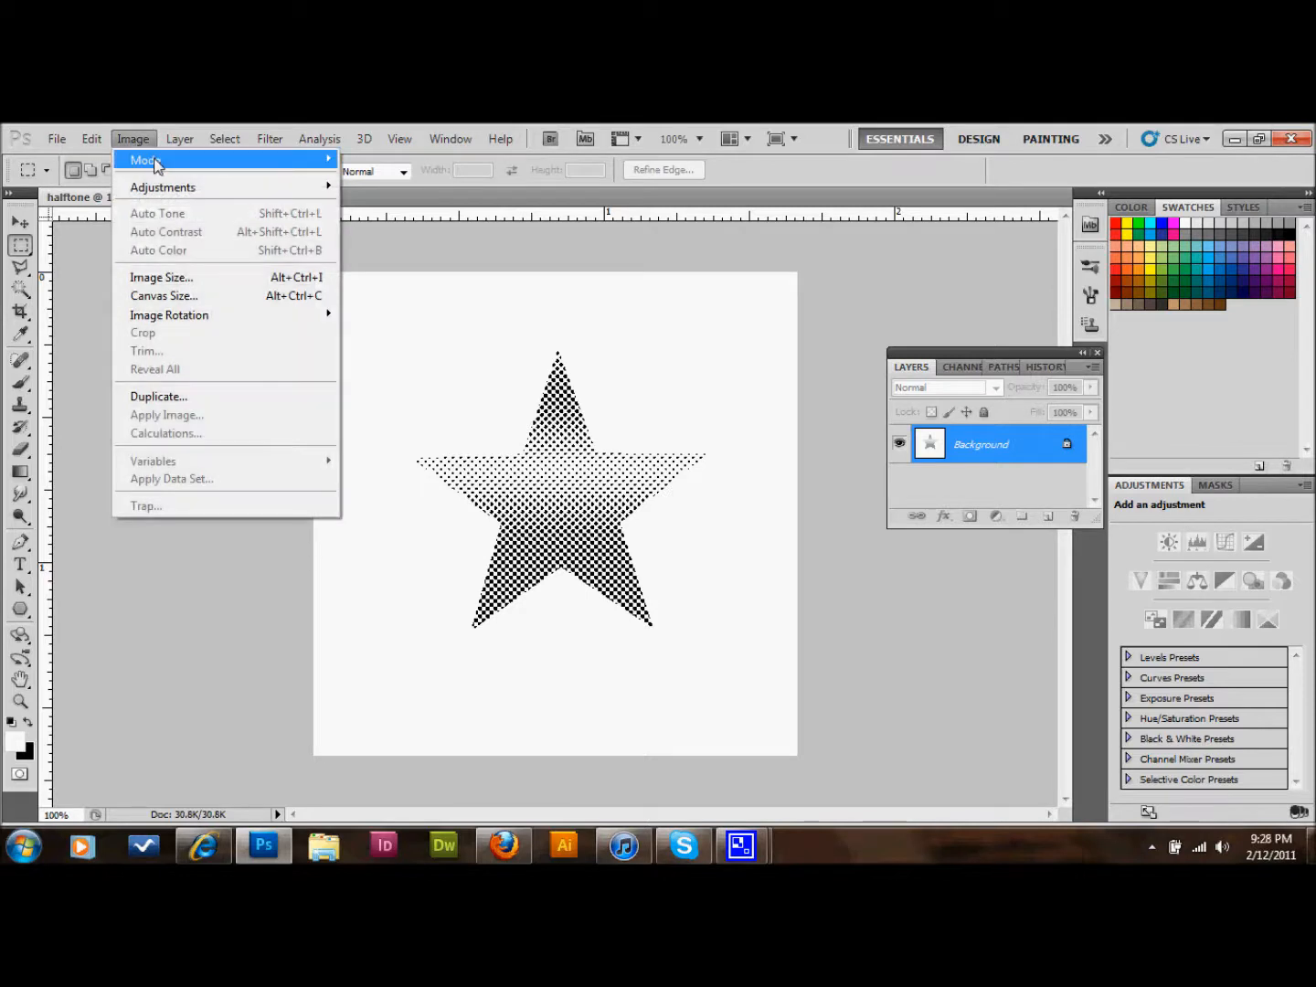
mouse_move(302, 160)
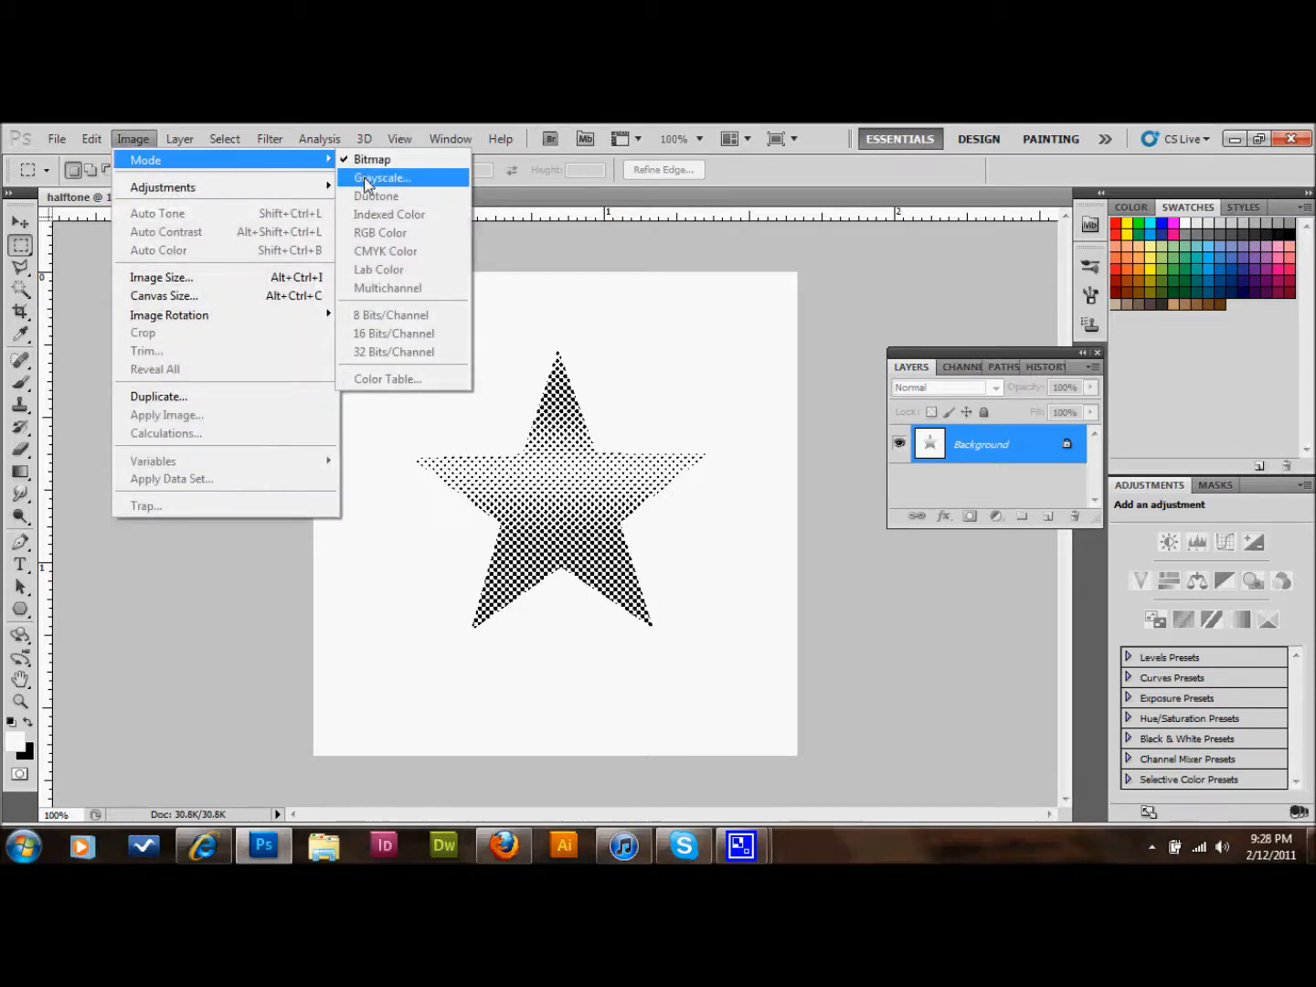
click(366, 180)
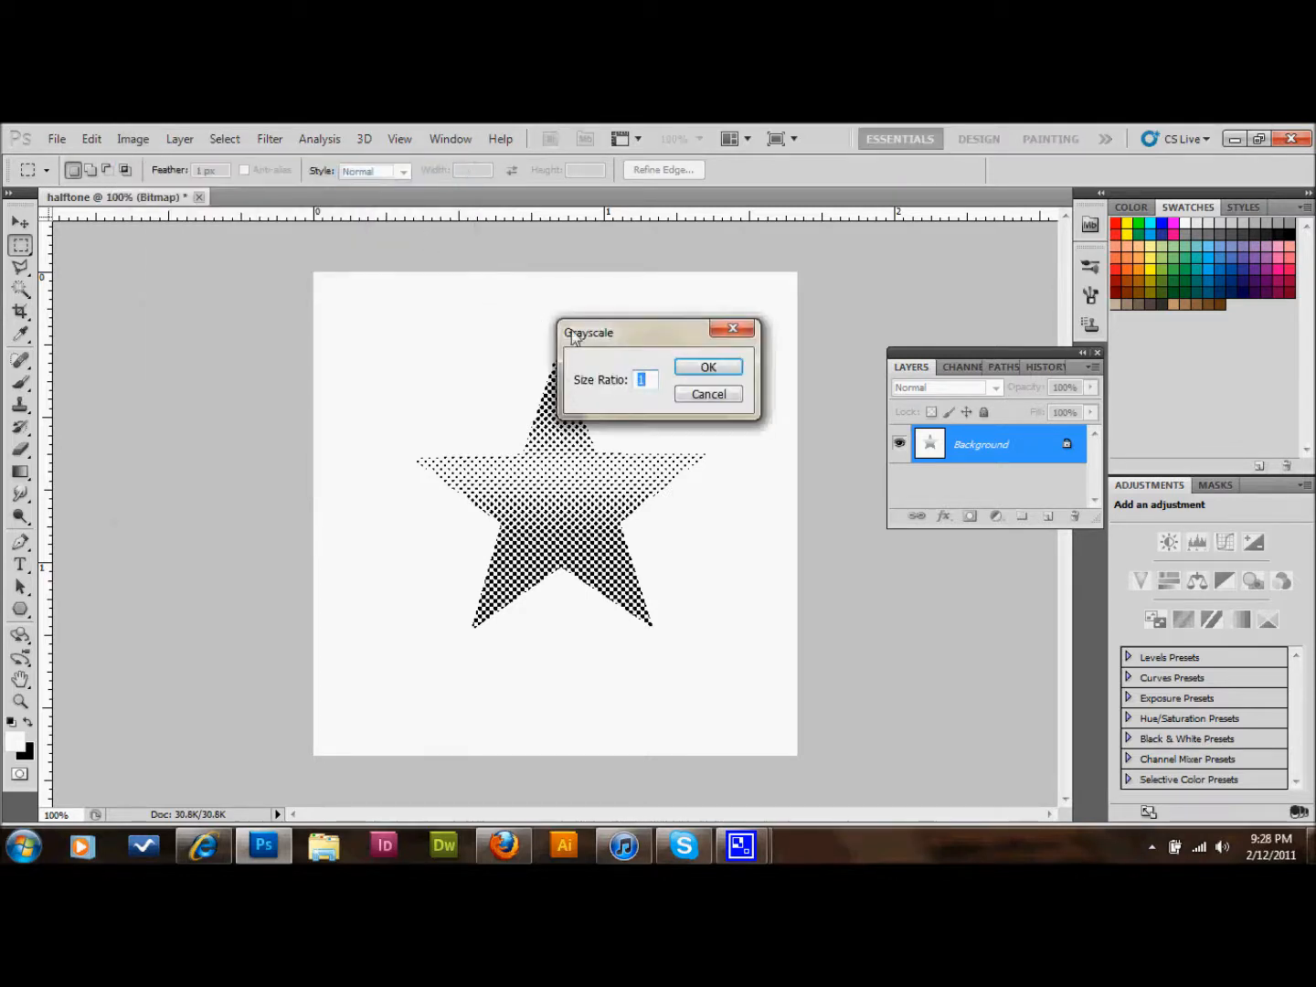
click(725, 368)
- Convert the grayscale halftone image to CMYK Color mode, accepting the U.S. Web Coated (SWOP) v2 profile
click(127, 142)
mouse_move(170, 187)
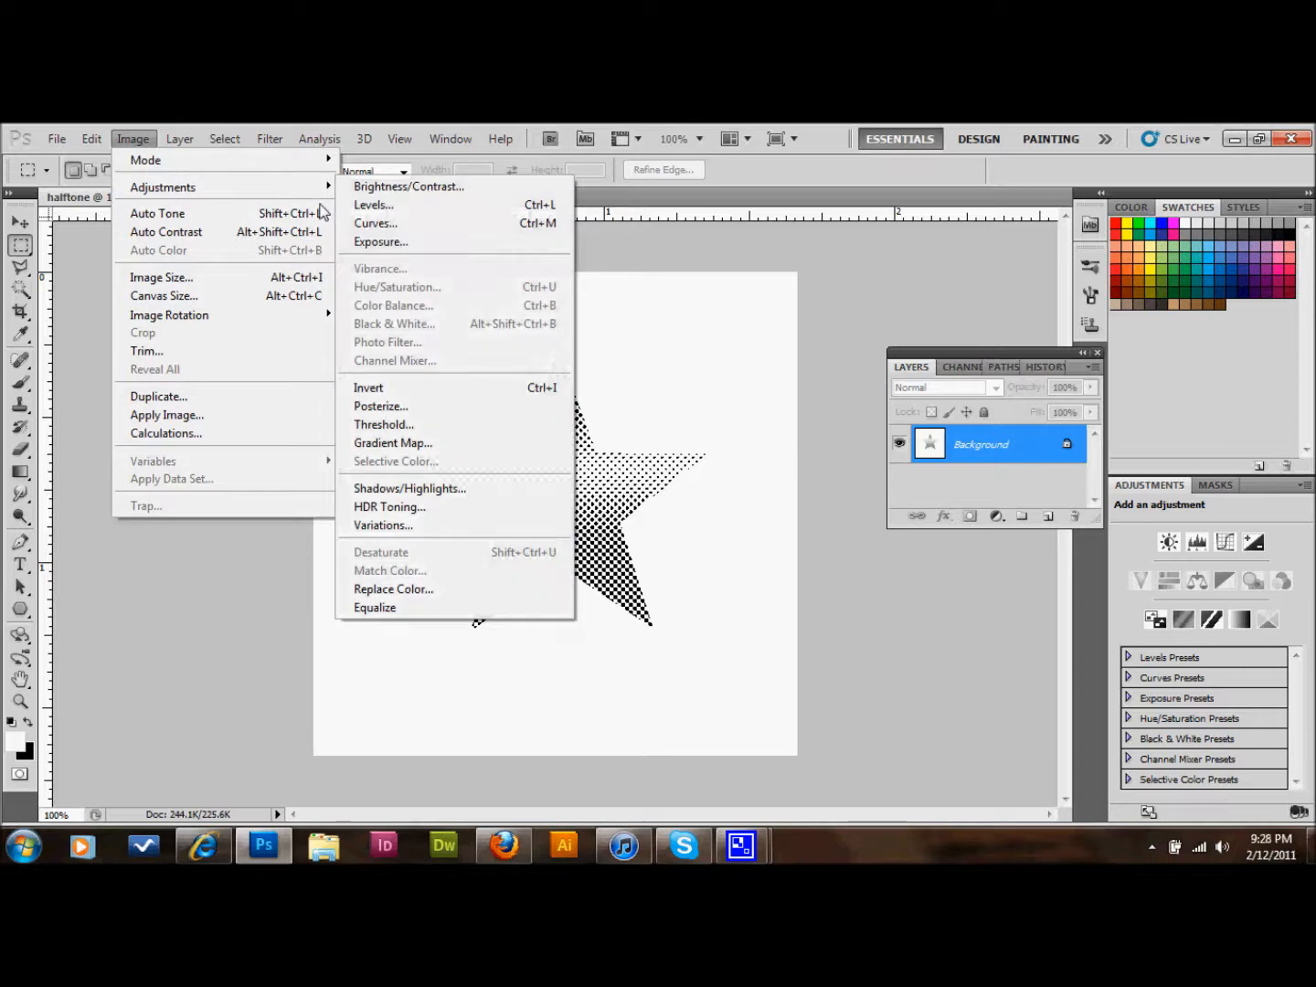
mouse_move(301, 160)
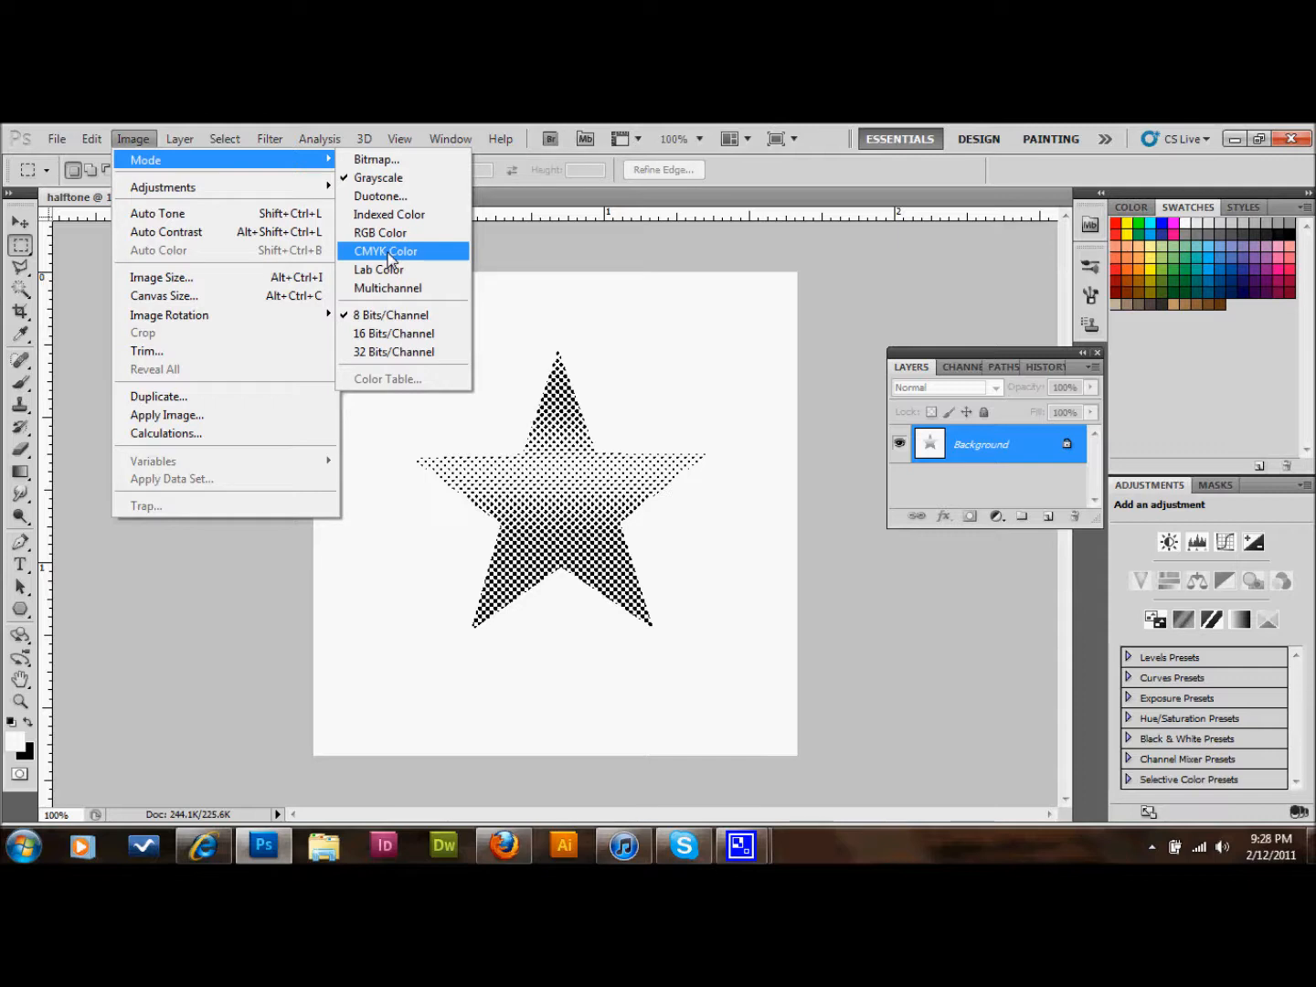
click(403, 259)
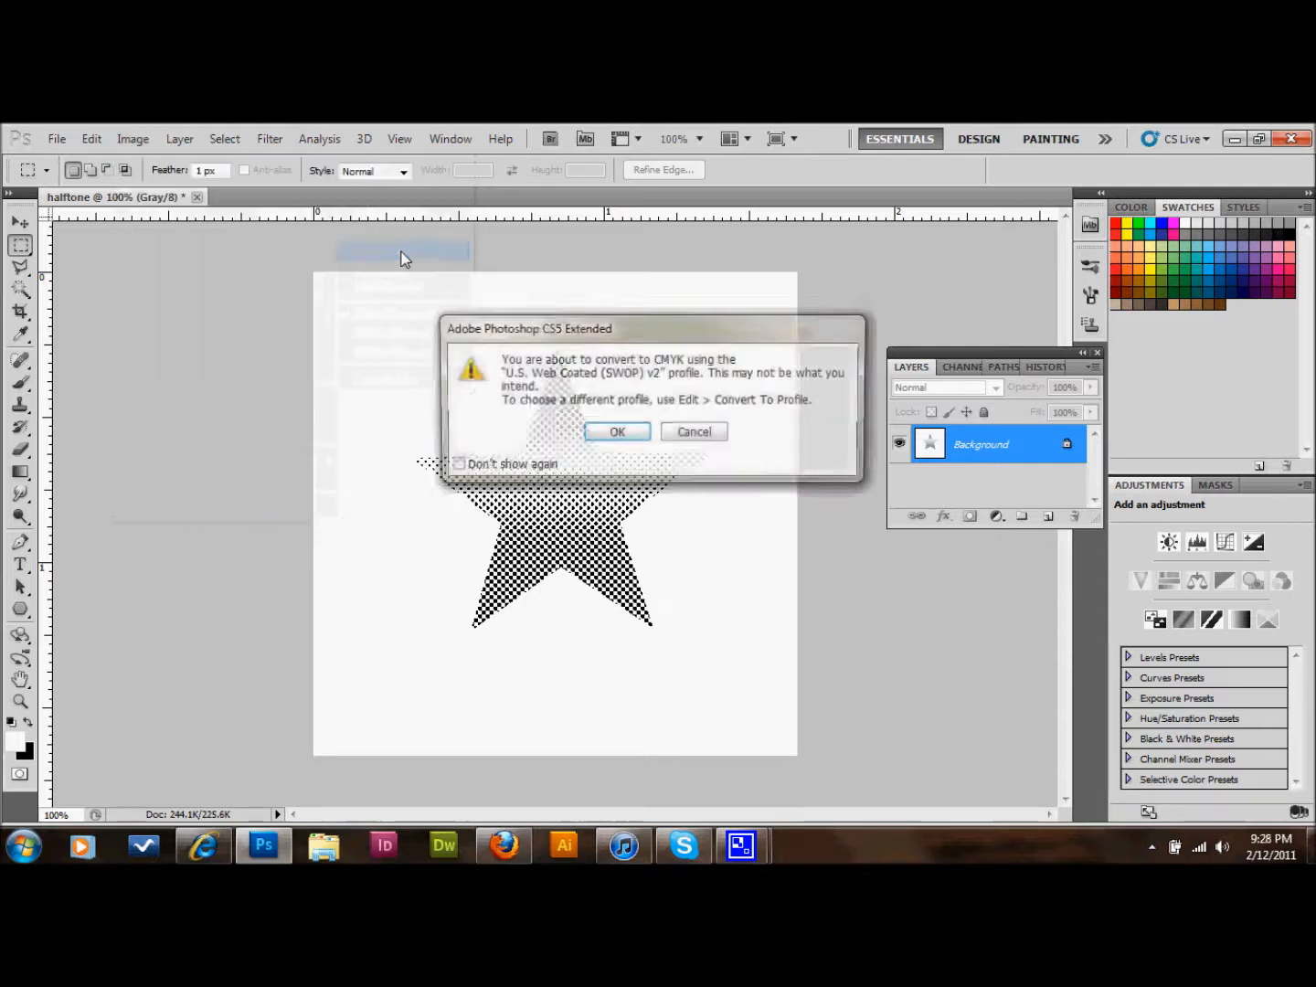
click(615, 437)
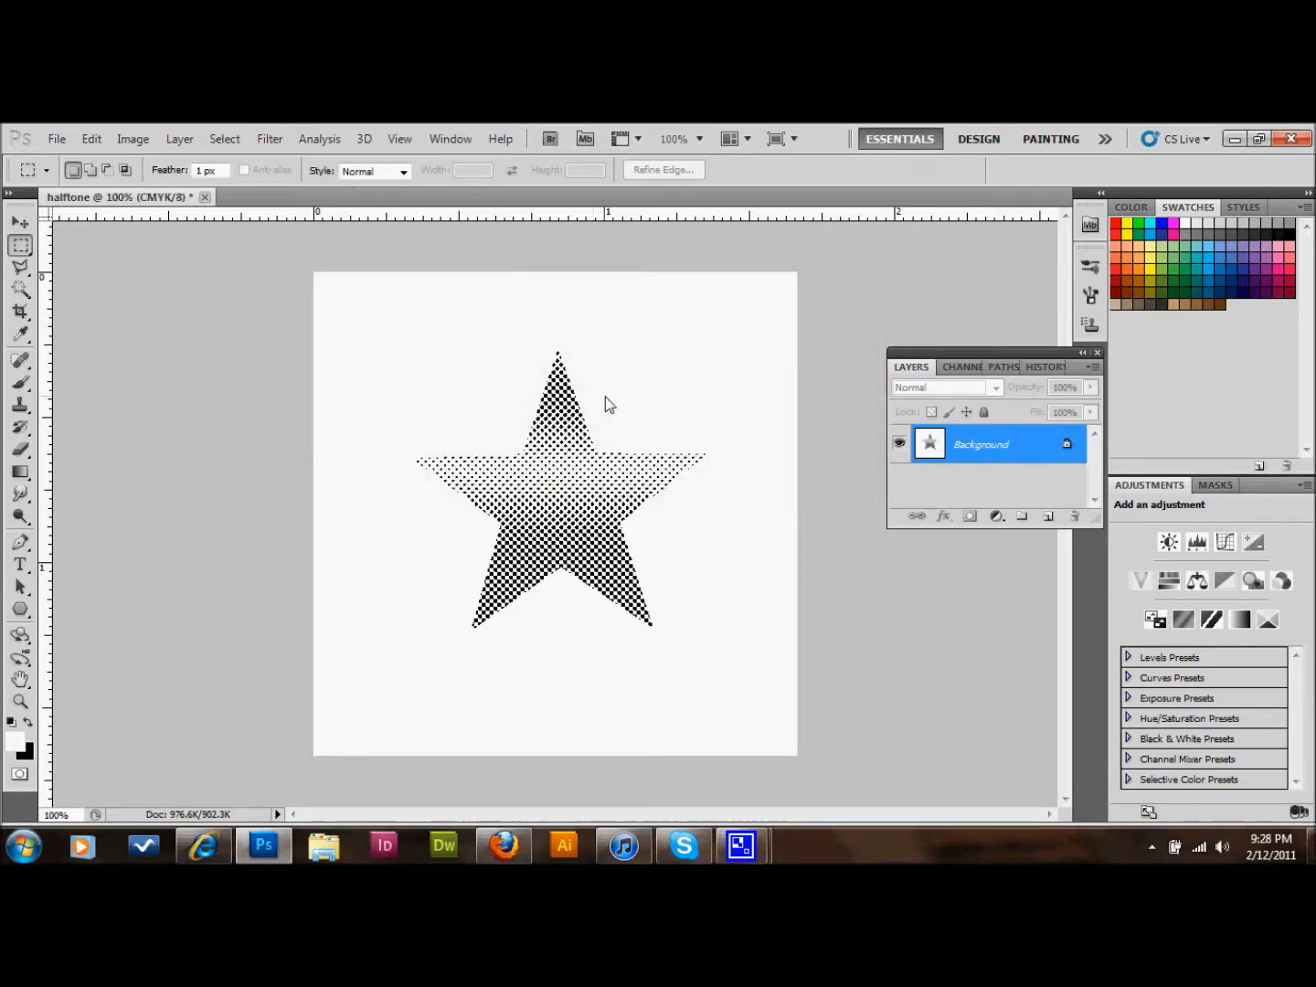
- Try to select the white background and an enclosed white gap between the dots with the Magic Wand
click(20, 290)
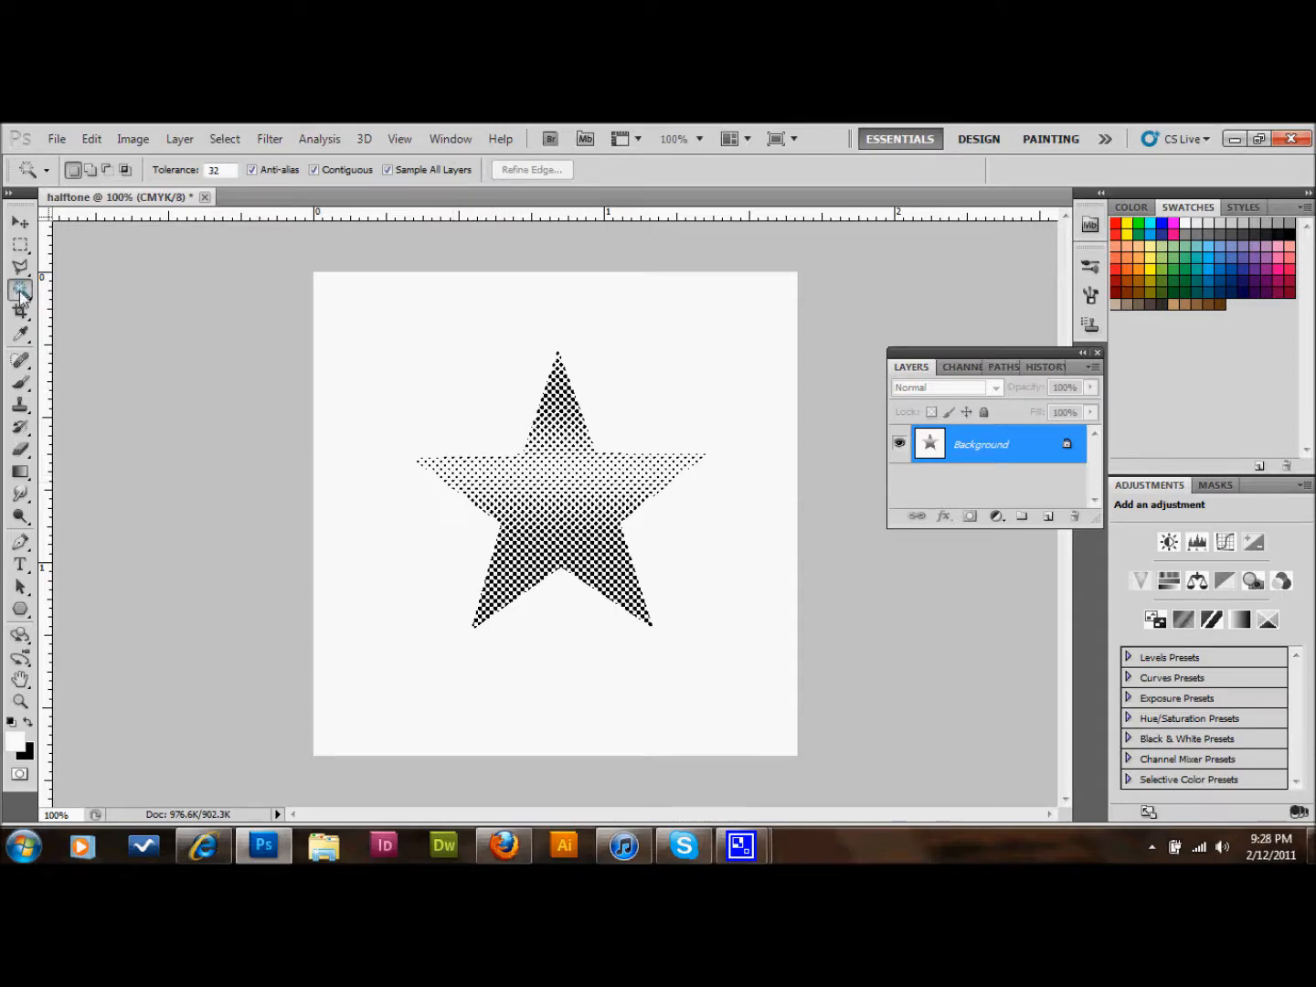
click(469, 368)
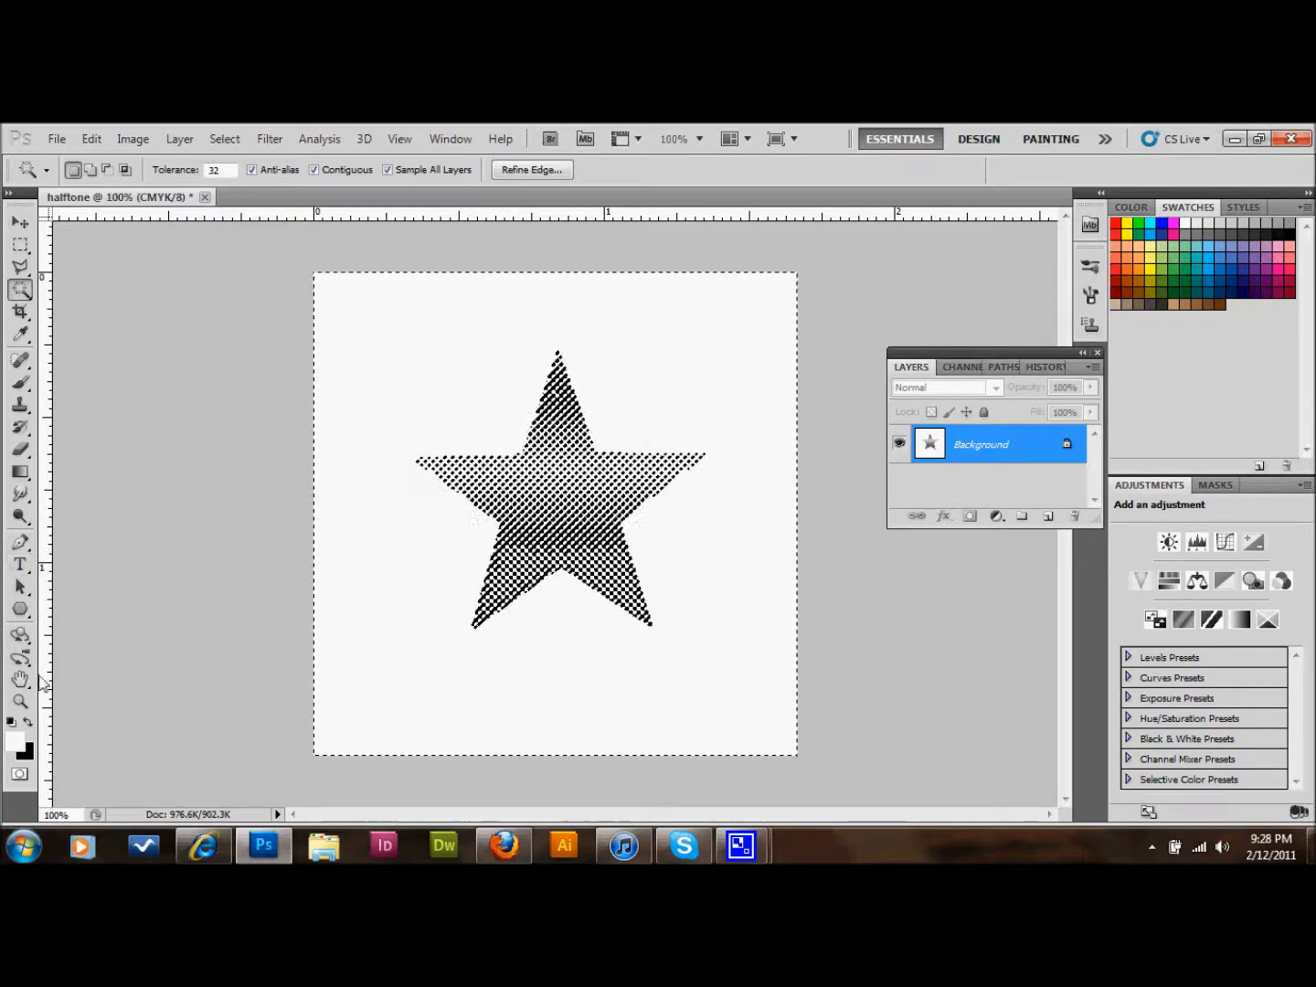
click(20, 702)
drag(459, 532, 608, 653)
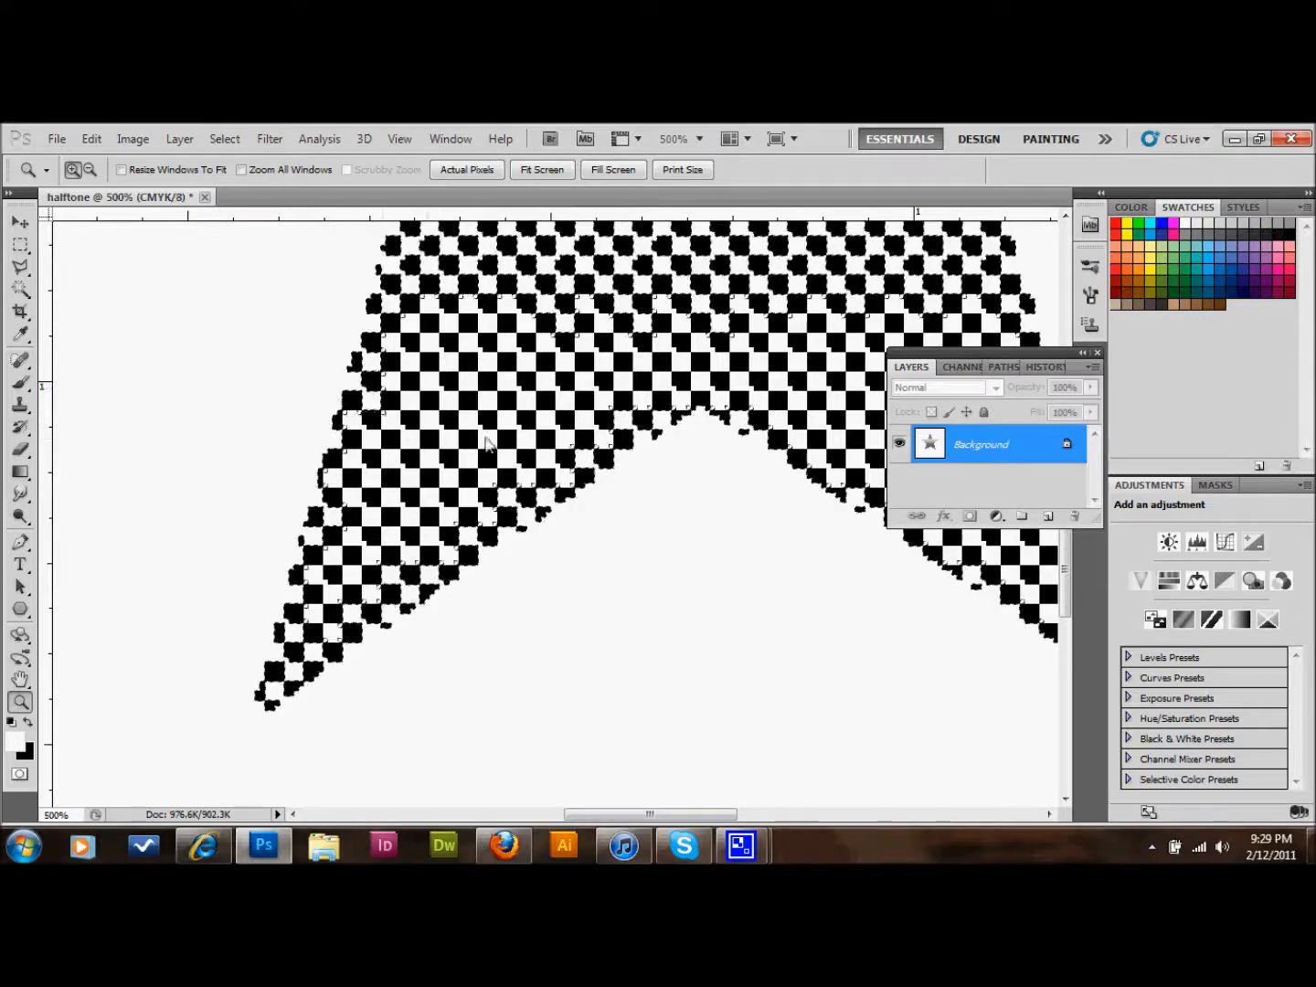
click(18, 291)
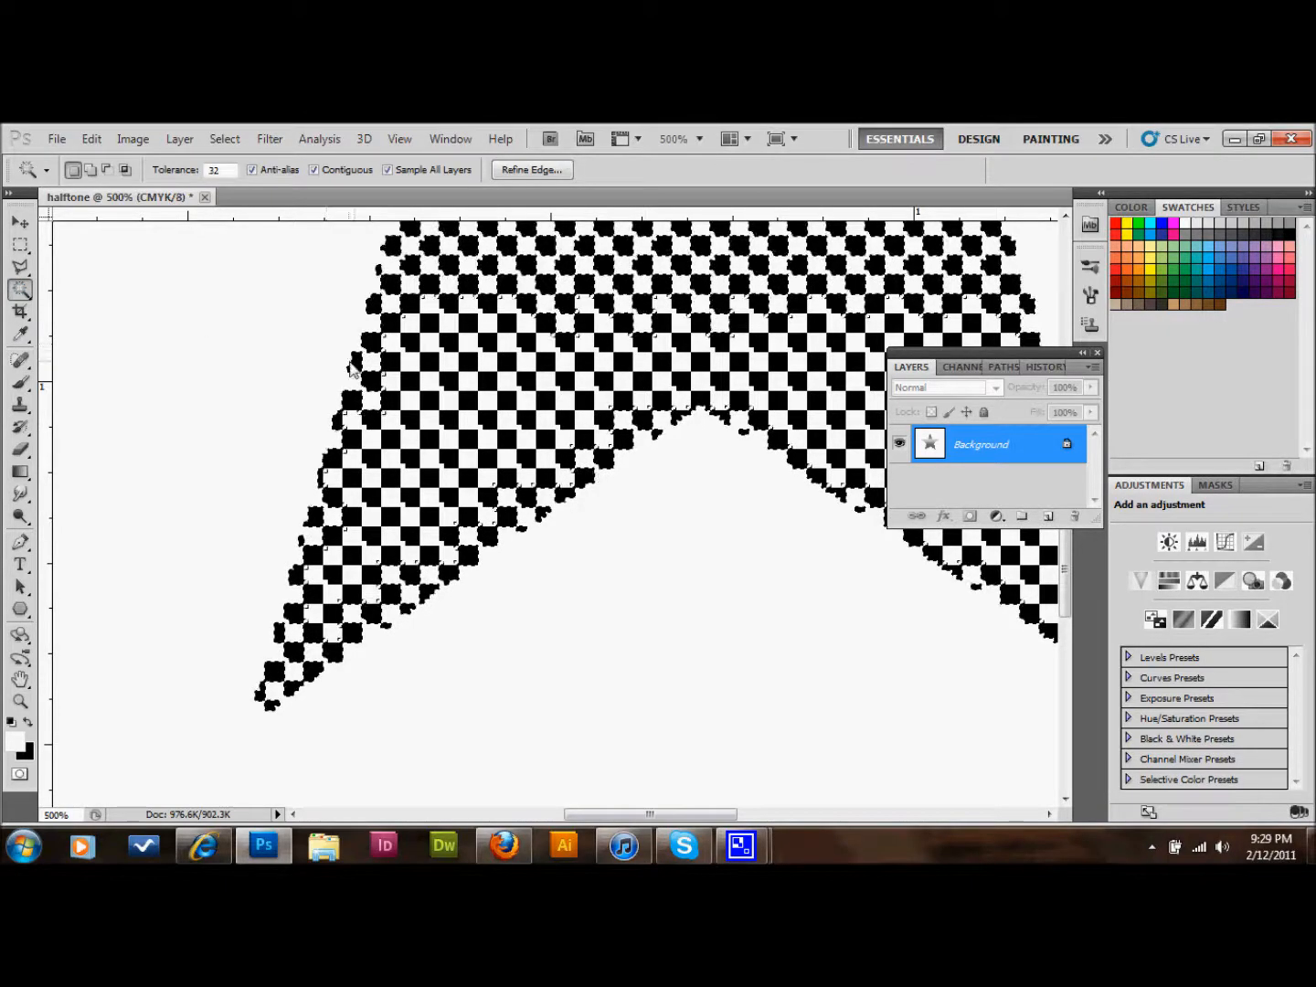
key(shift)
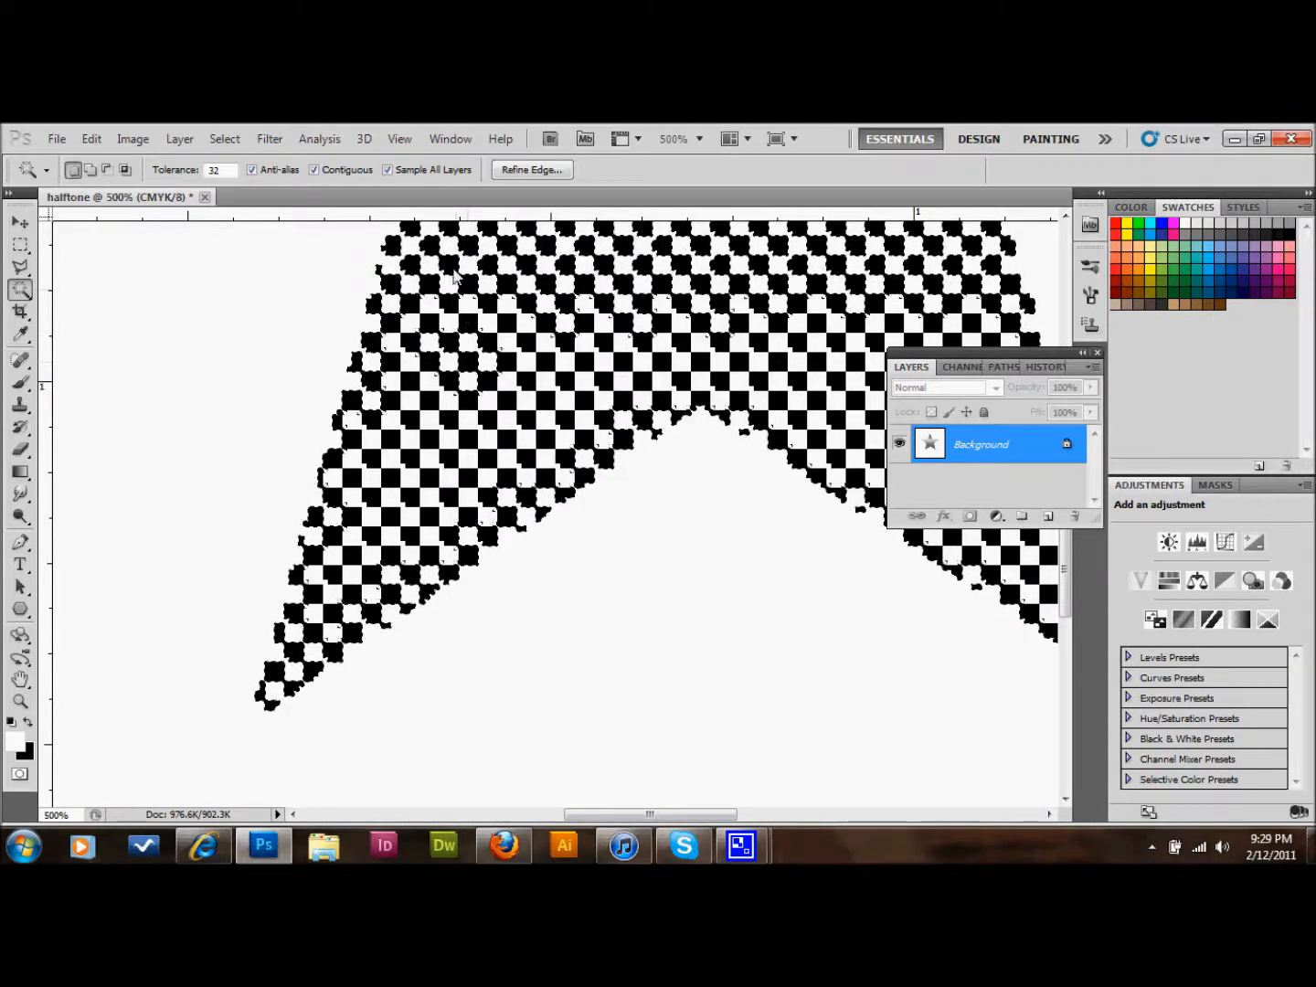
- Try a Color Range selection using Sampled Colors at fuzziness 40 with Add to Sample
click(218, 140)
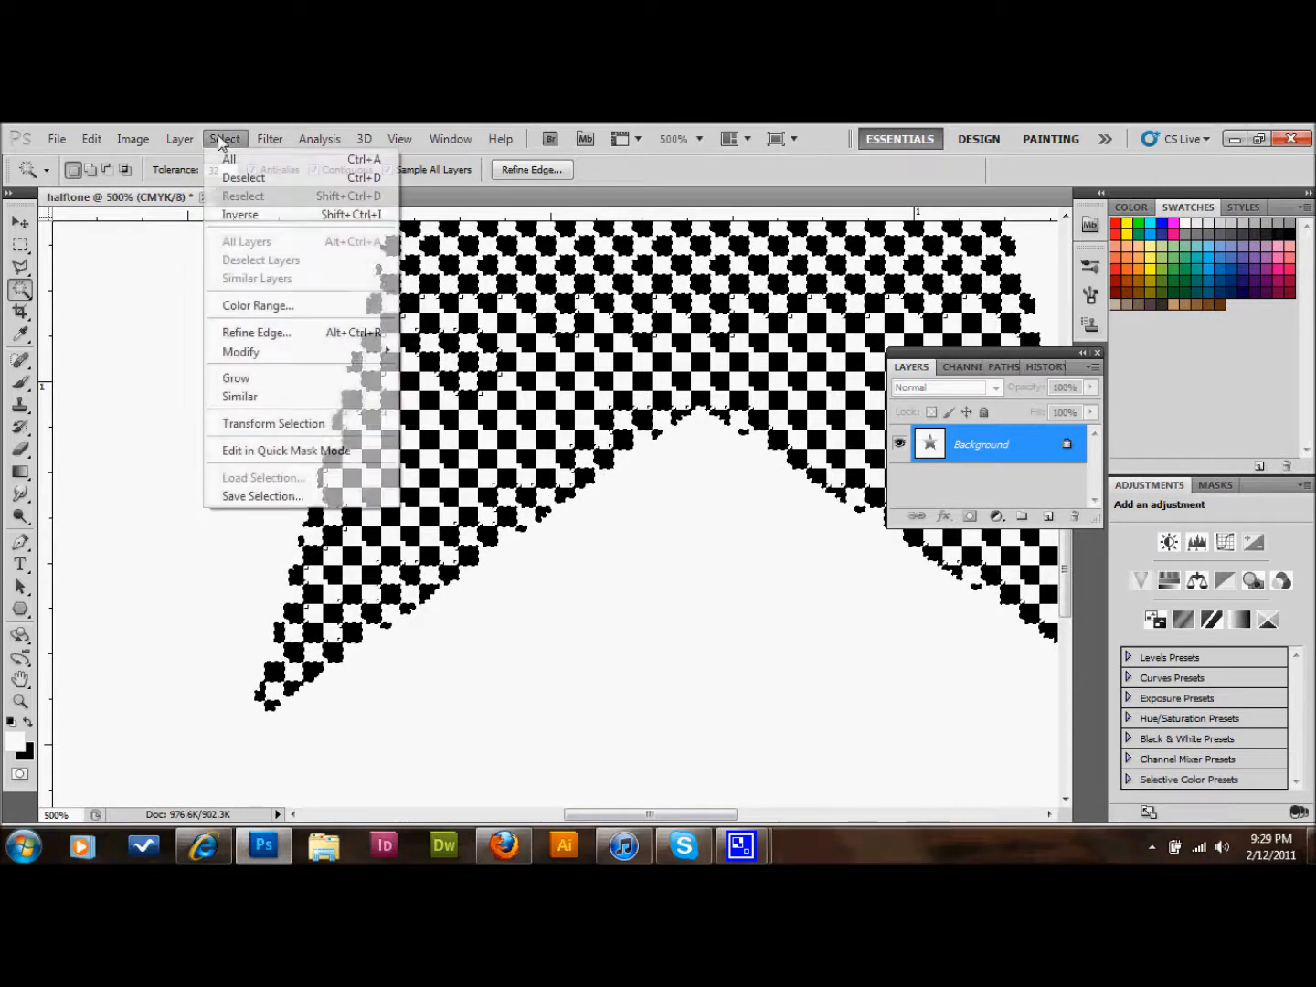
click(259, 306)
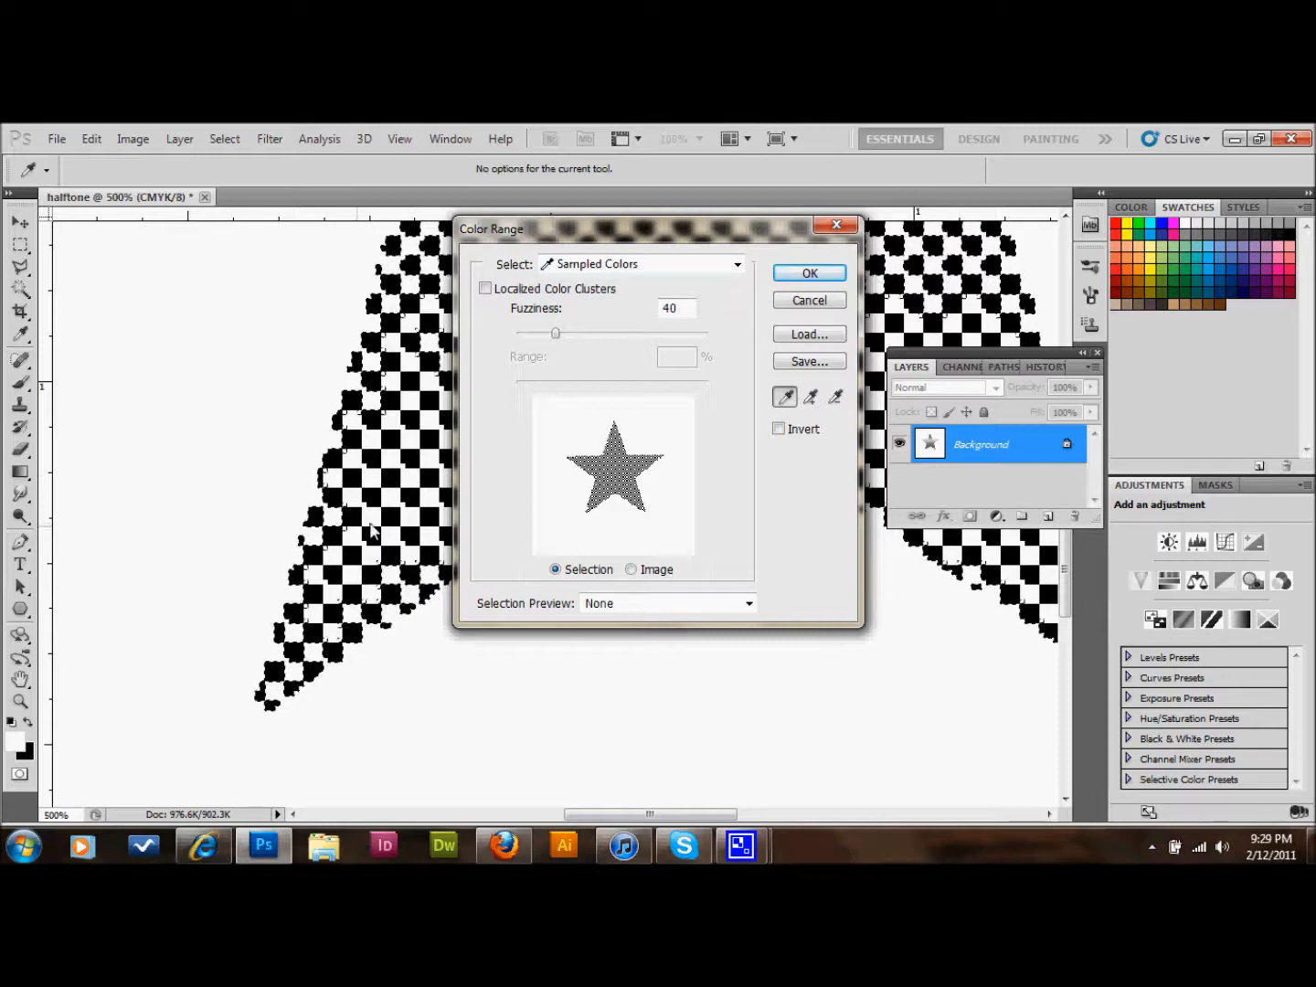
click(811, 397)
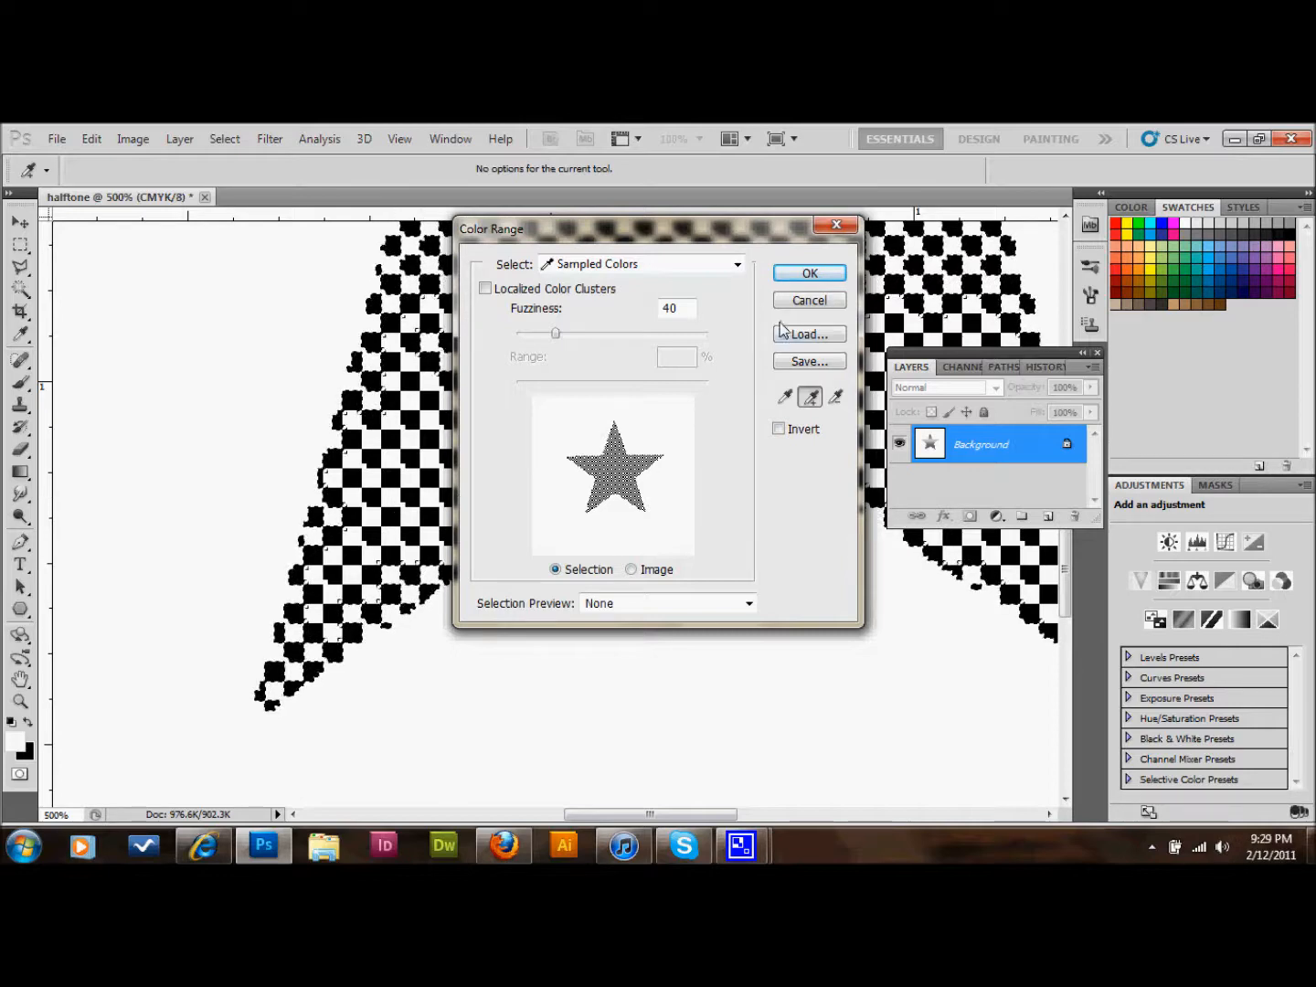
click(801, 276)
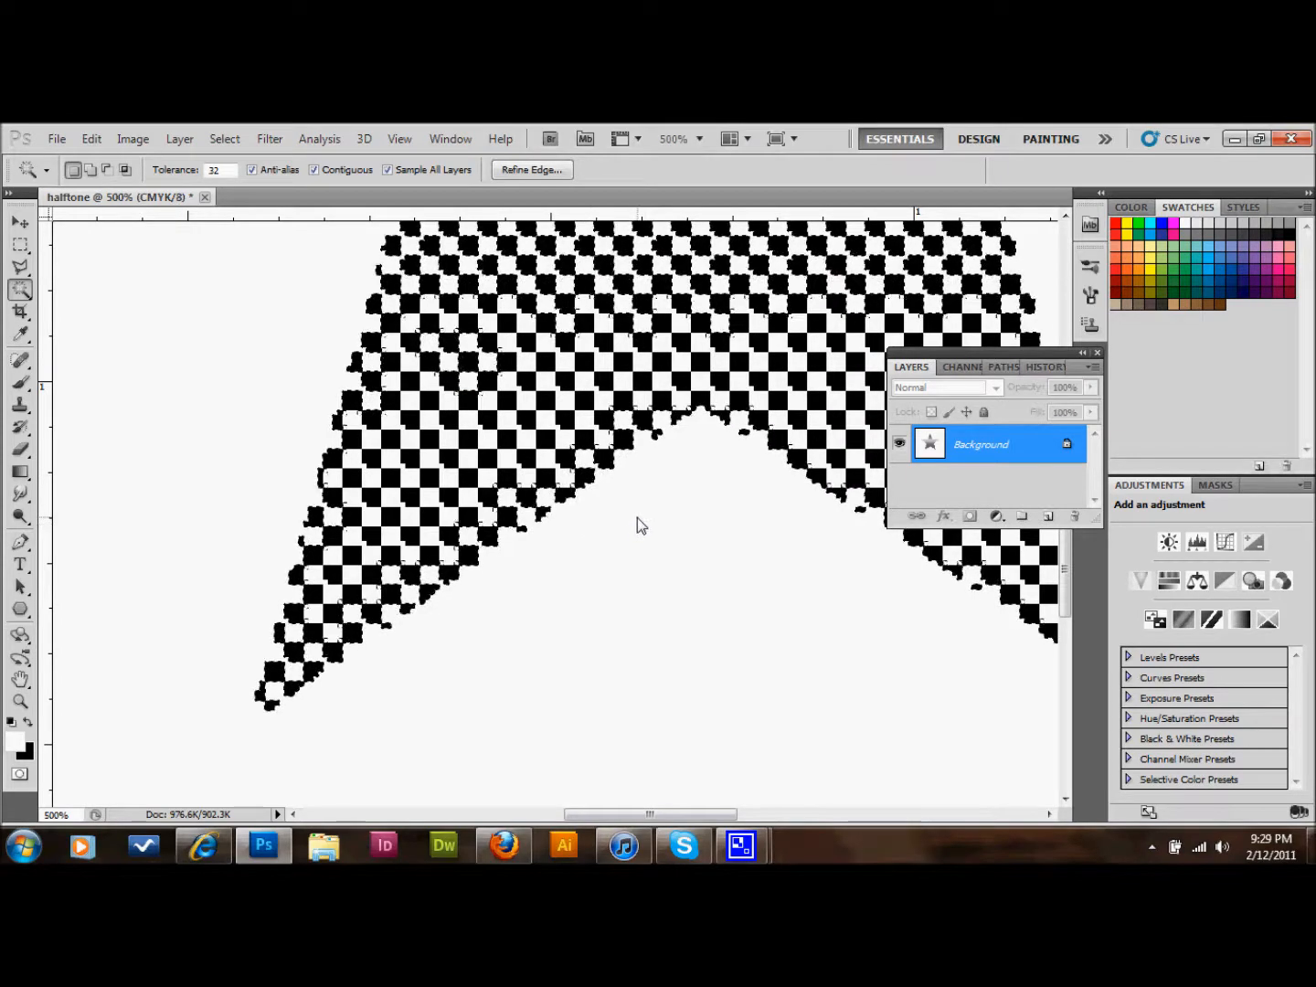
key(ctrl+minus)
key(ctrl+minus)
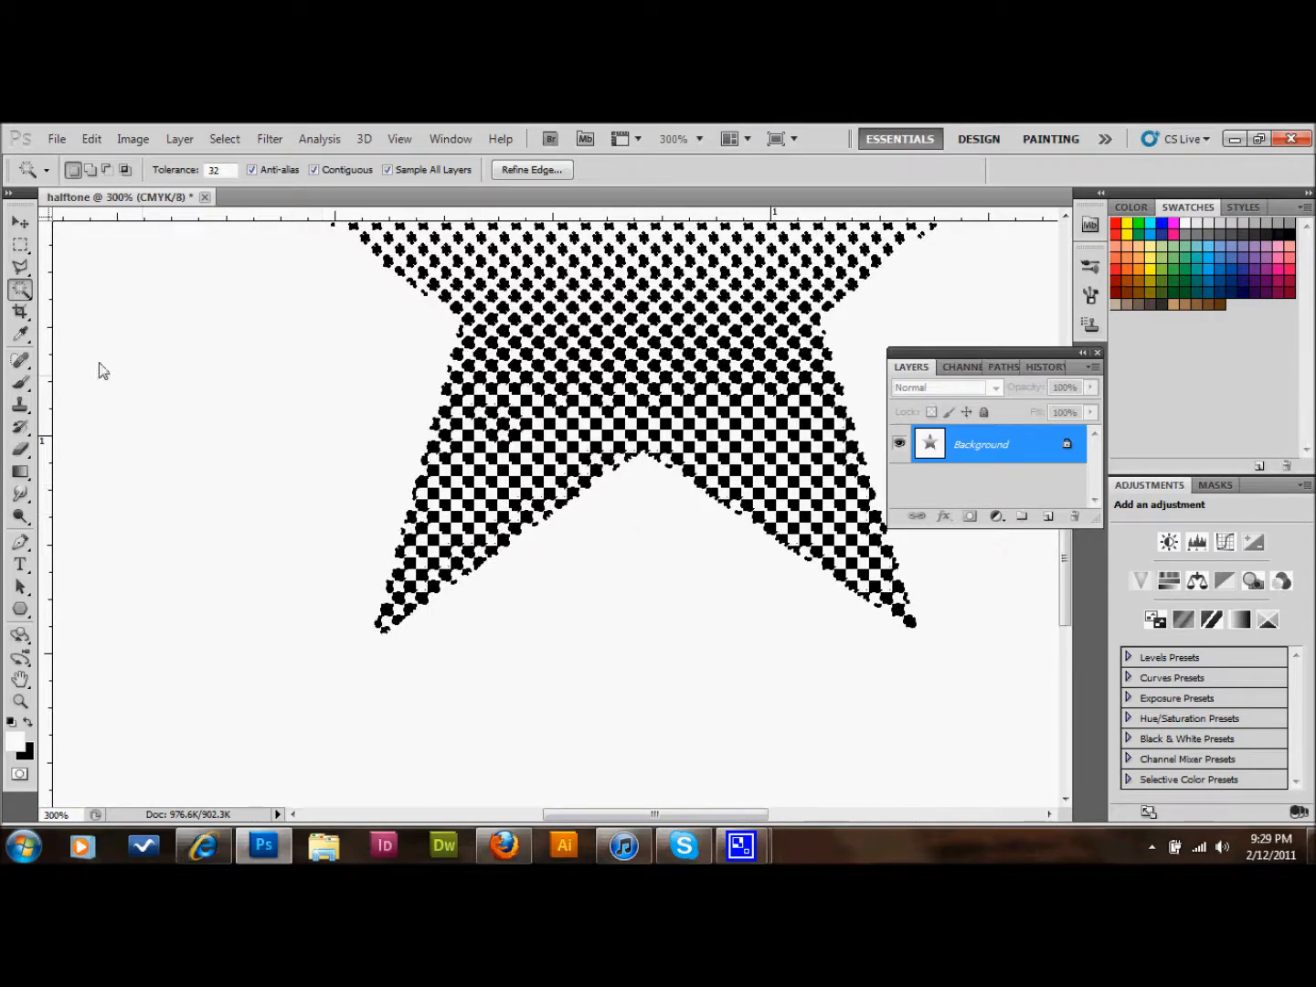
- Clear the existing selection and select all white areas using Color Range with Sampled Colors at fuzziness 40
click(19, 247)
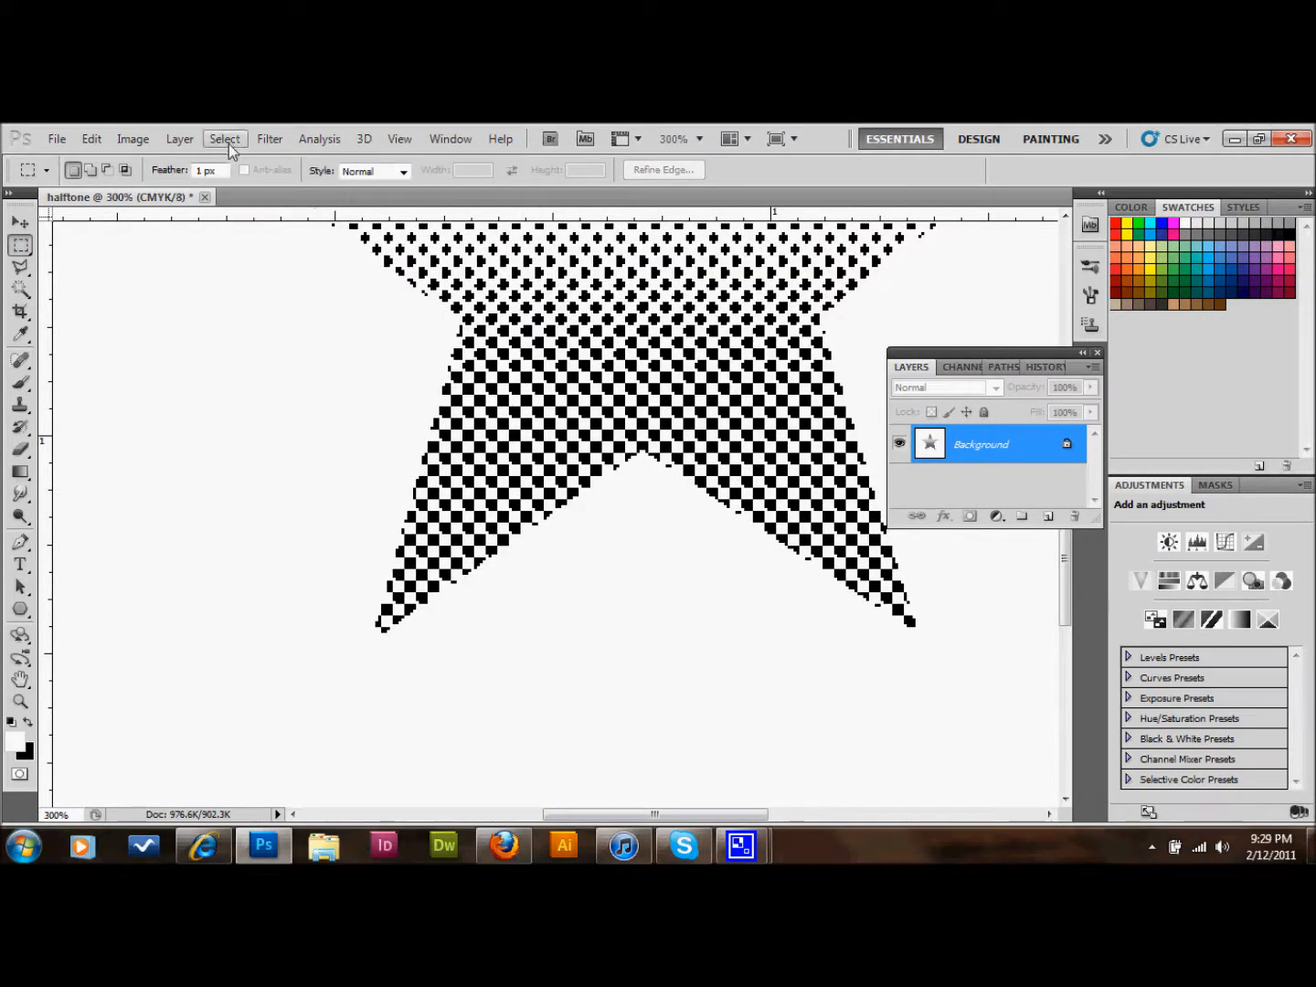
click(225, 139)
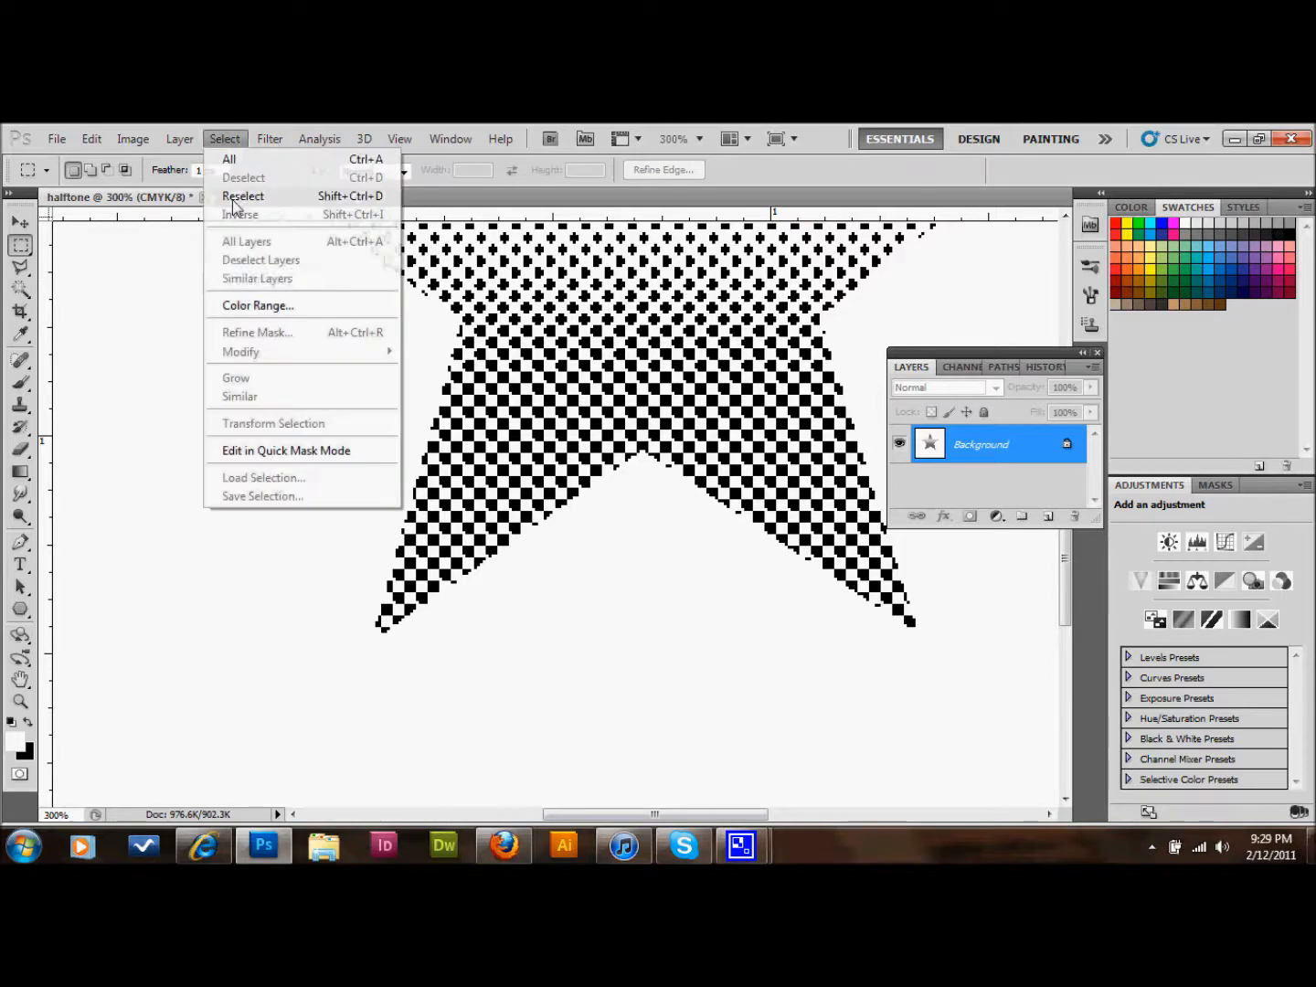
click(258, 302)
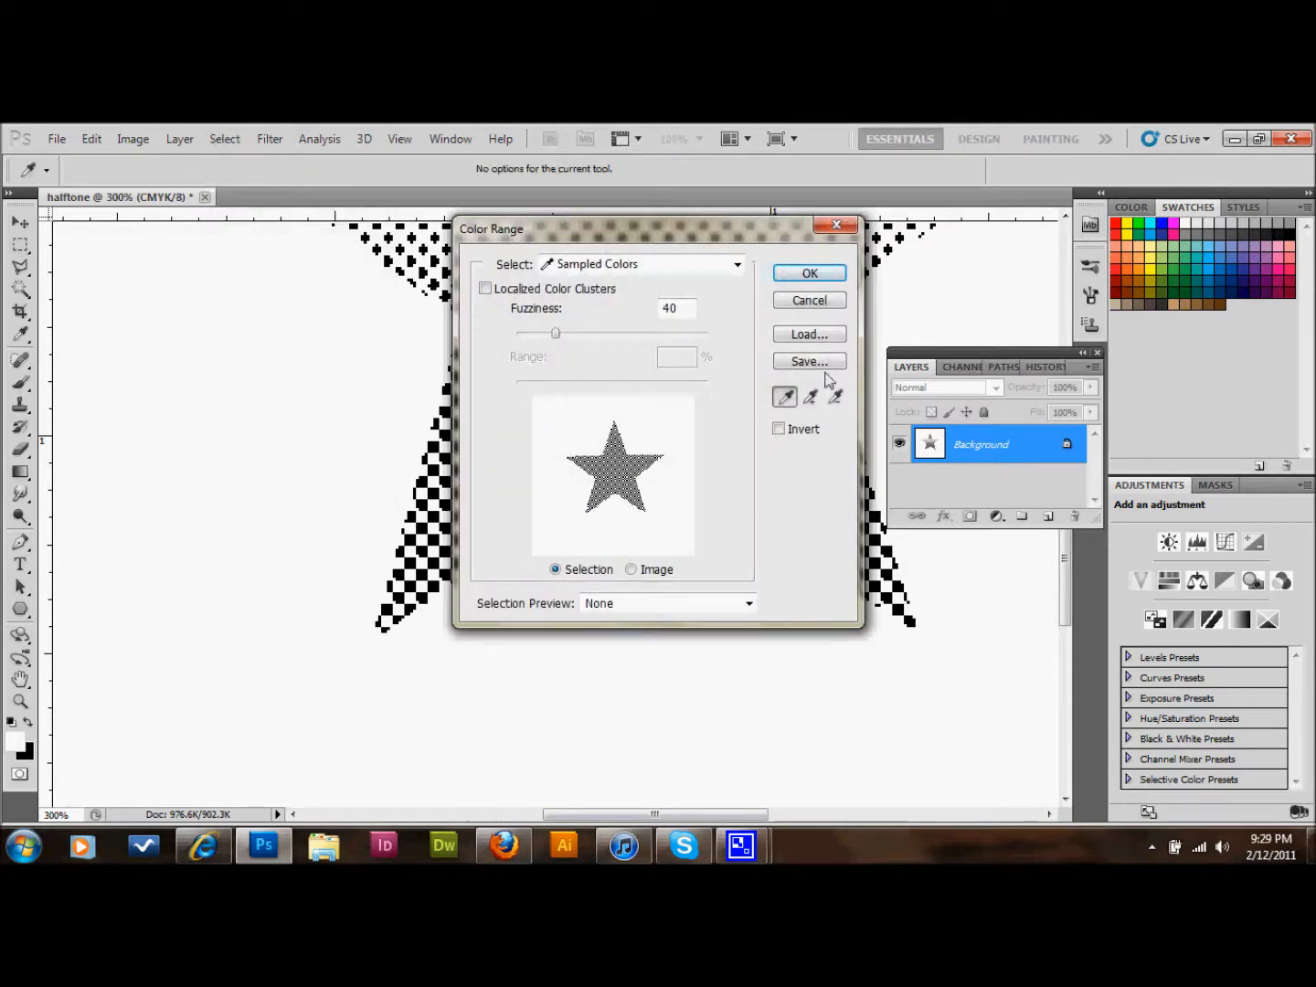
click(783, 399)
click(810, 276)
scroll(787, 309, up, 10)
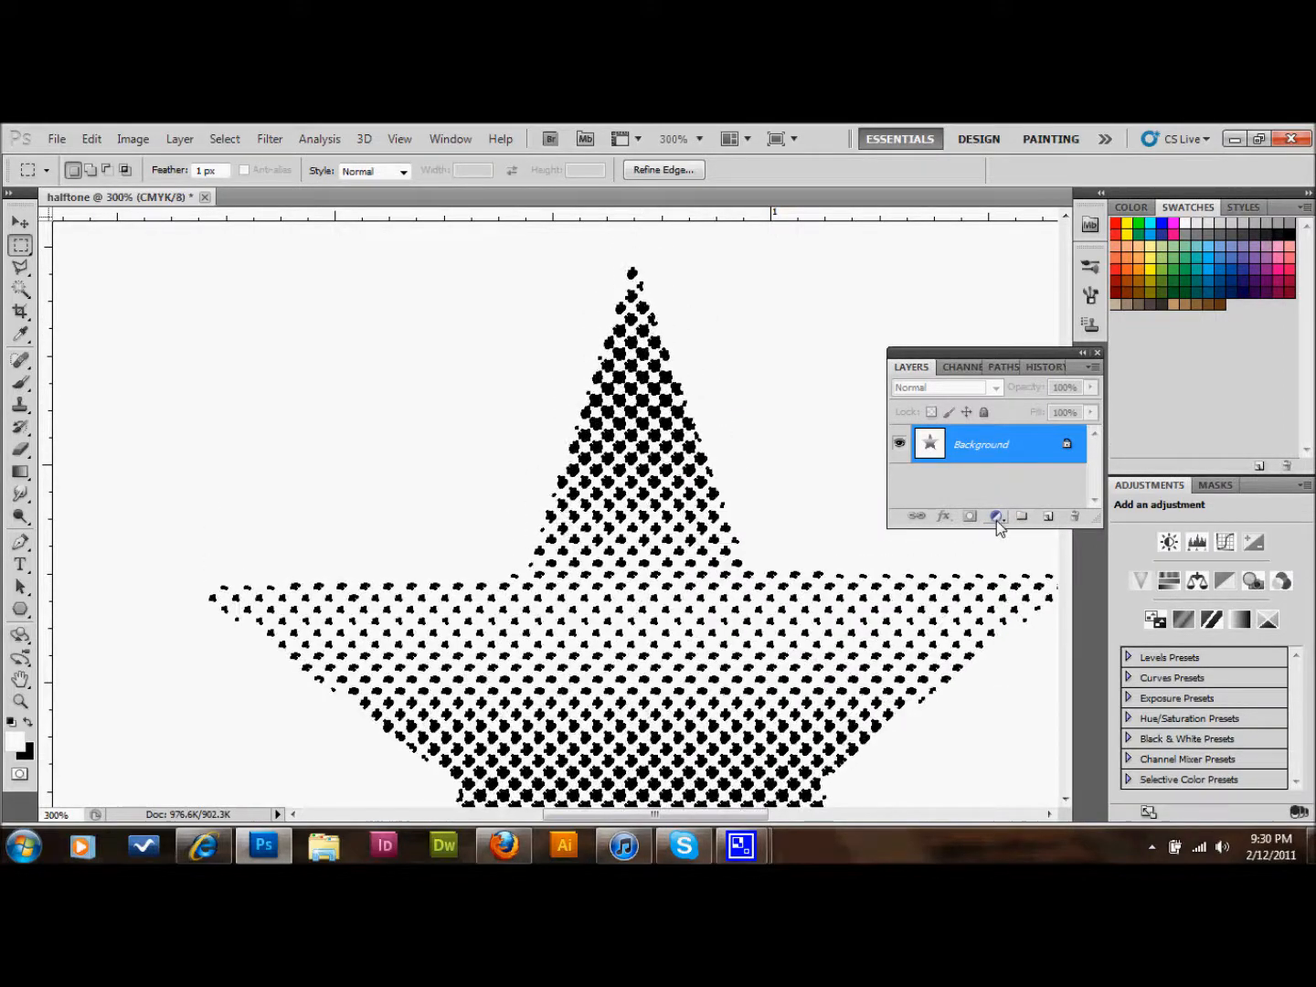
- Convert the Background into a regular layer, and try masking it with the white-area selection before undoing the mask
double_click(1030, 446)
click(822, 352)
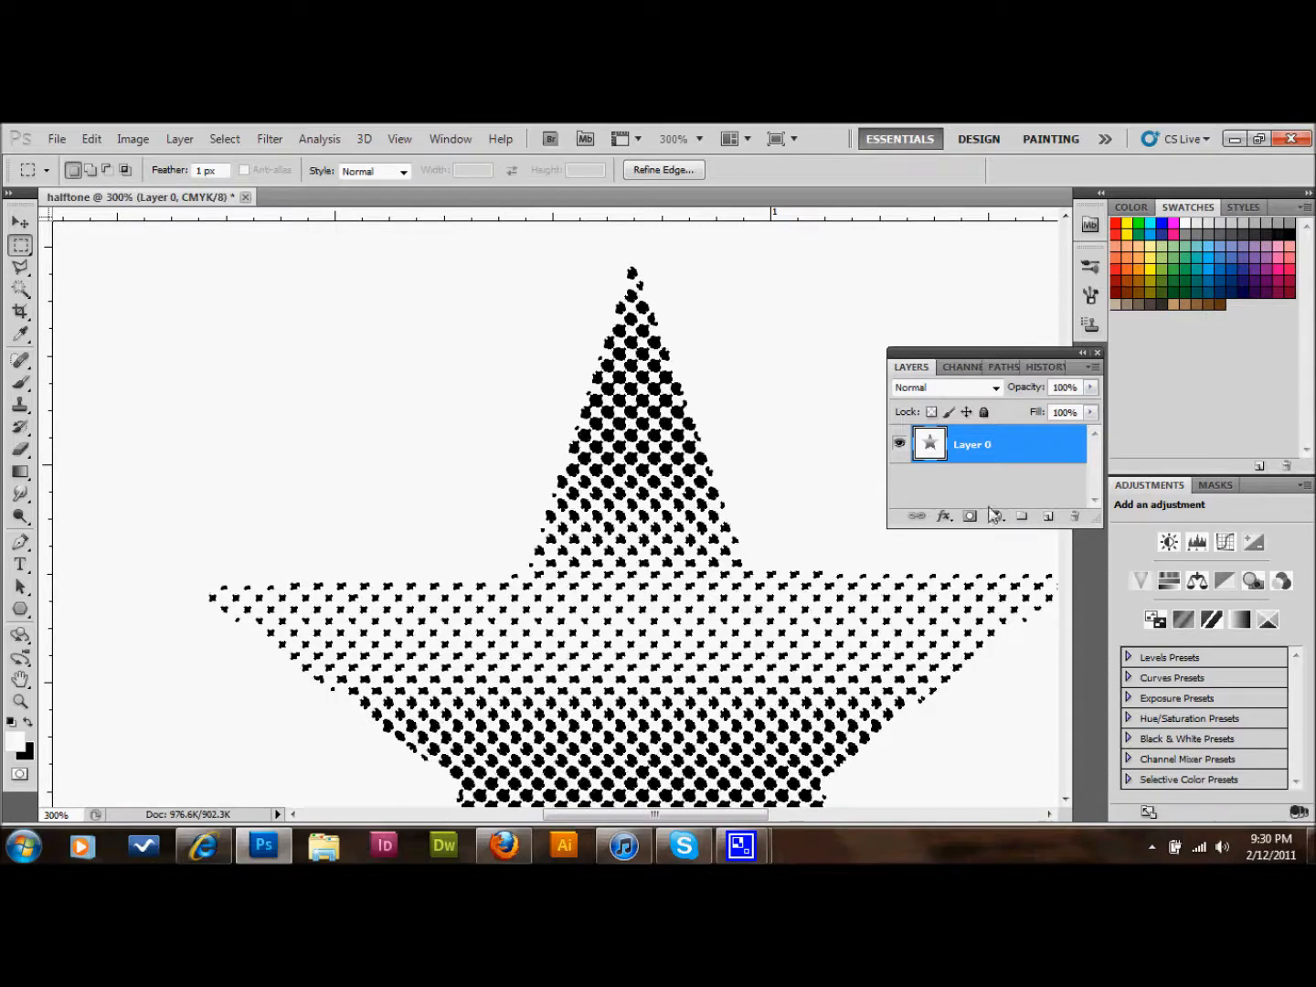
click(971, 517)
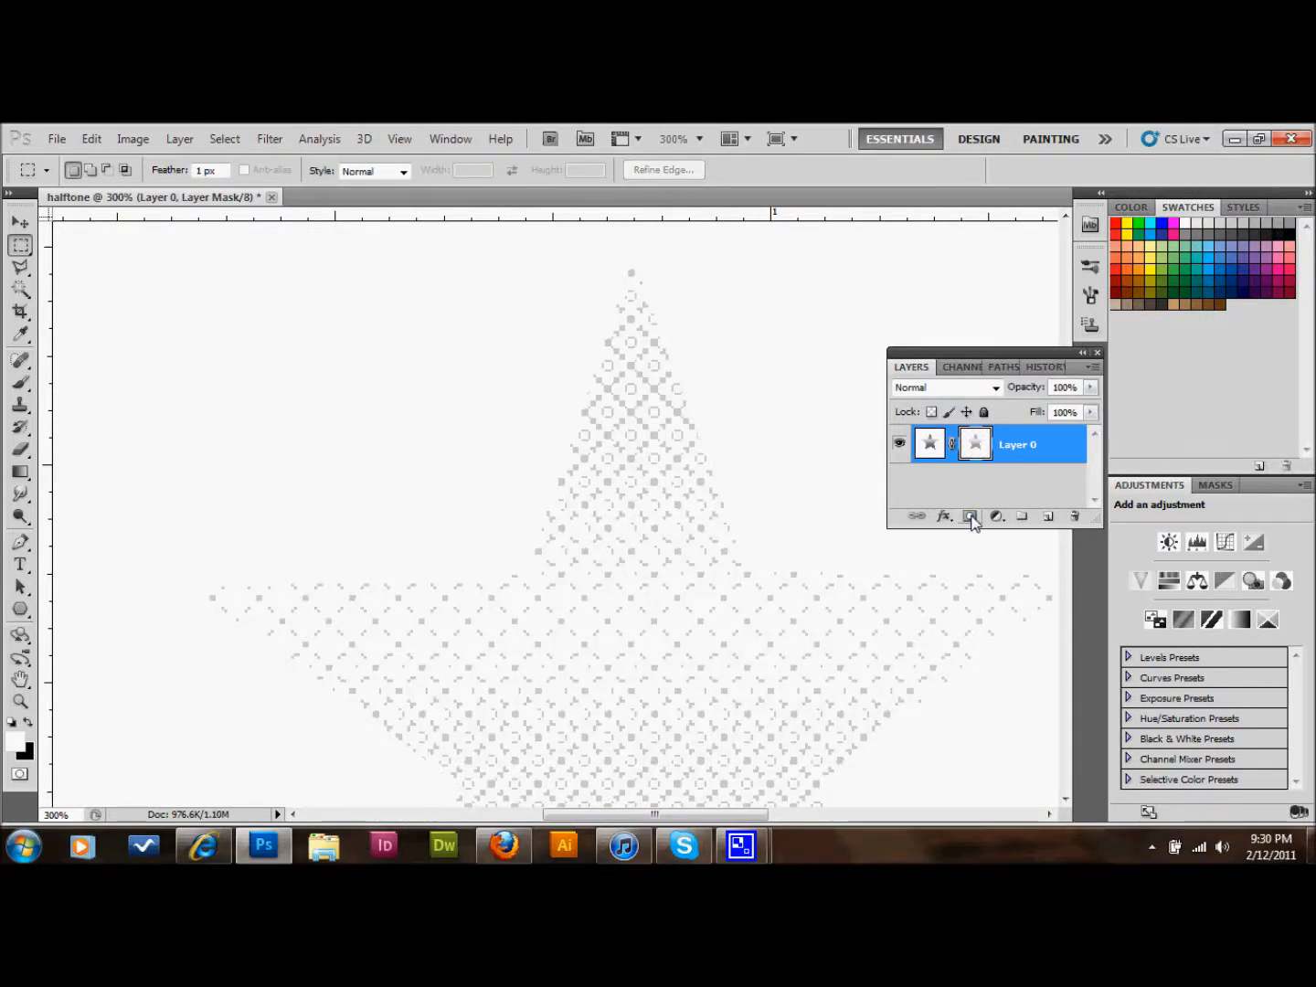
key(ctrl+z)
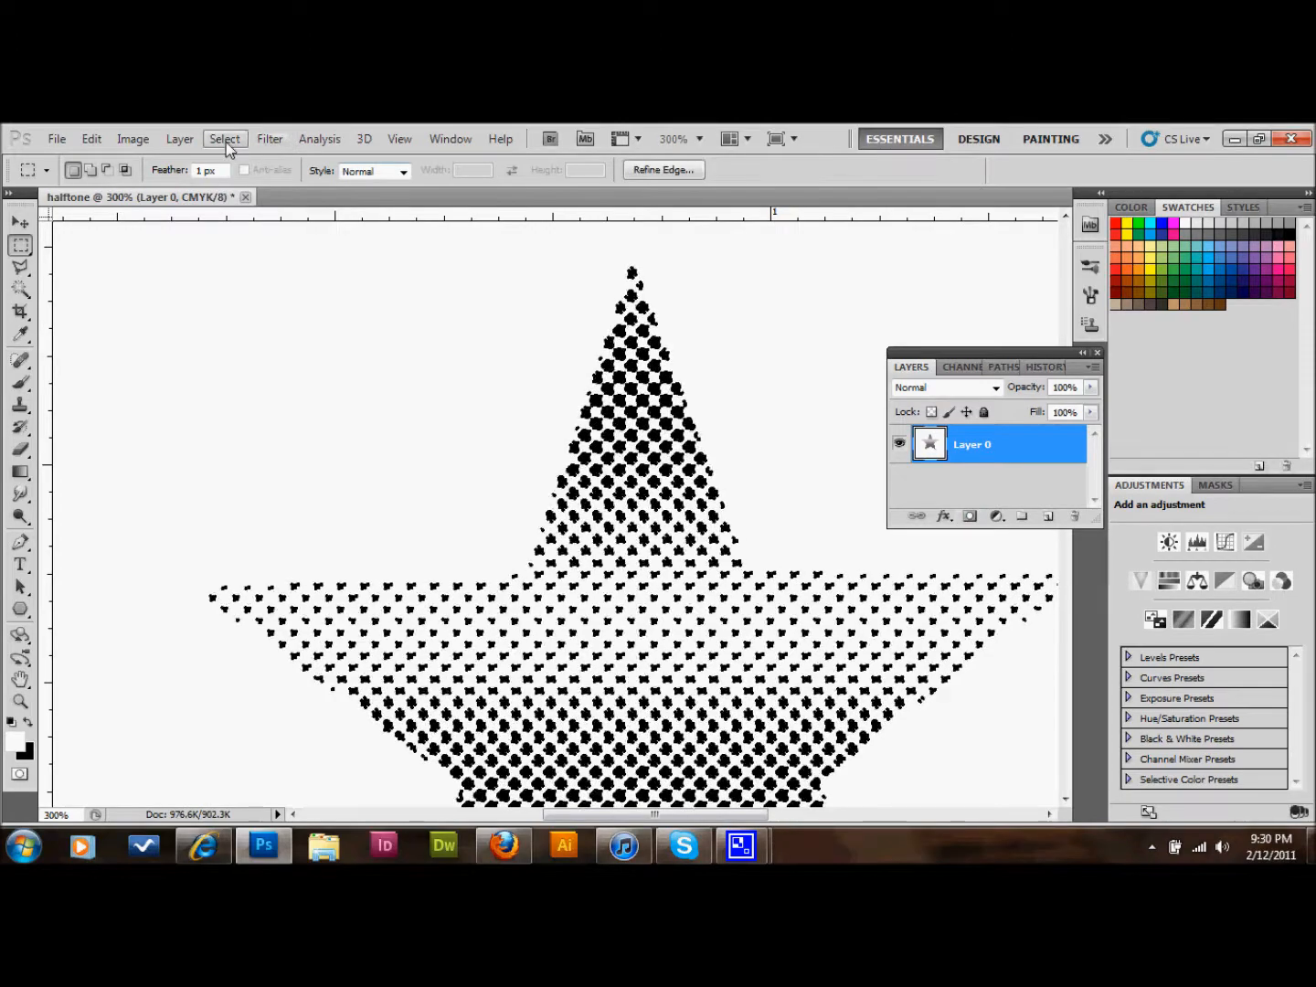
- Invert the selection and add a layer mask that keeps only the black halftone dots
click(232, 140)
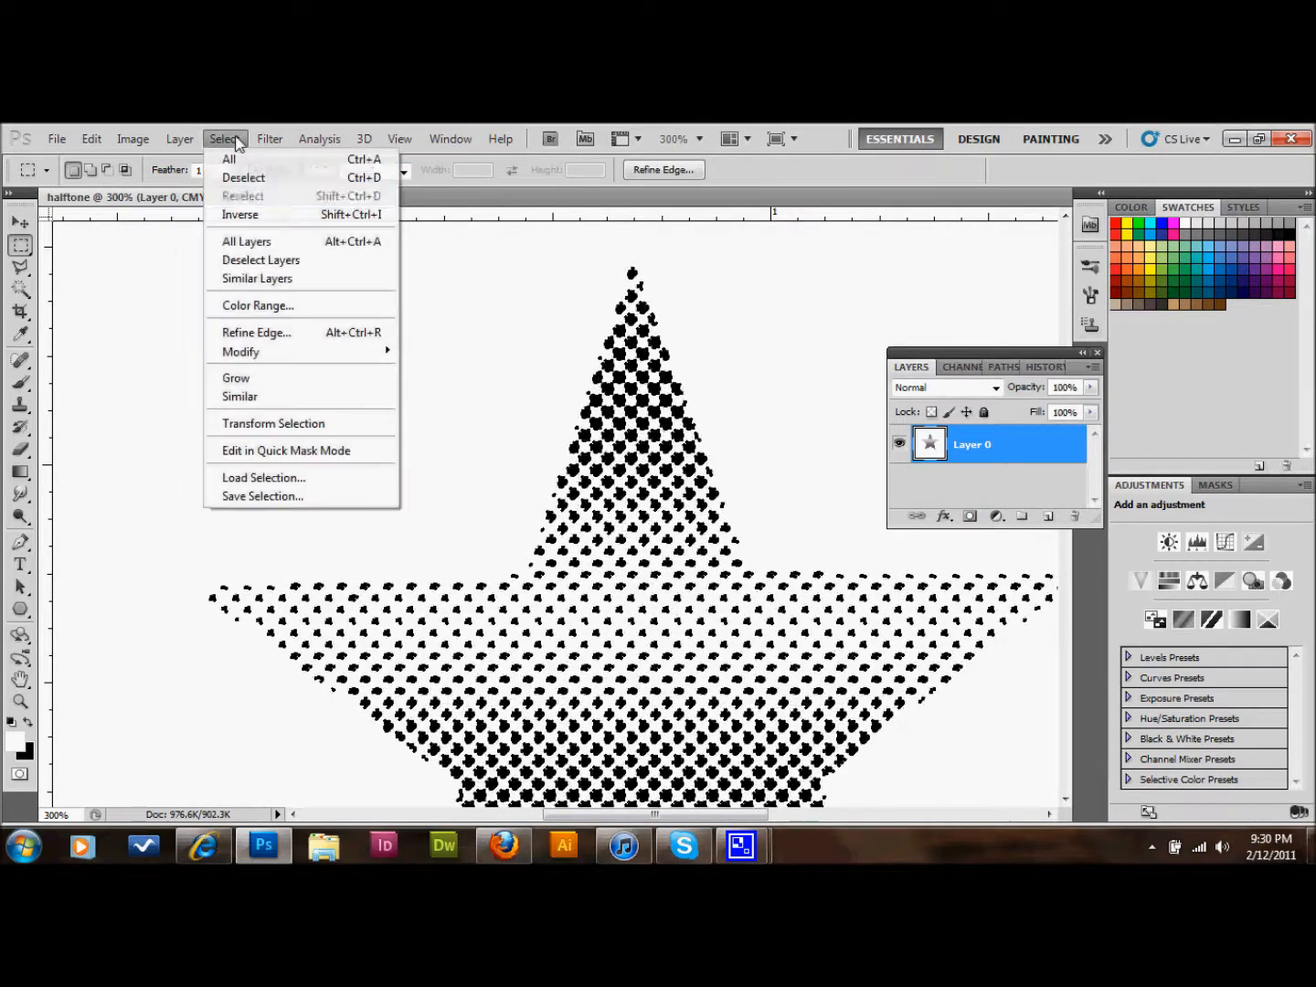
click(263, 215)
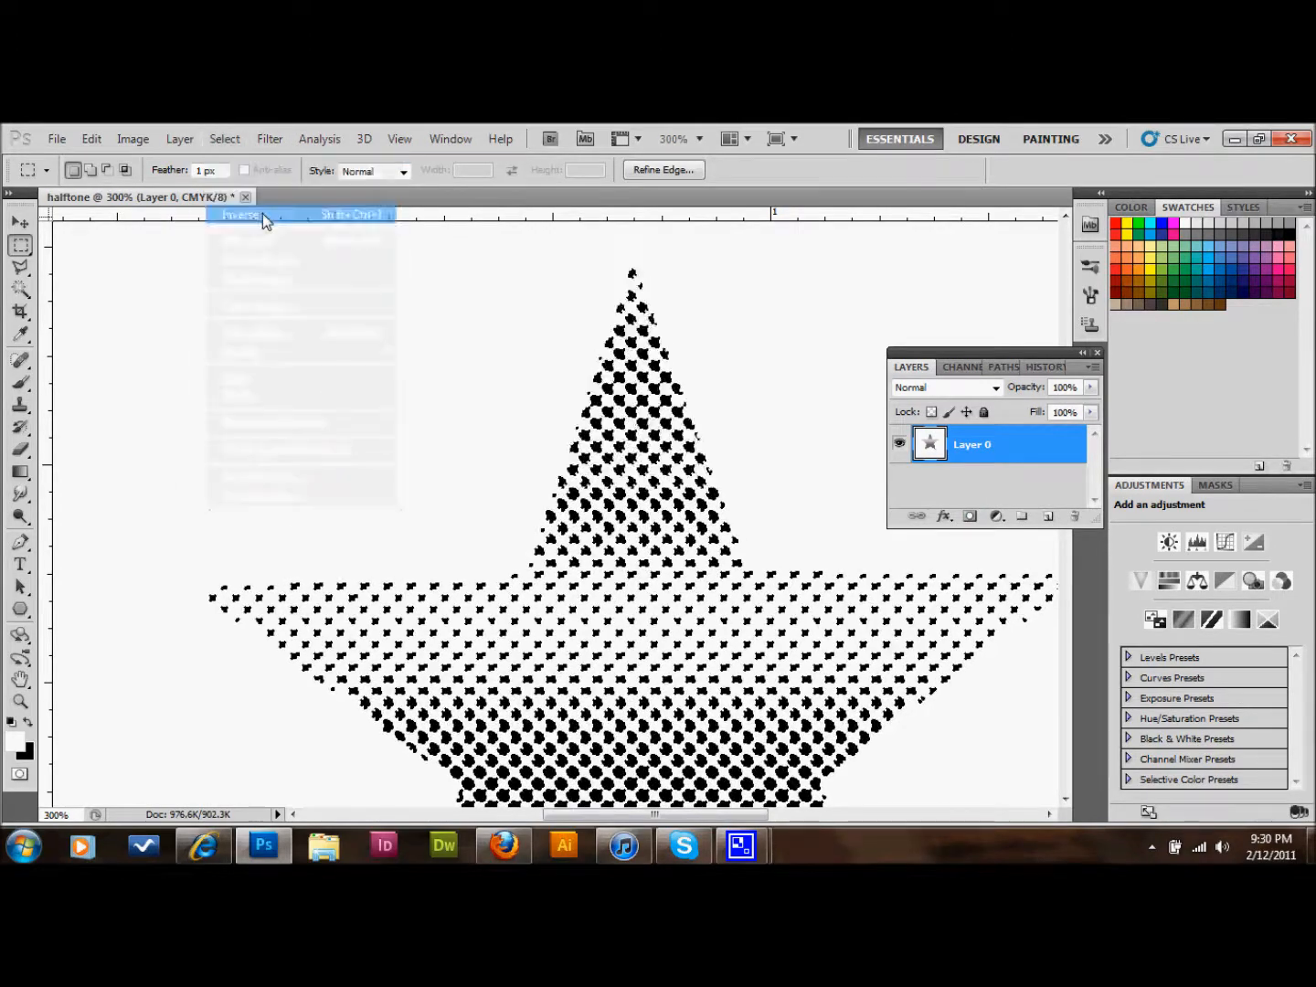
click(970, 518)
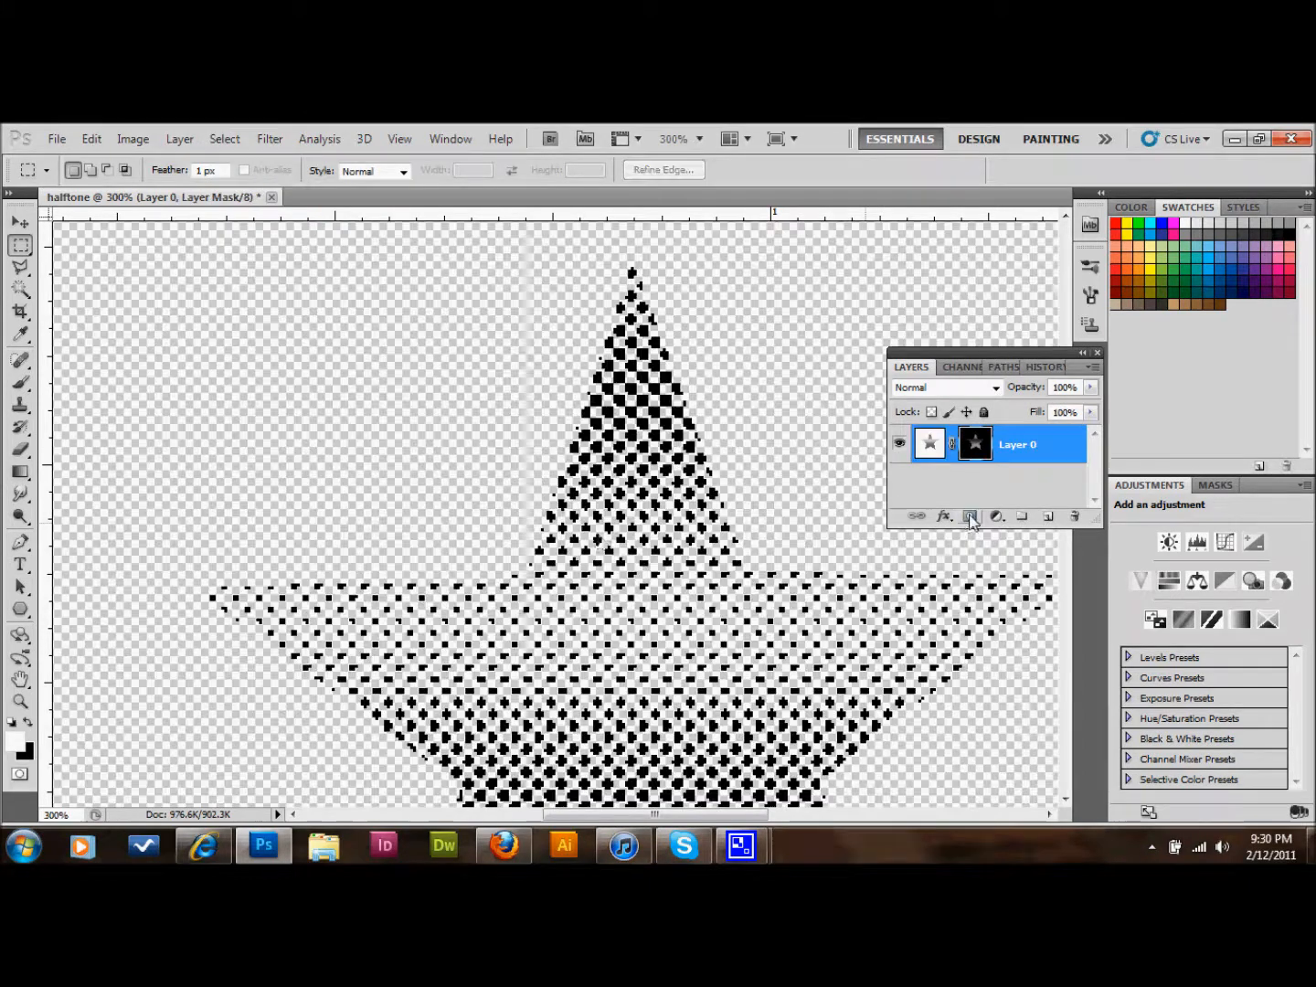
- Move the masked halftone star slightly down the canvas
scroll(594, 492, down, 2)
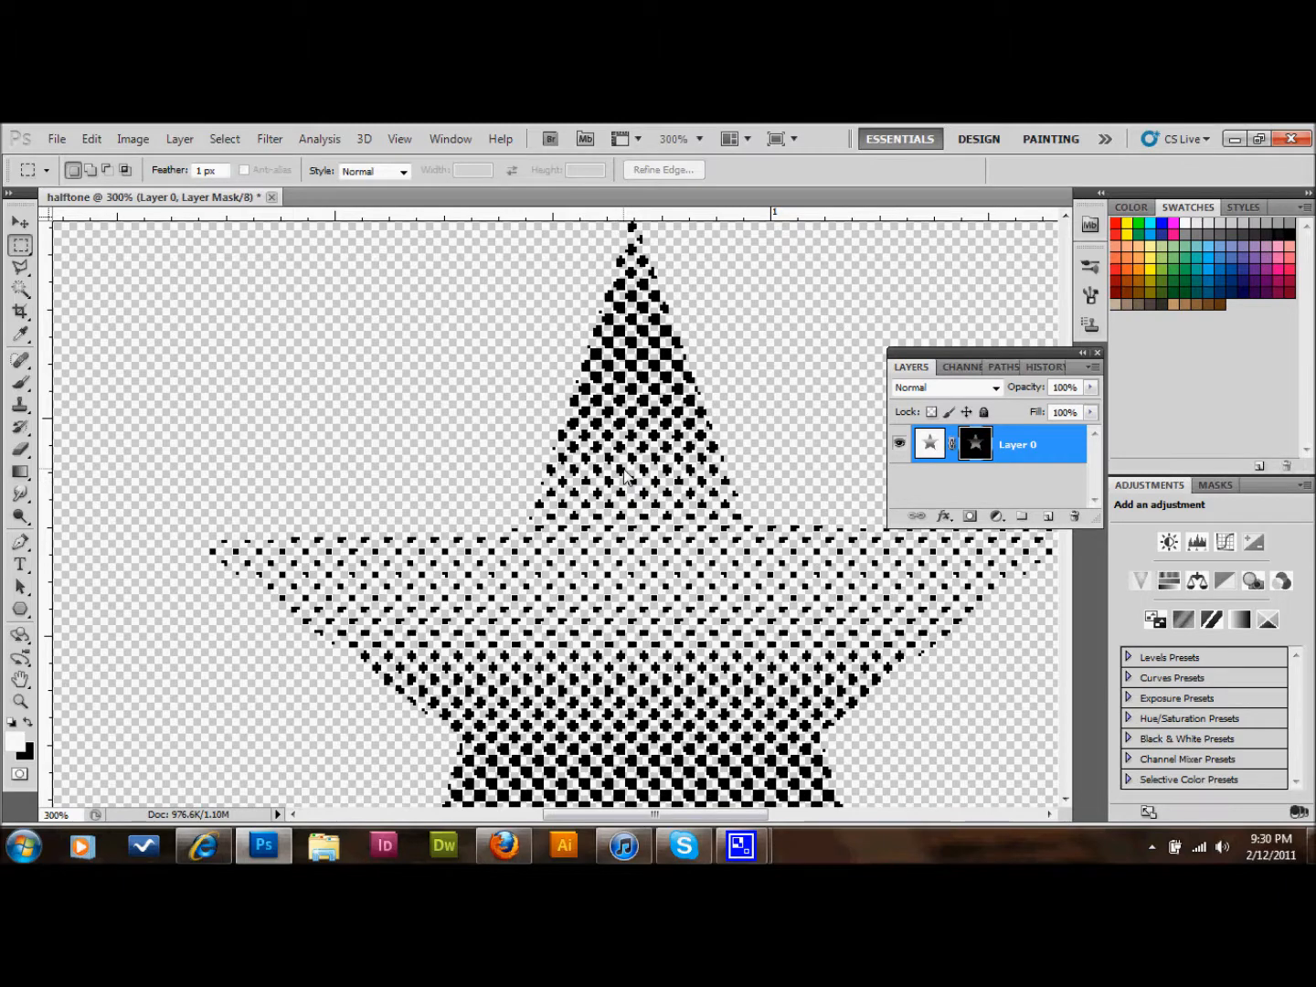
key(ctrl+minus)
key(ctrl+minus)
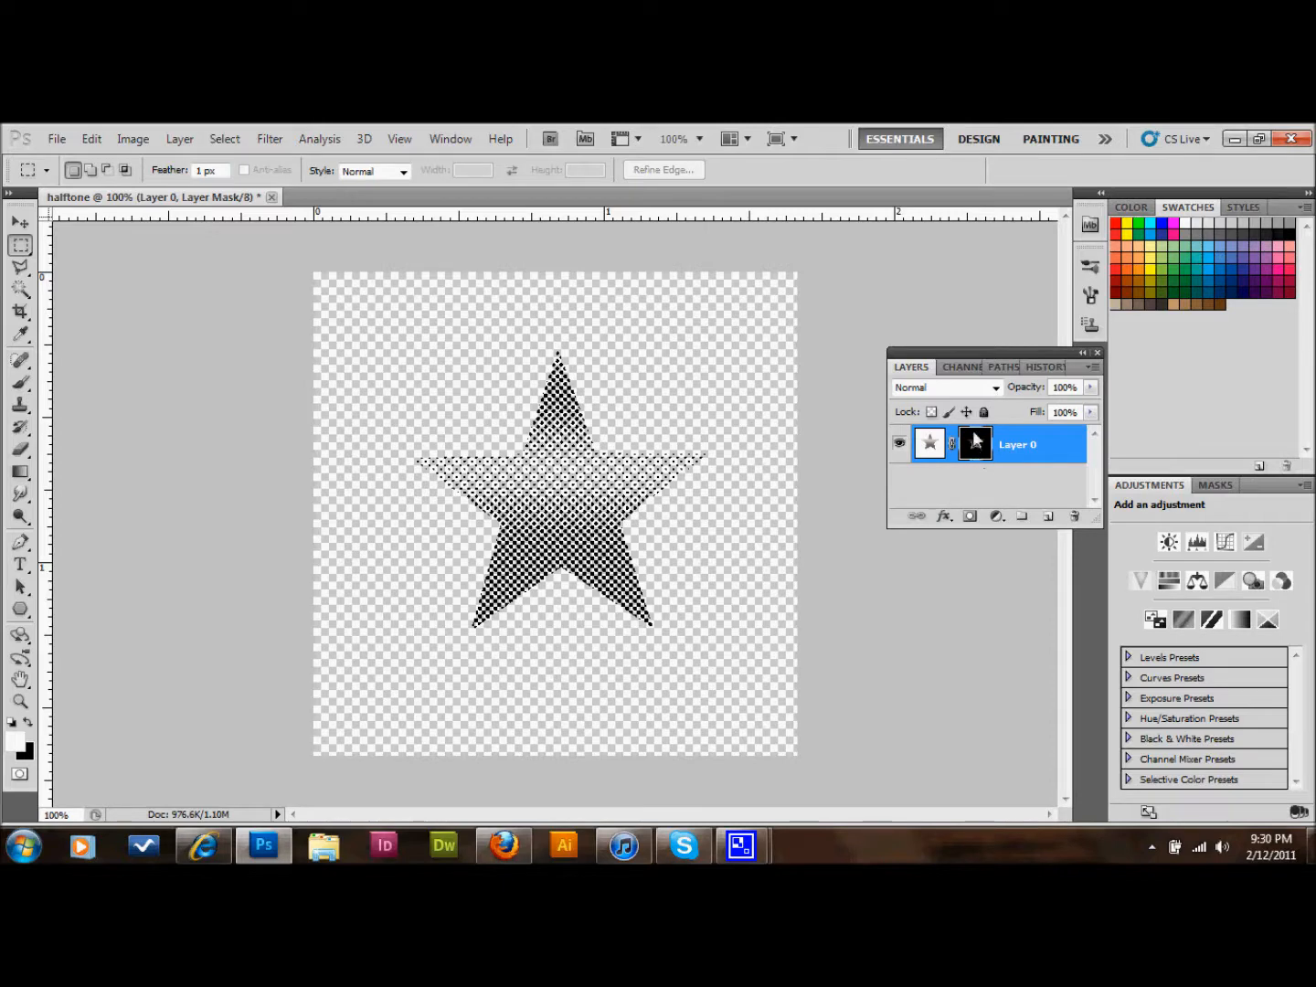
click(21, 223)
drag(555, 514, 571, 552)
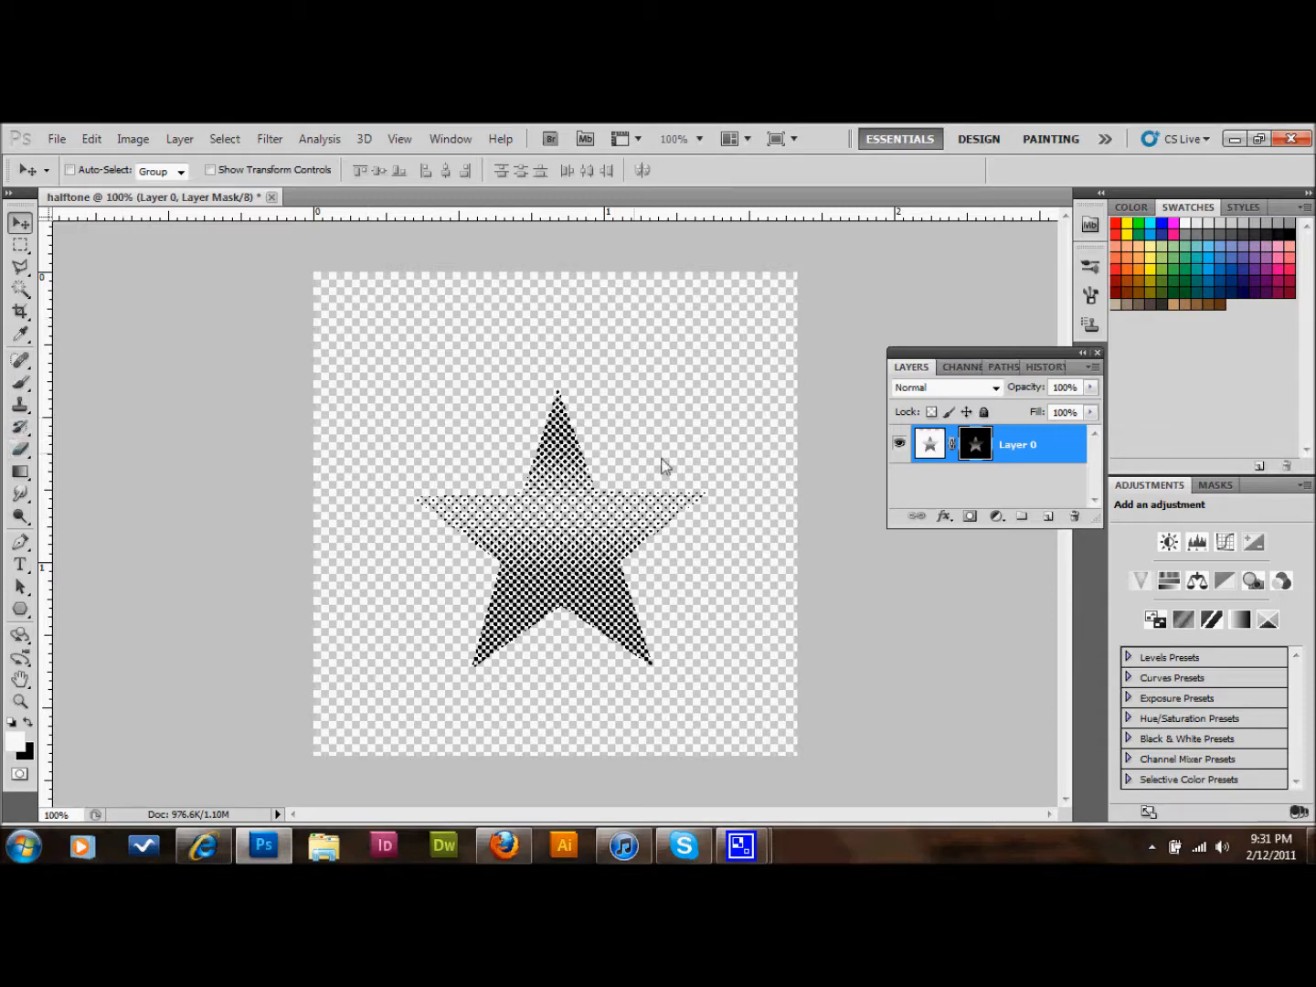
- Add a layer beneath the star and fill it with a white-to-black gradient running from the canvas top to its bottom
click(1048, 517)
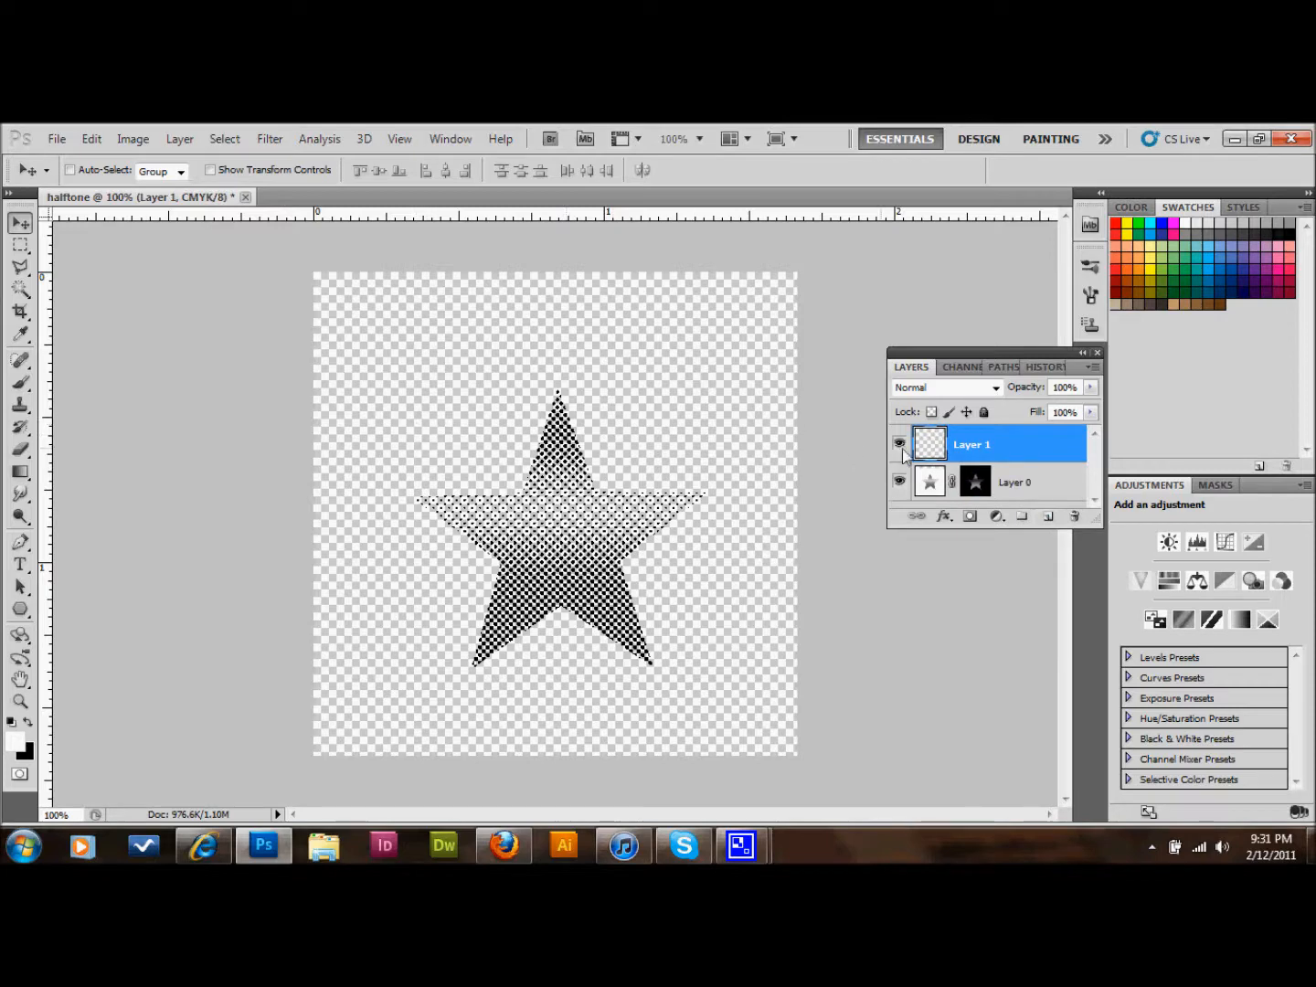
drag(1012, 455, 1021, 501)
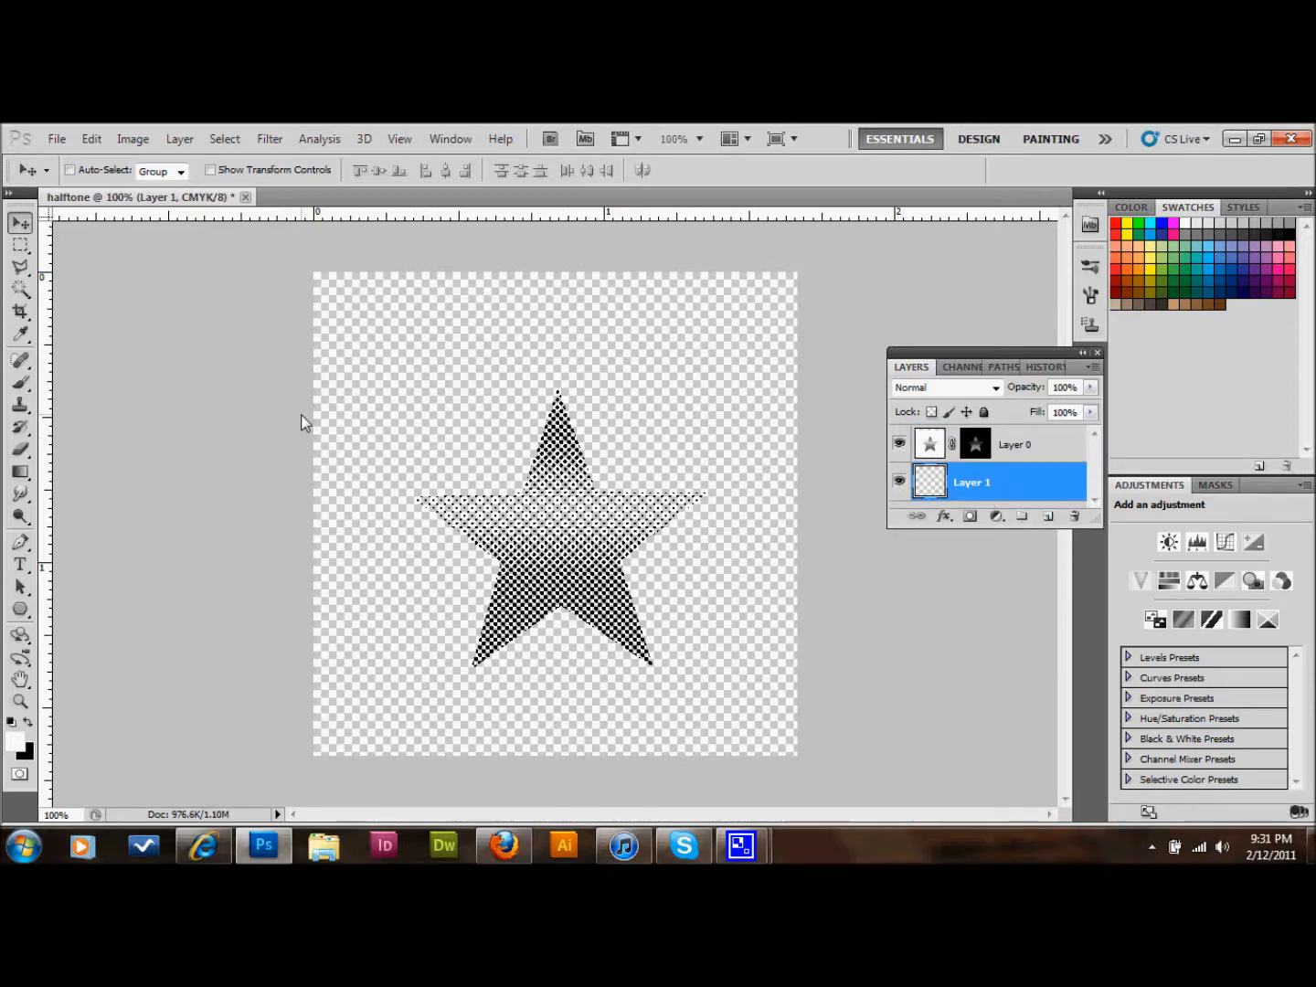
click(21, 474)
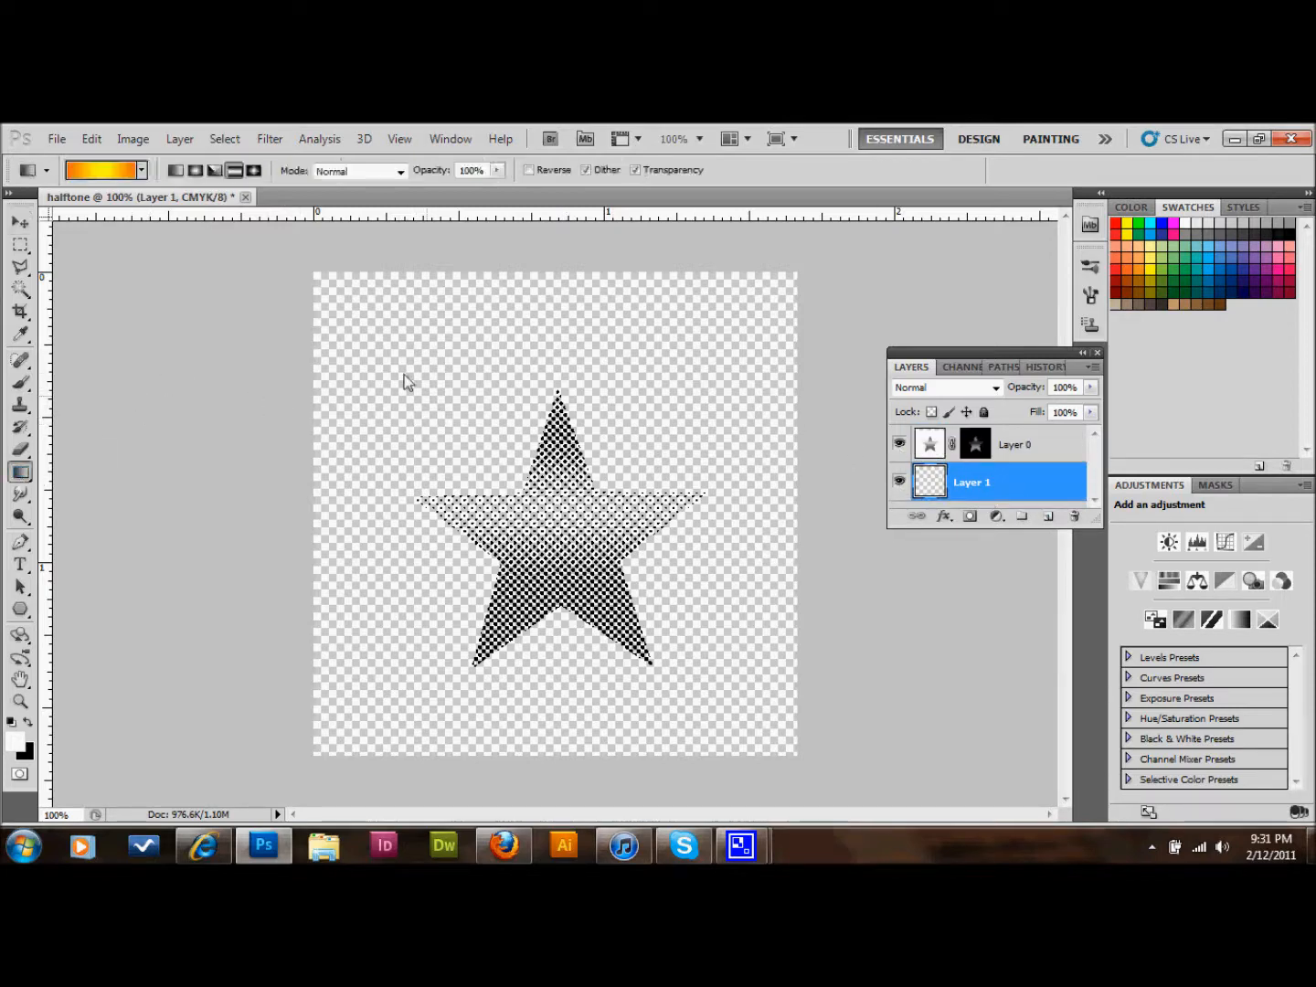
click(142, 171)
click(45, 219)
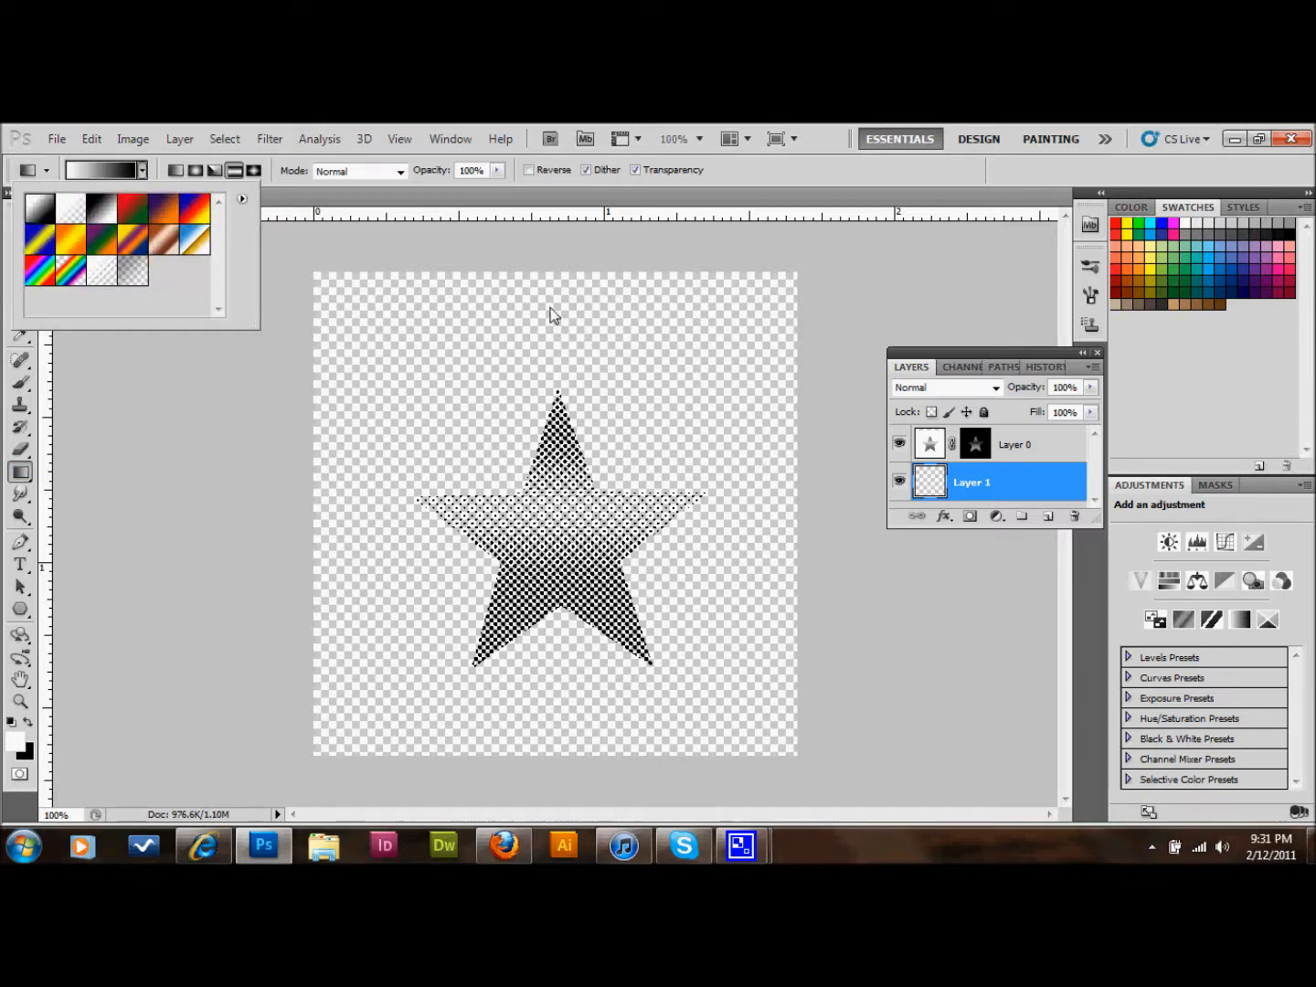
drag(547, 275, 570, 756)
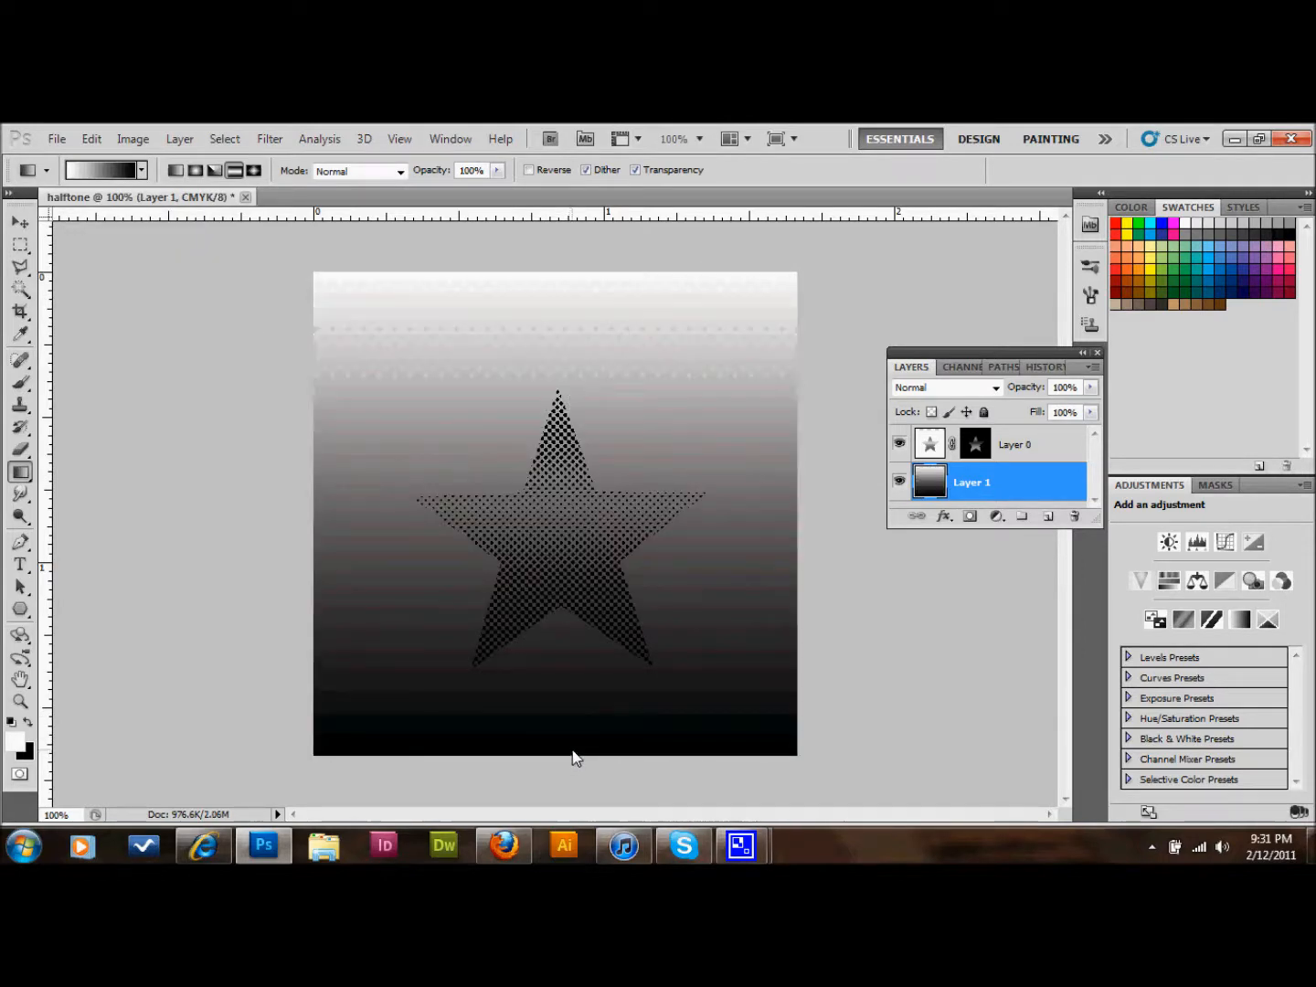
- Move the halftone star slightly up over the gradient background
click(1031, 441)
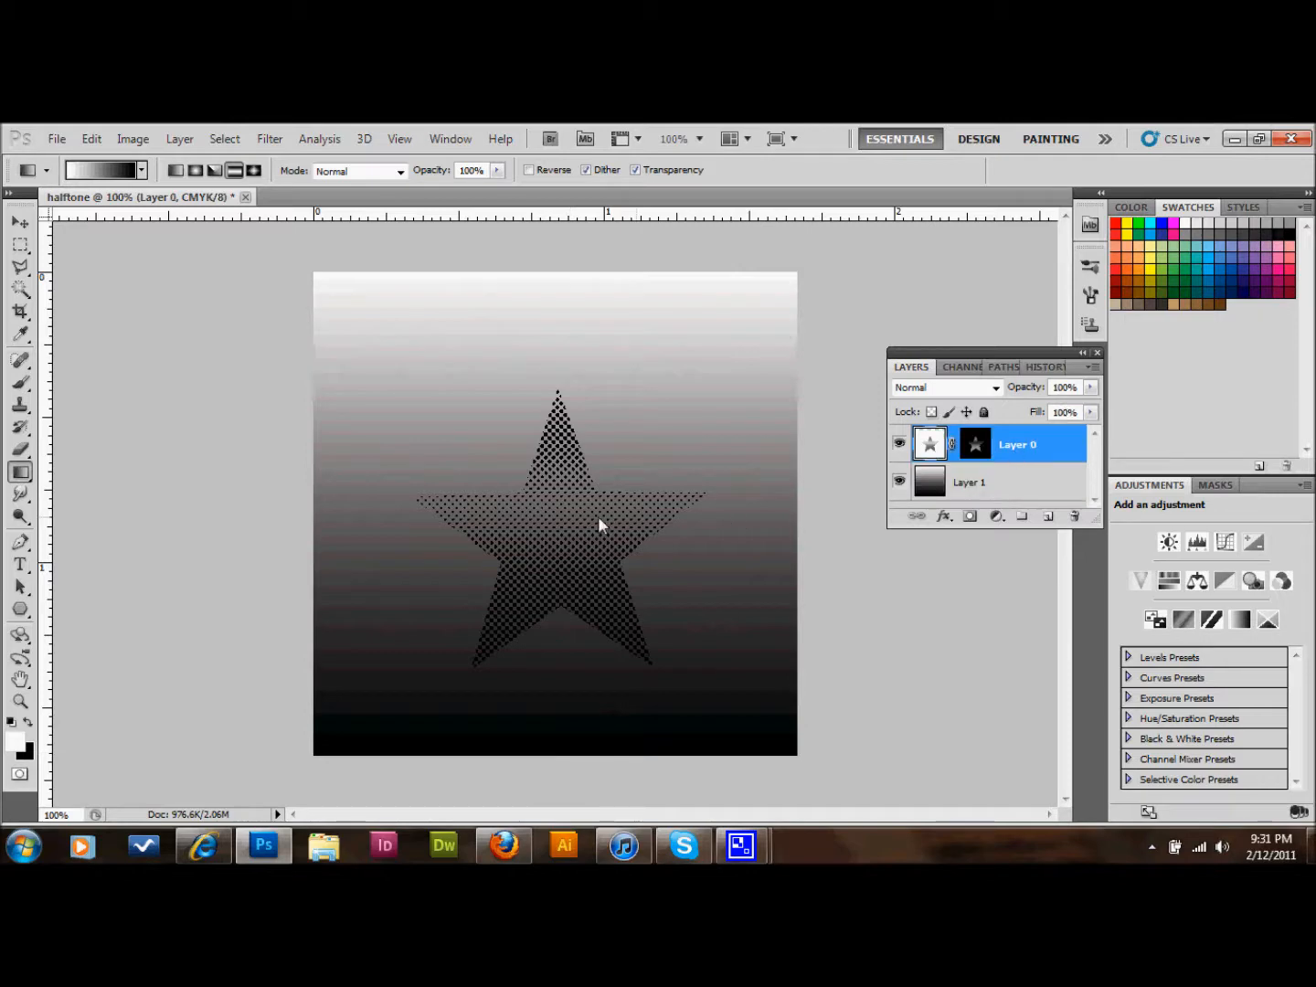
key(v)
drag(552, 539, 545, 522)
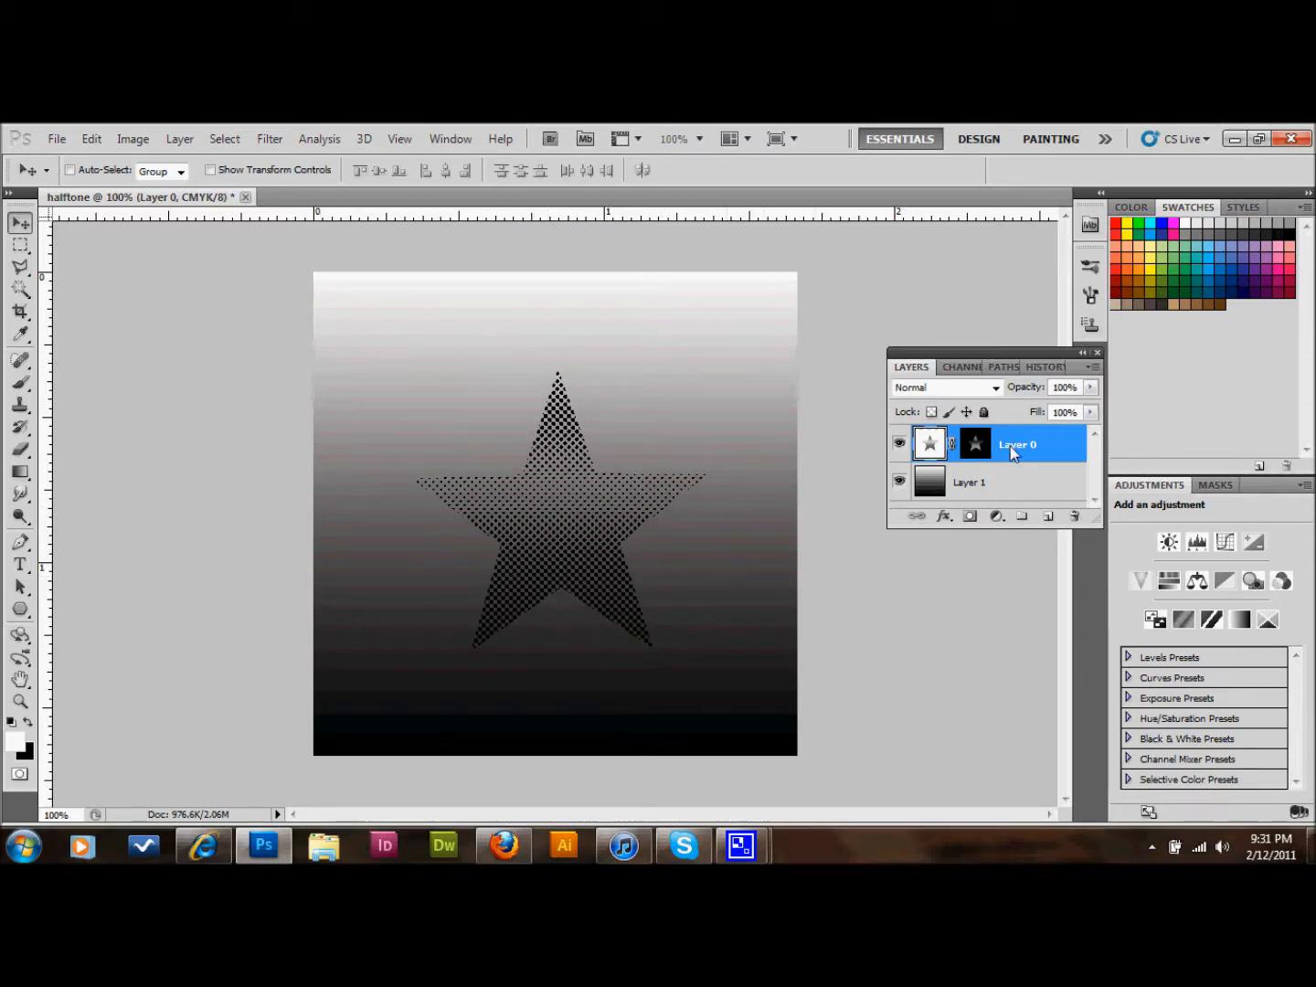
- Add another layer directly beneath the star layer and name it "color"
click(1049, 518)
drag(1012, 439, 1009, 484)
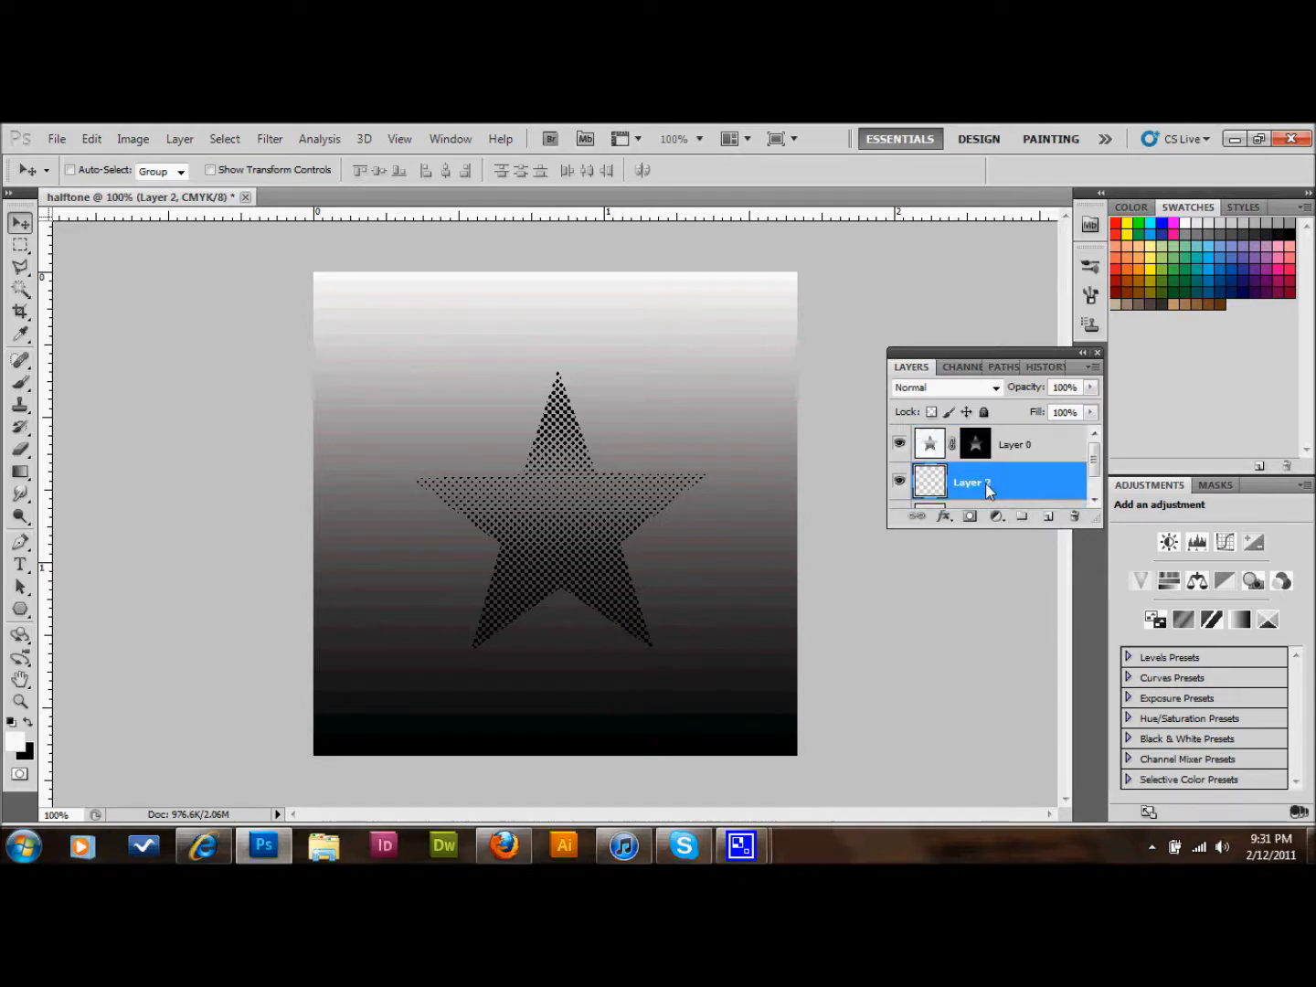
double_click(971, 483)
key(Return)
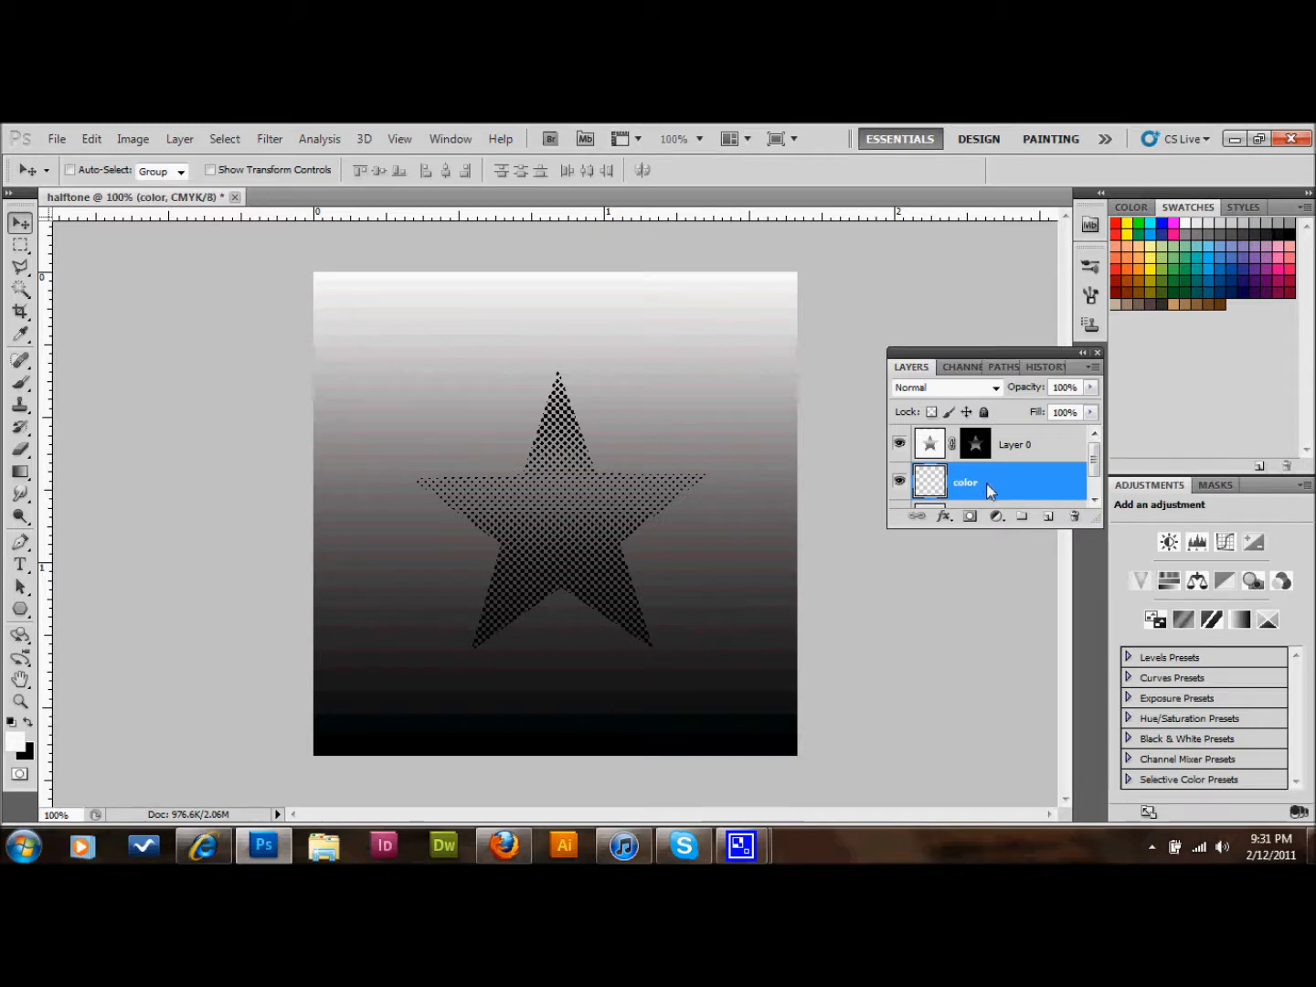
click(20, 701)
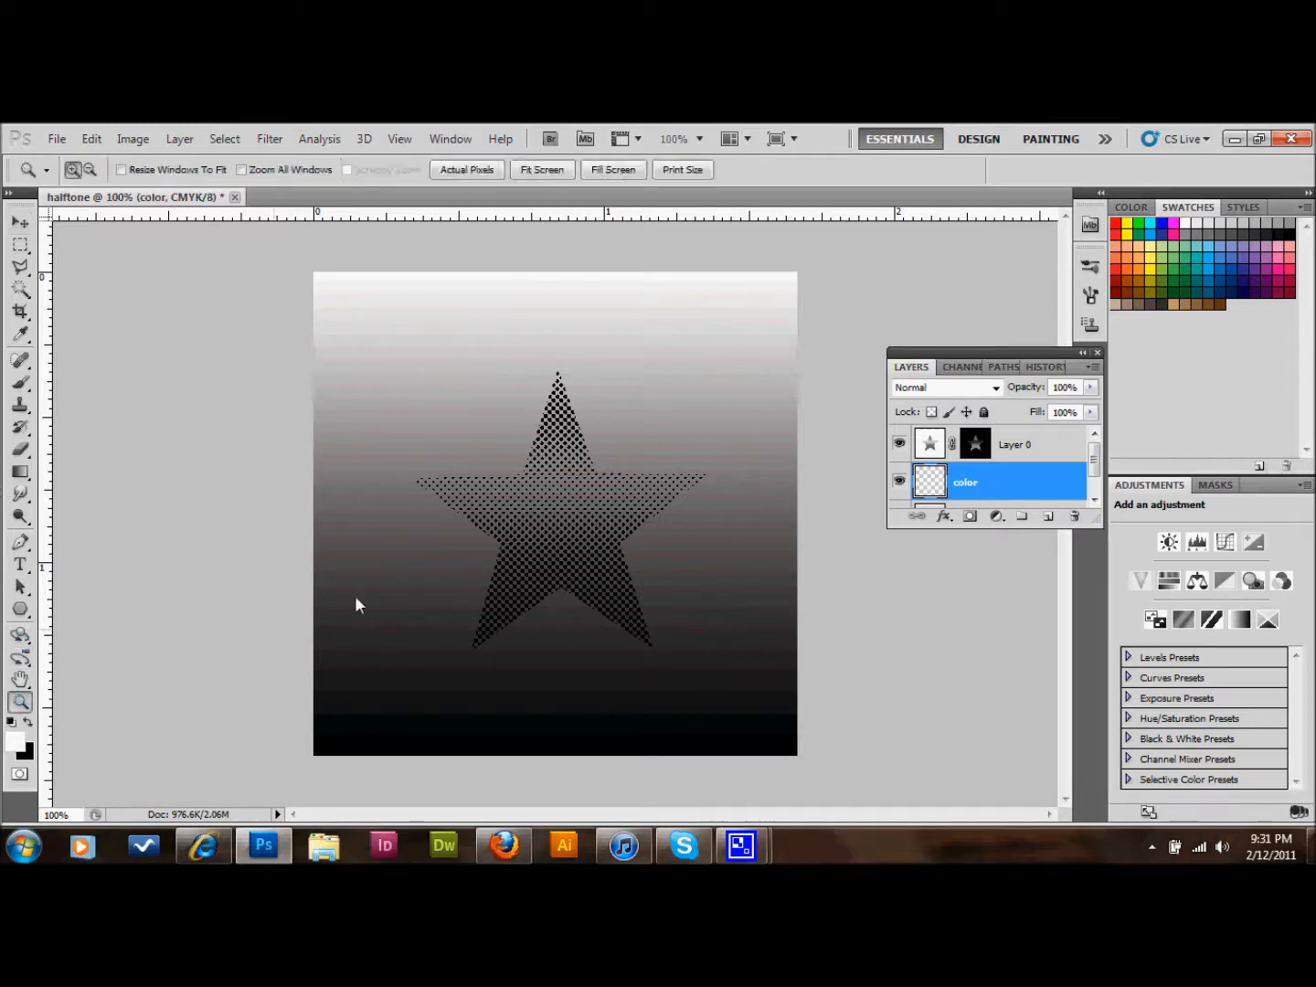
drag(467, 427, 750, 686)
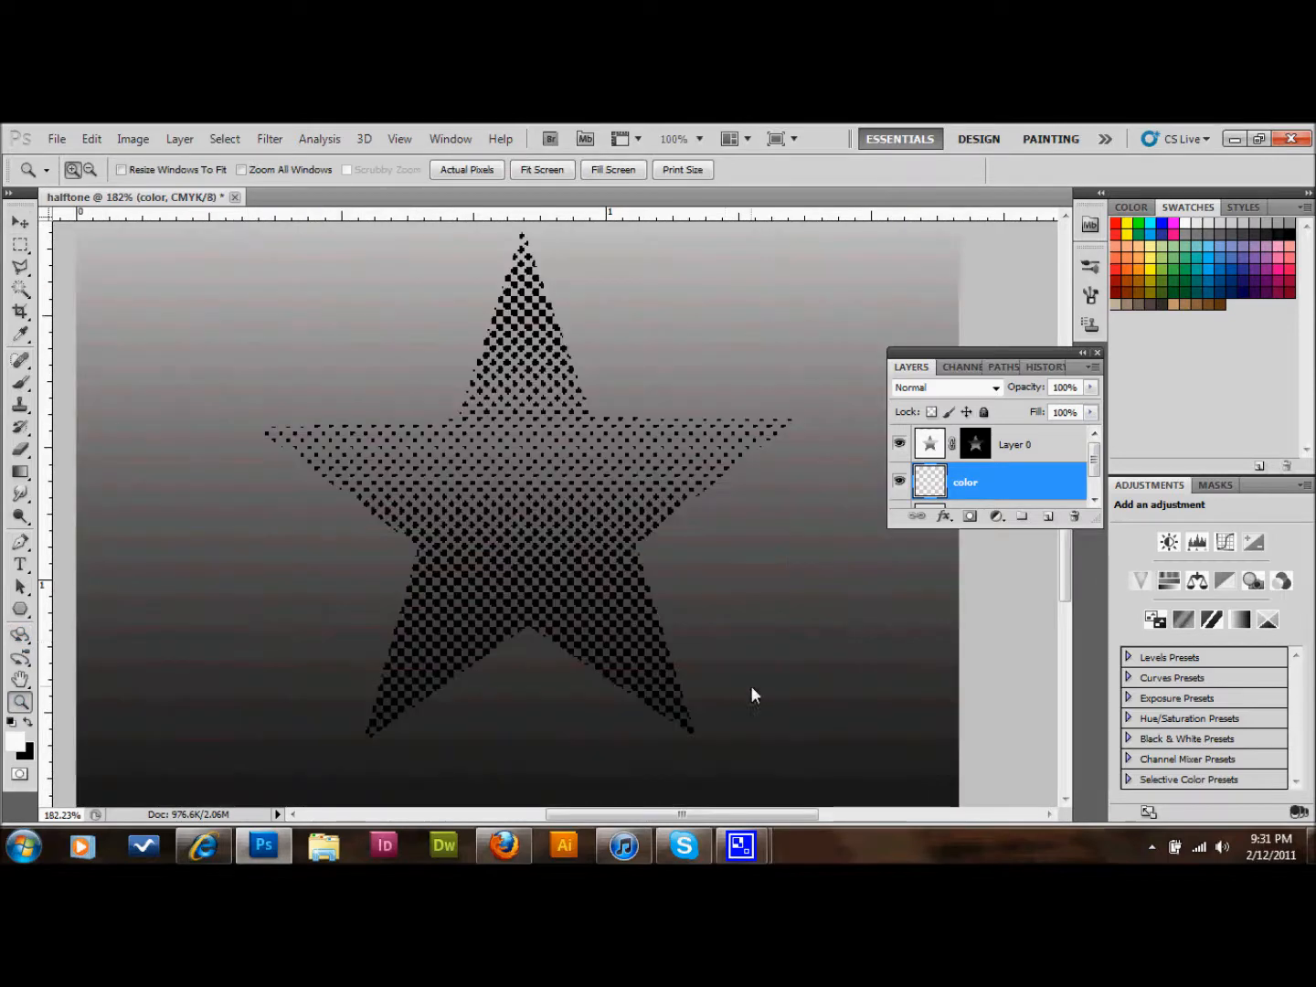
click(20, 268)
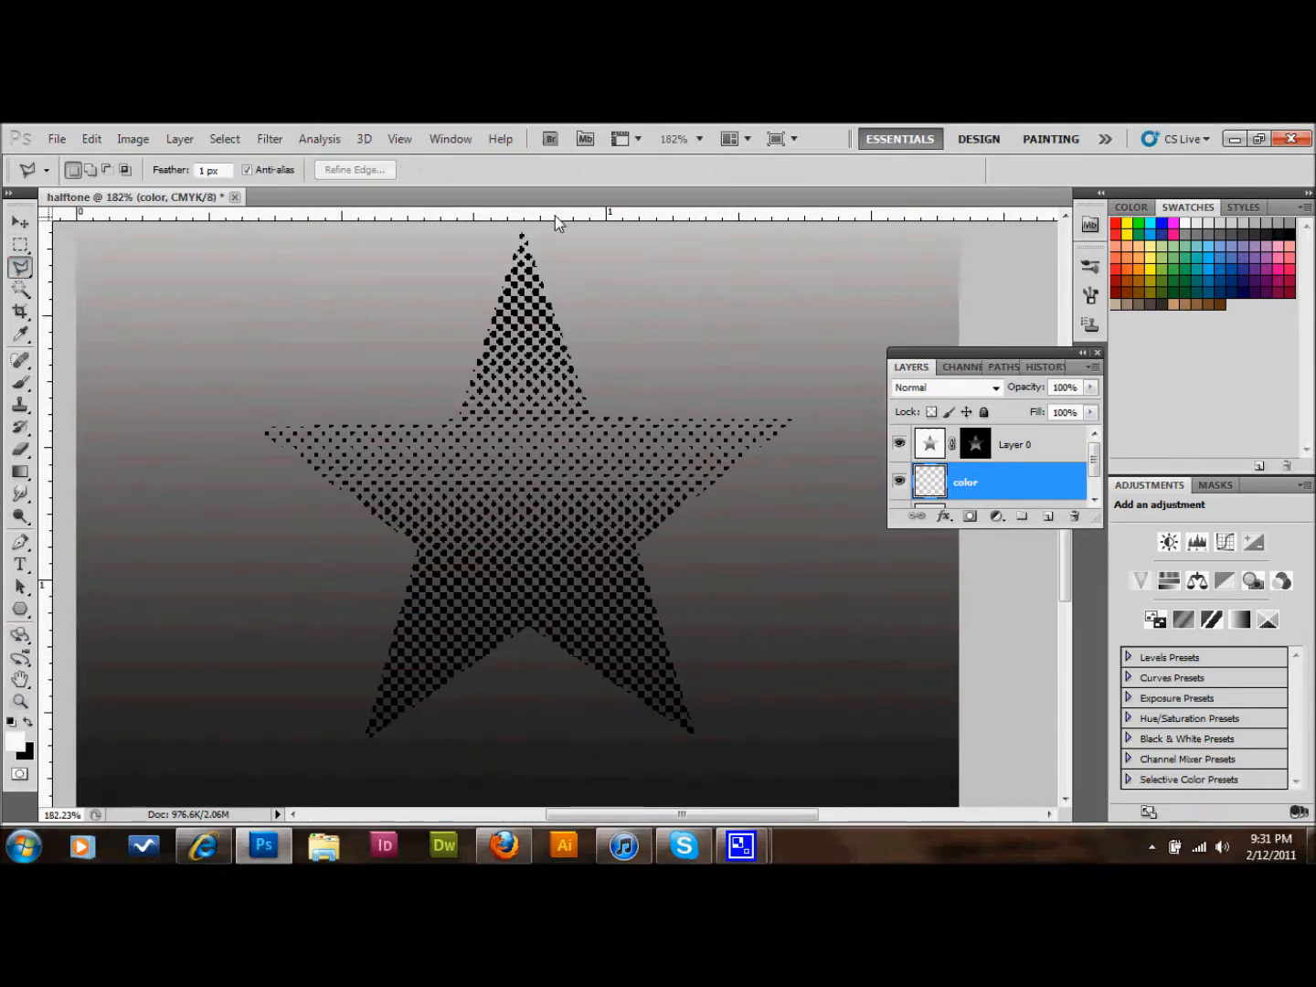
click(20, 268)
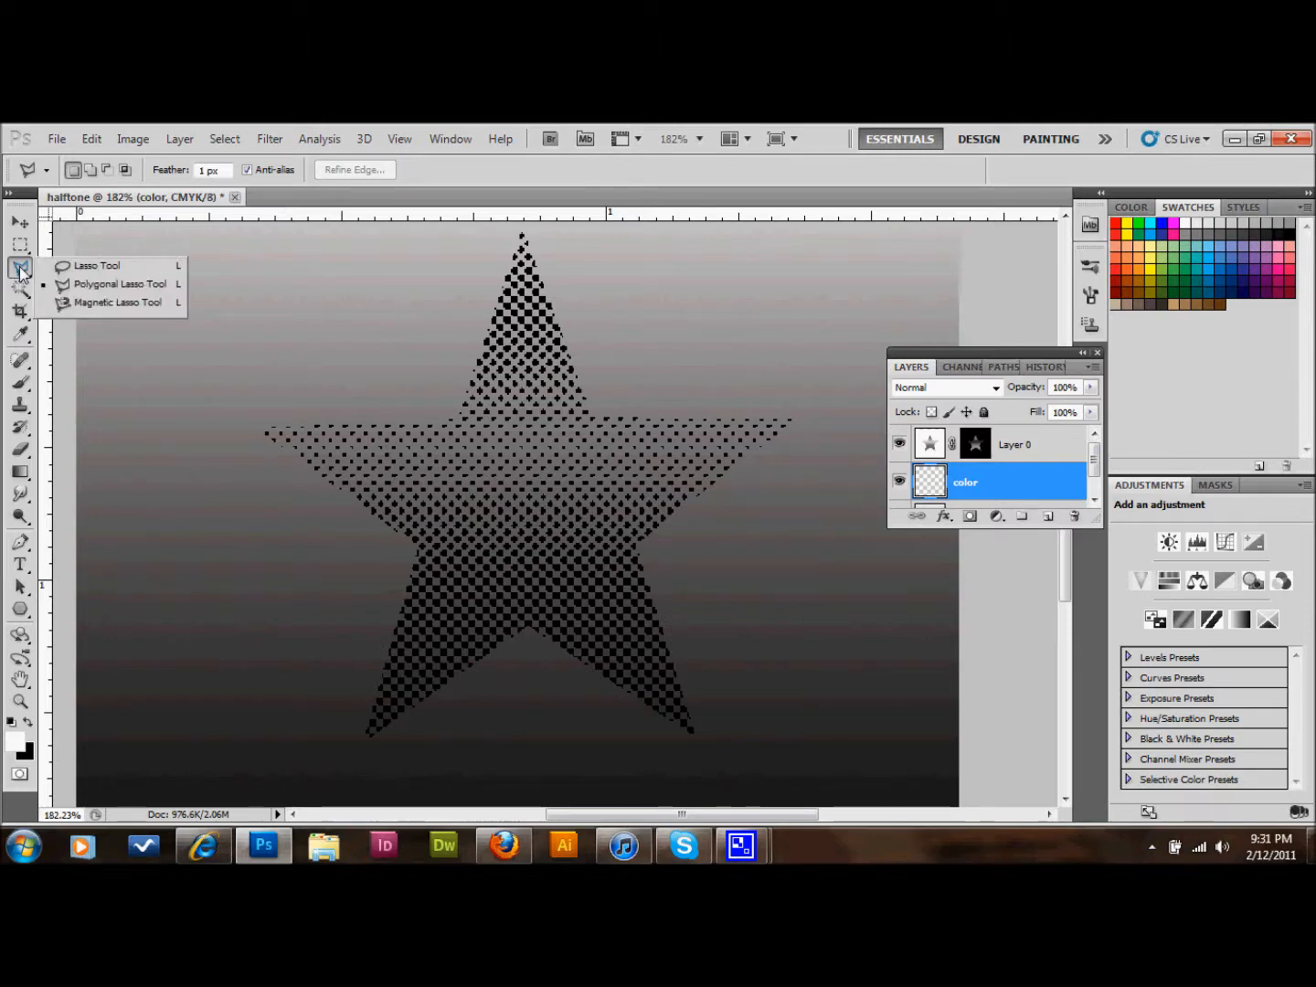
click(144, 286)
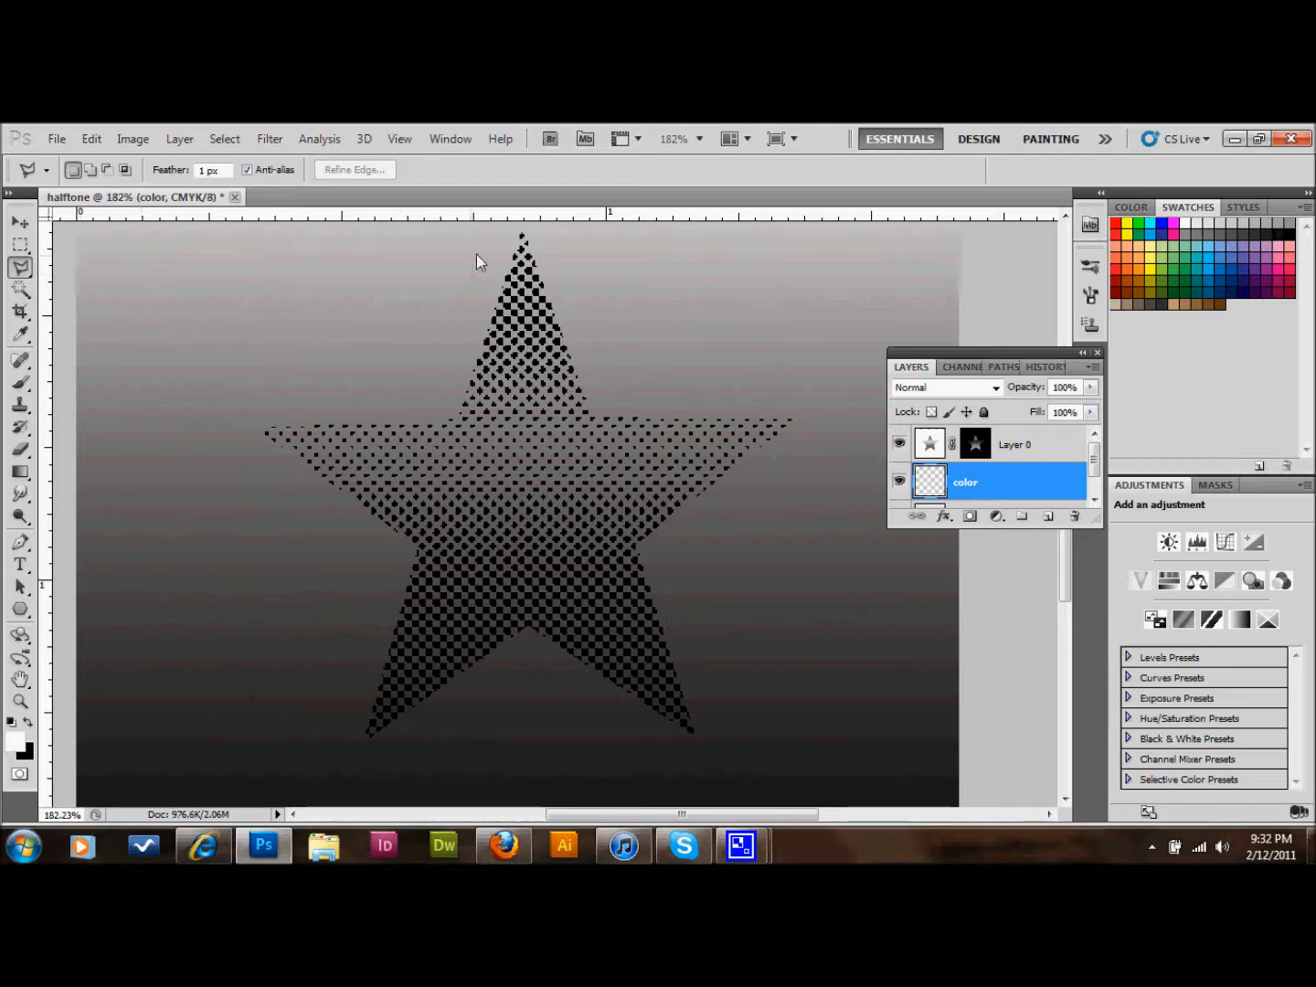
click(523, 231)
click(587, 408)
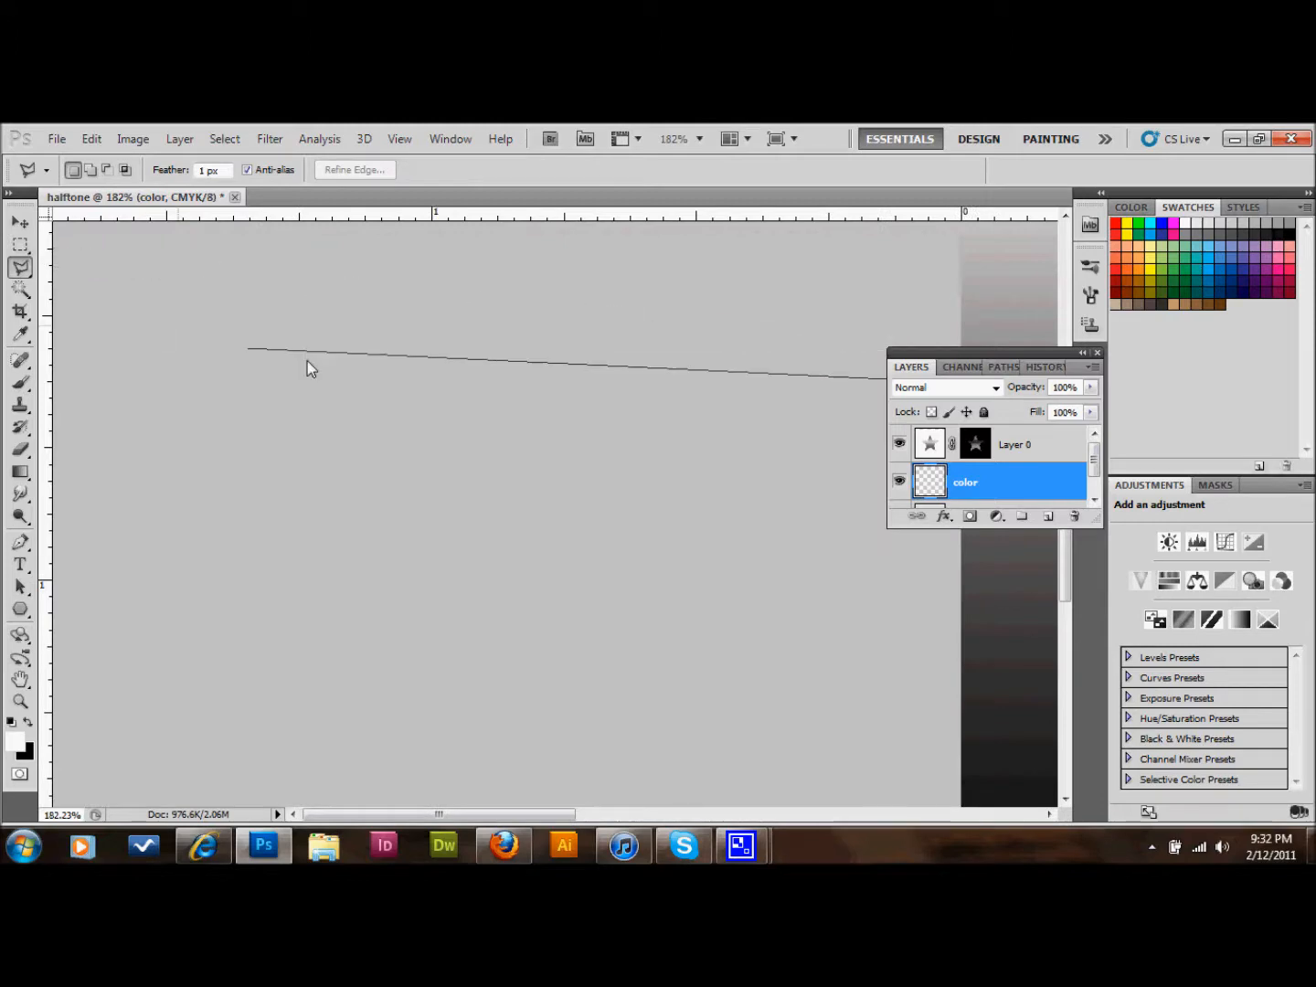
double_click(503, 396)
drag(460, 812, 709, 813)
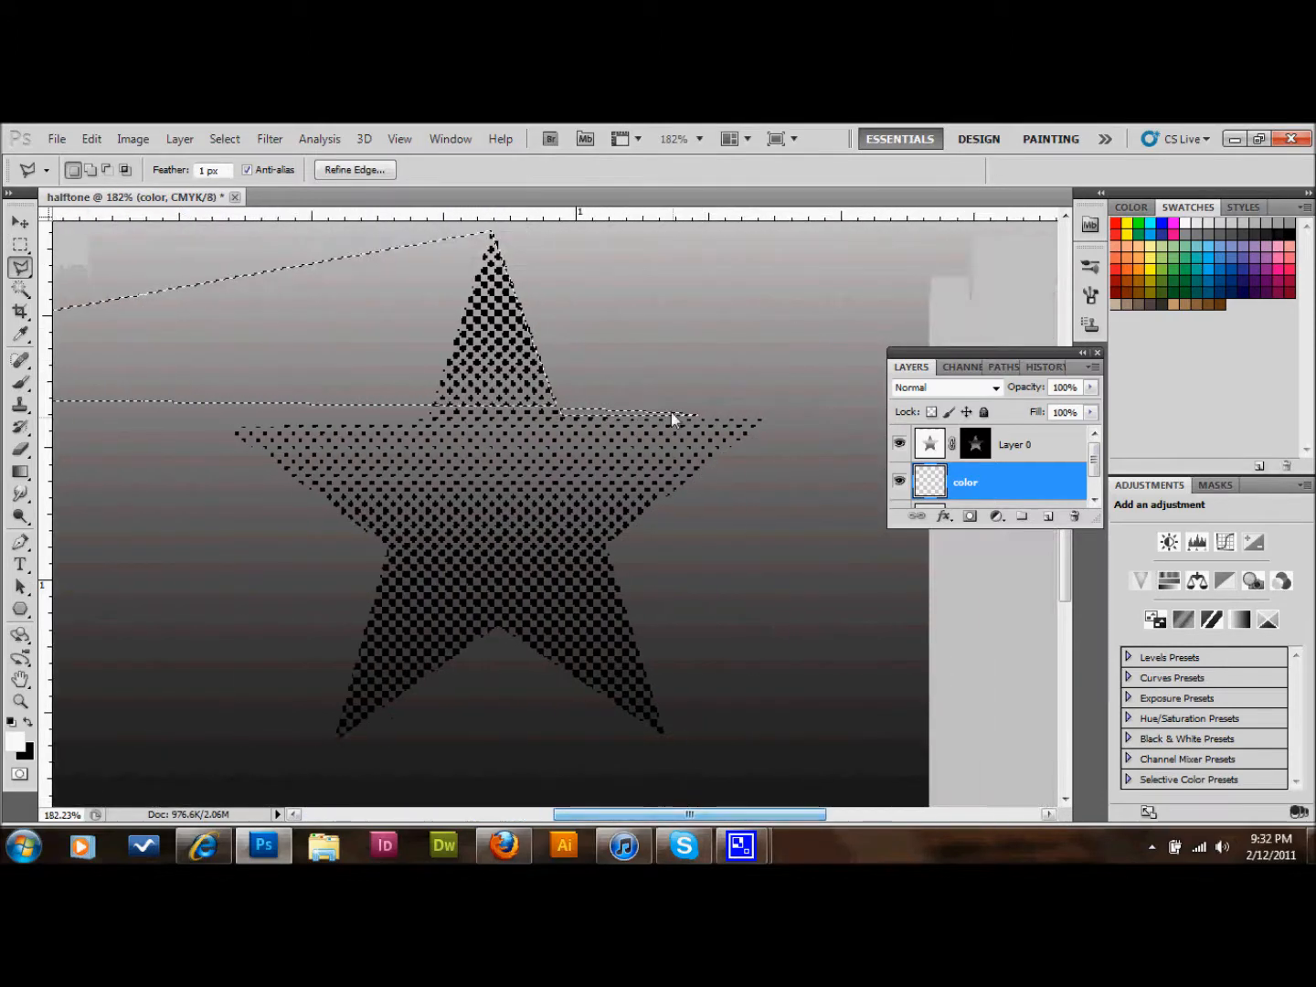
click(20, 245)
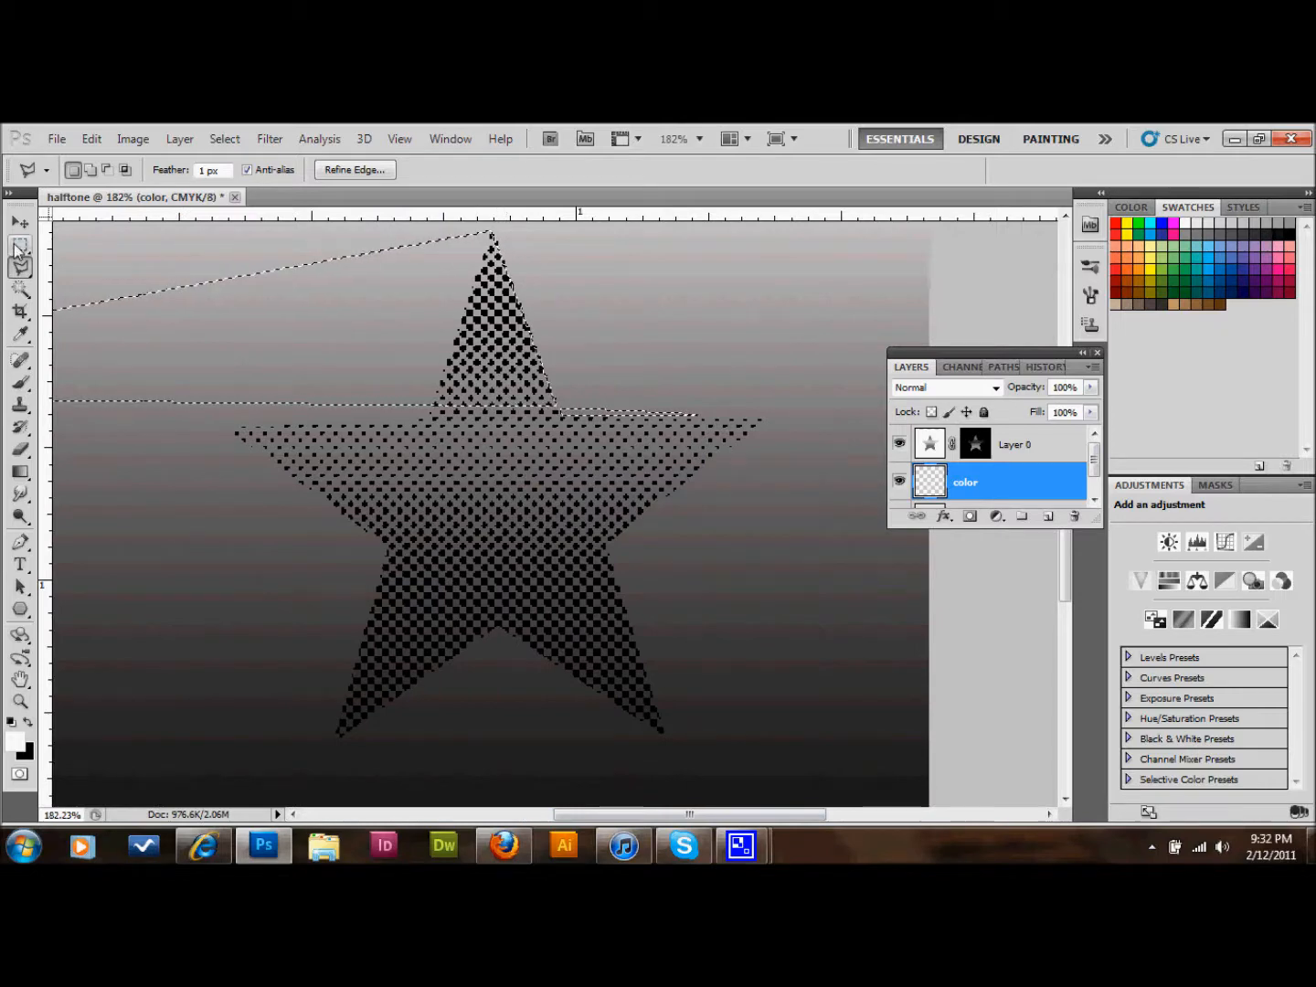
click(118, 252)
- Trace the full outline of the halftone star with the Polygonal Lasso to make a closed star-shaped selection
key(l)
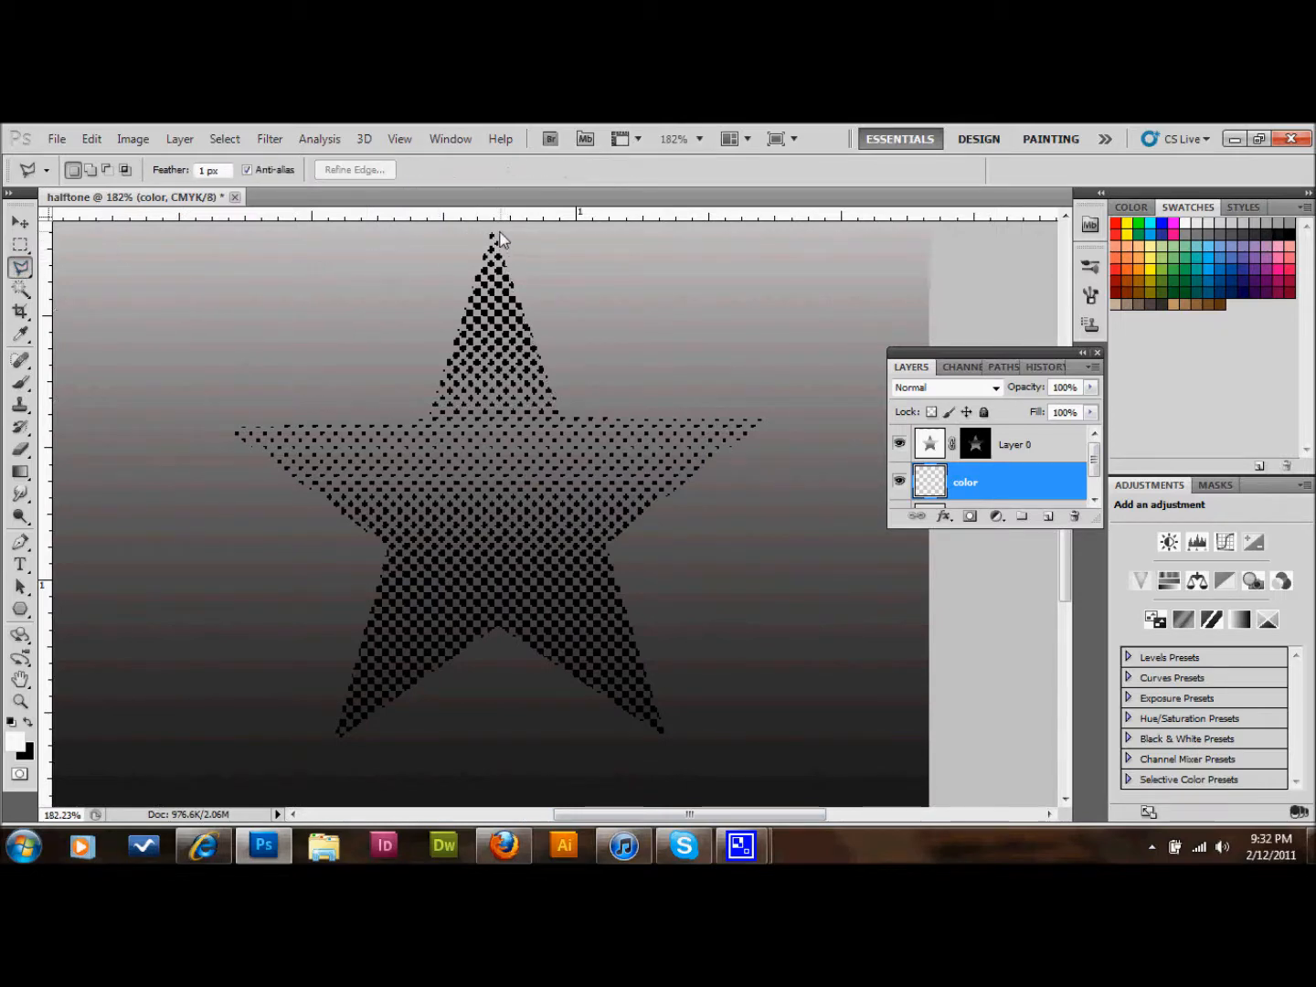
click(492, 232)
click(763, 418)
click(607, 545)
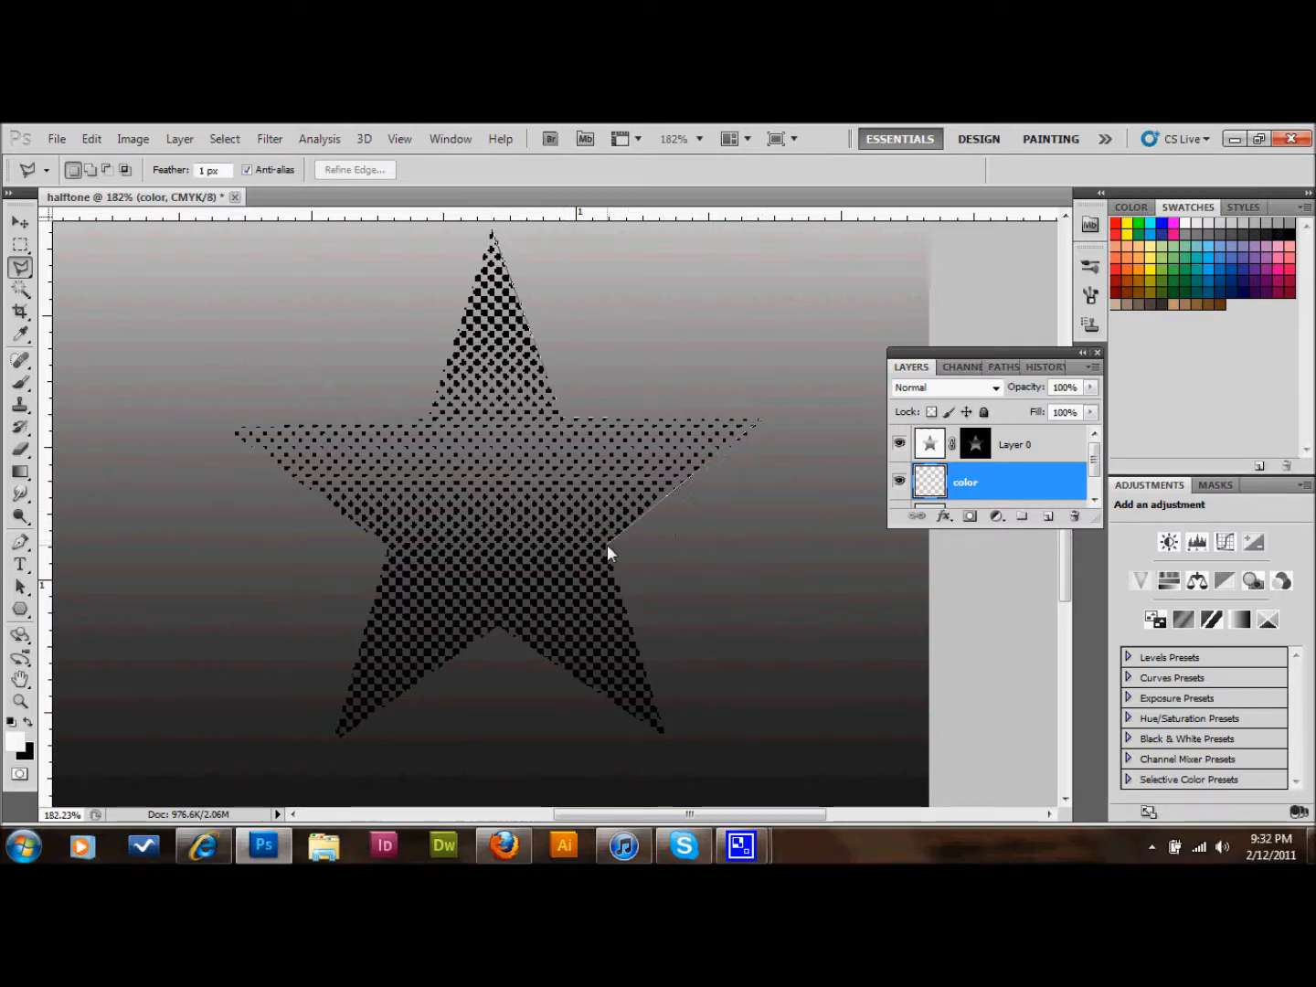
click(666, 732)
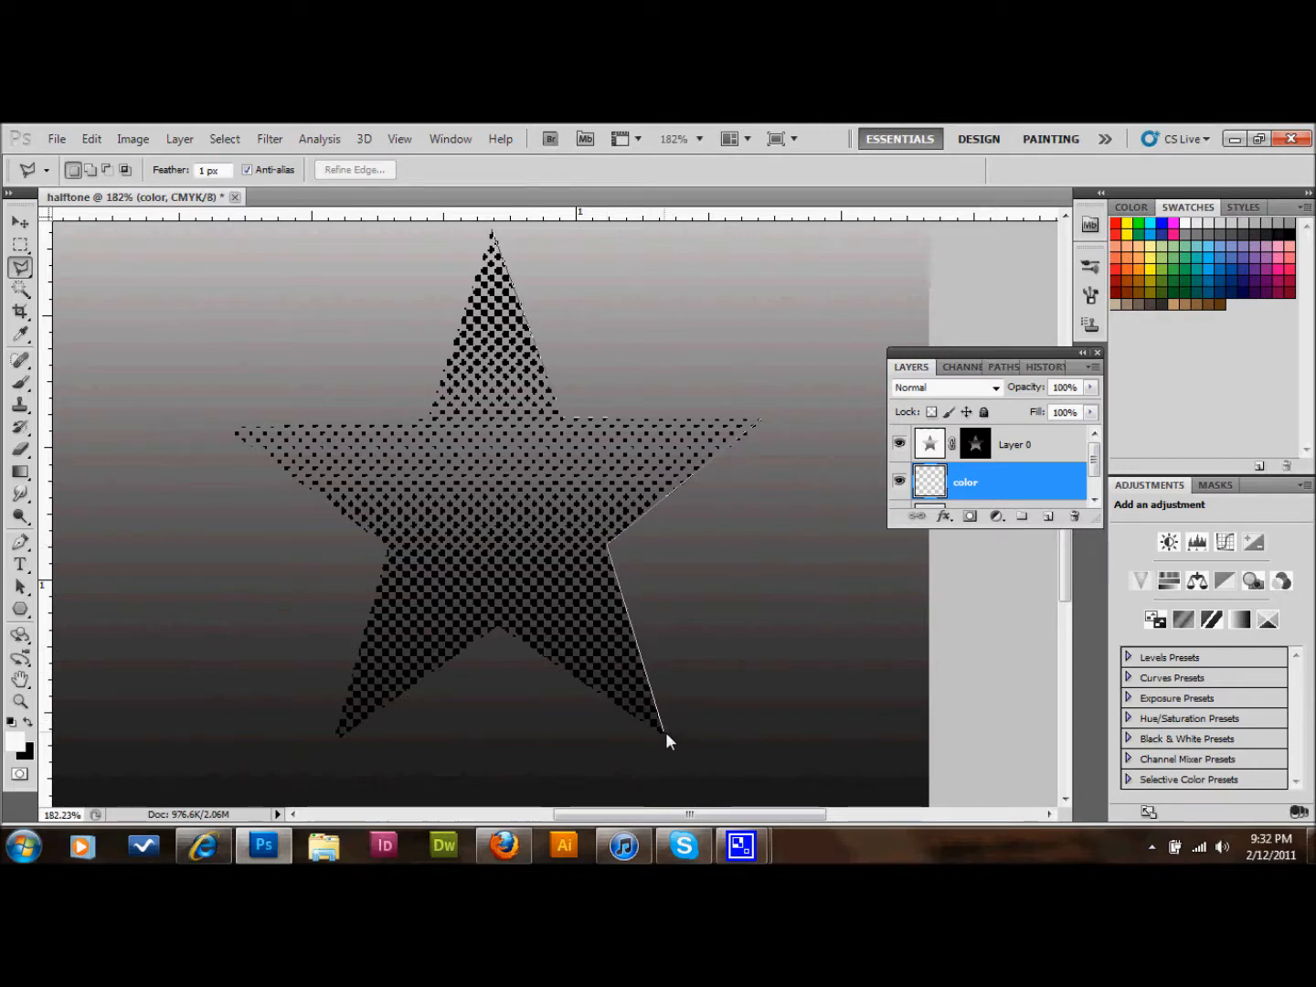
click(499, 625)
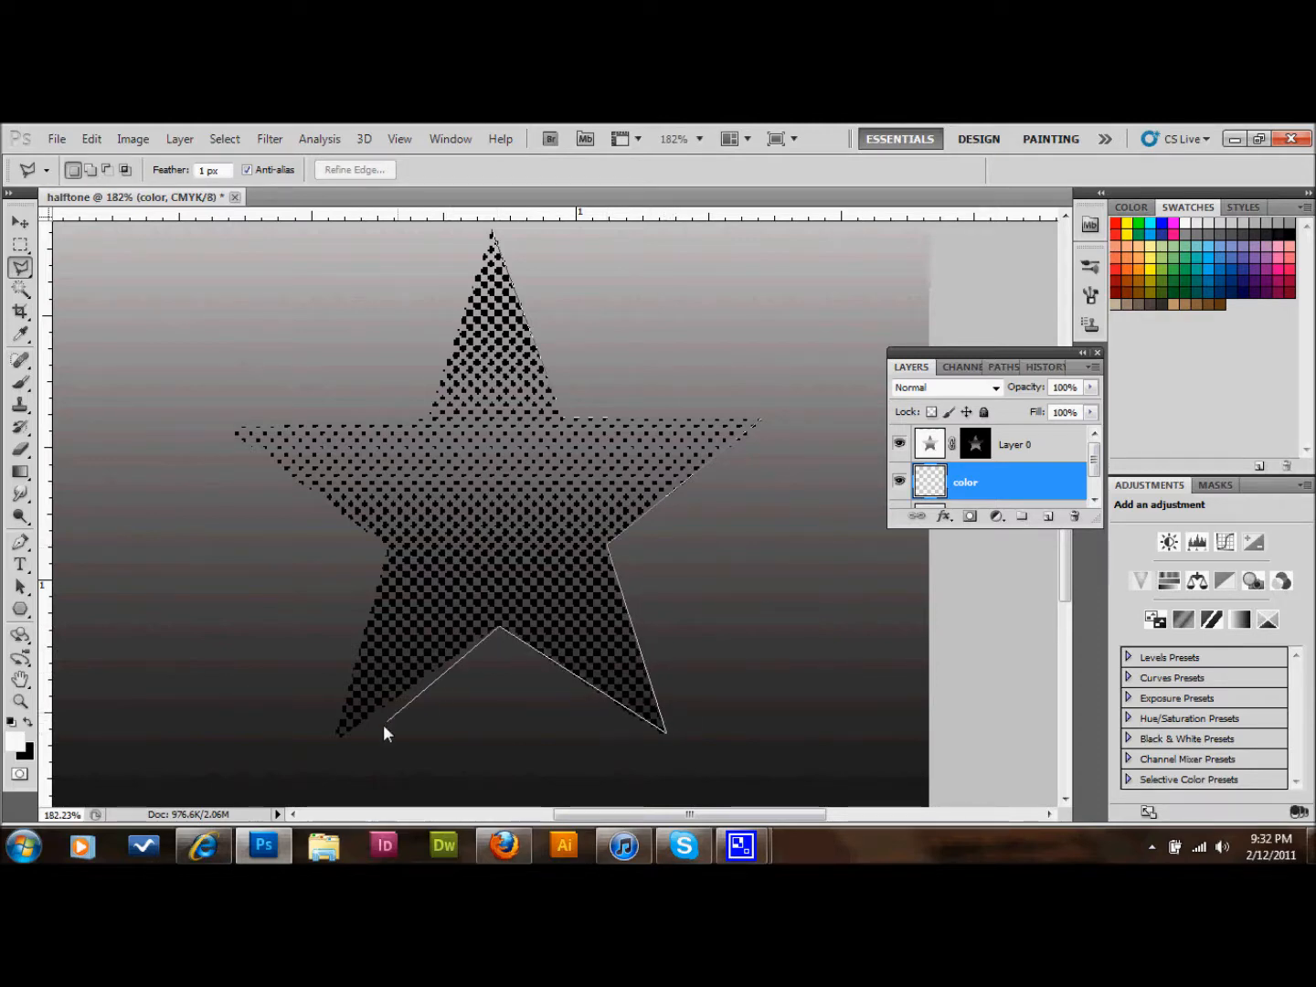
click(338, 742)
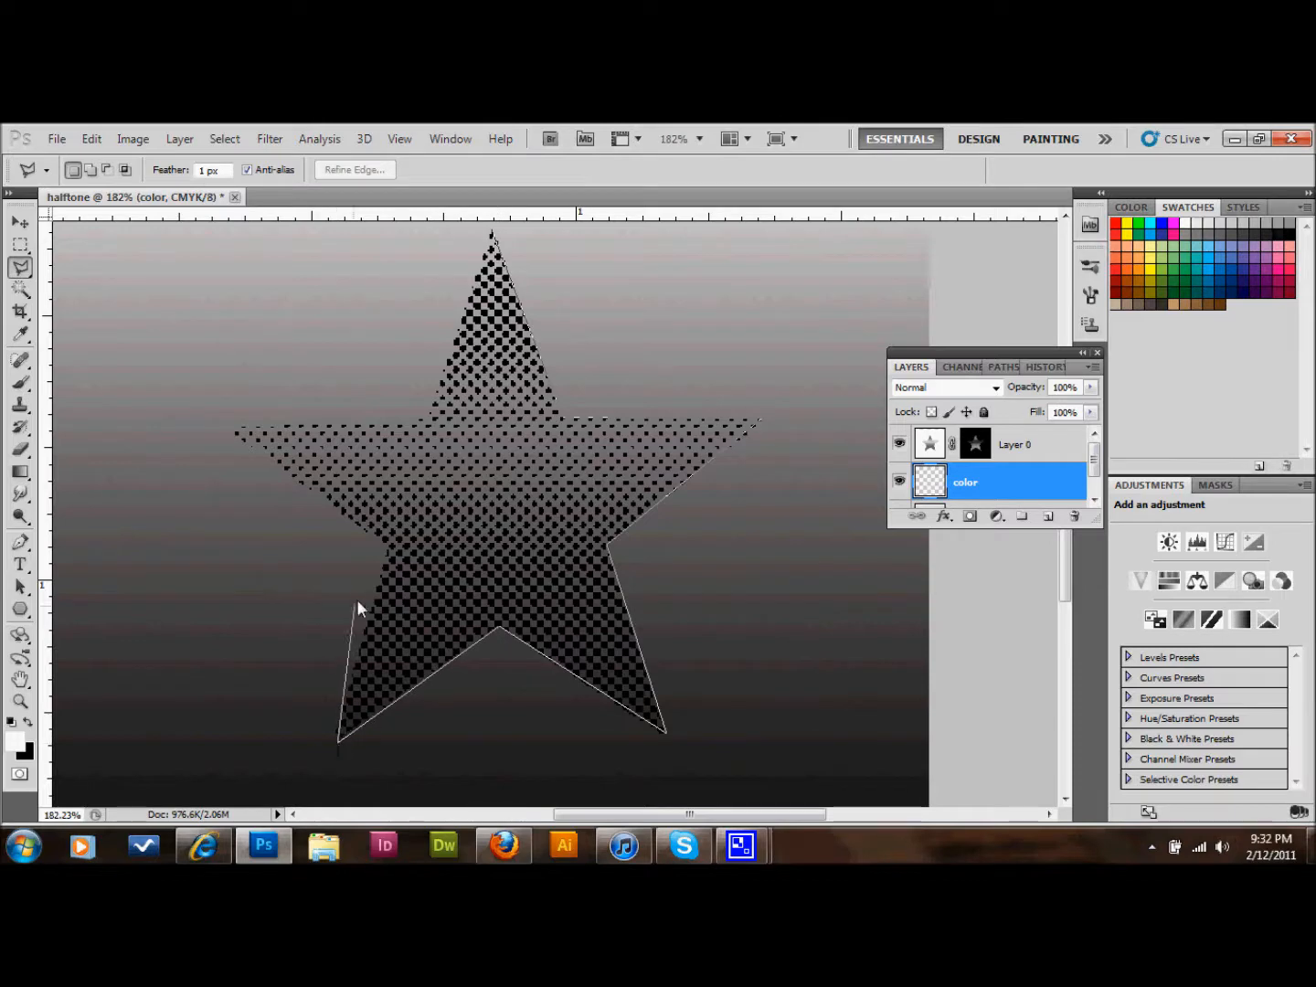
click(389, 547)
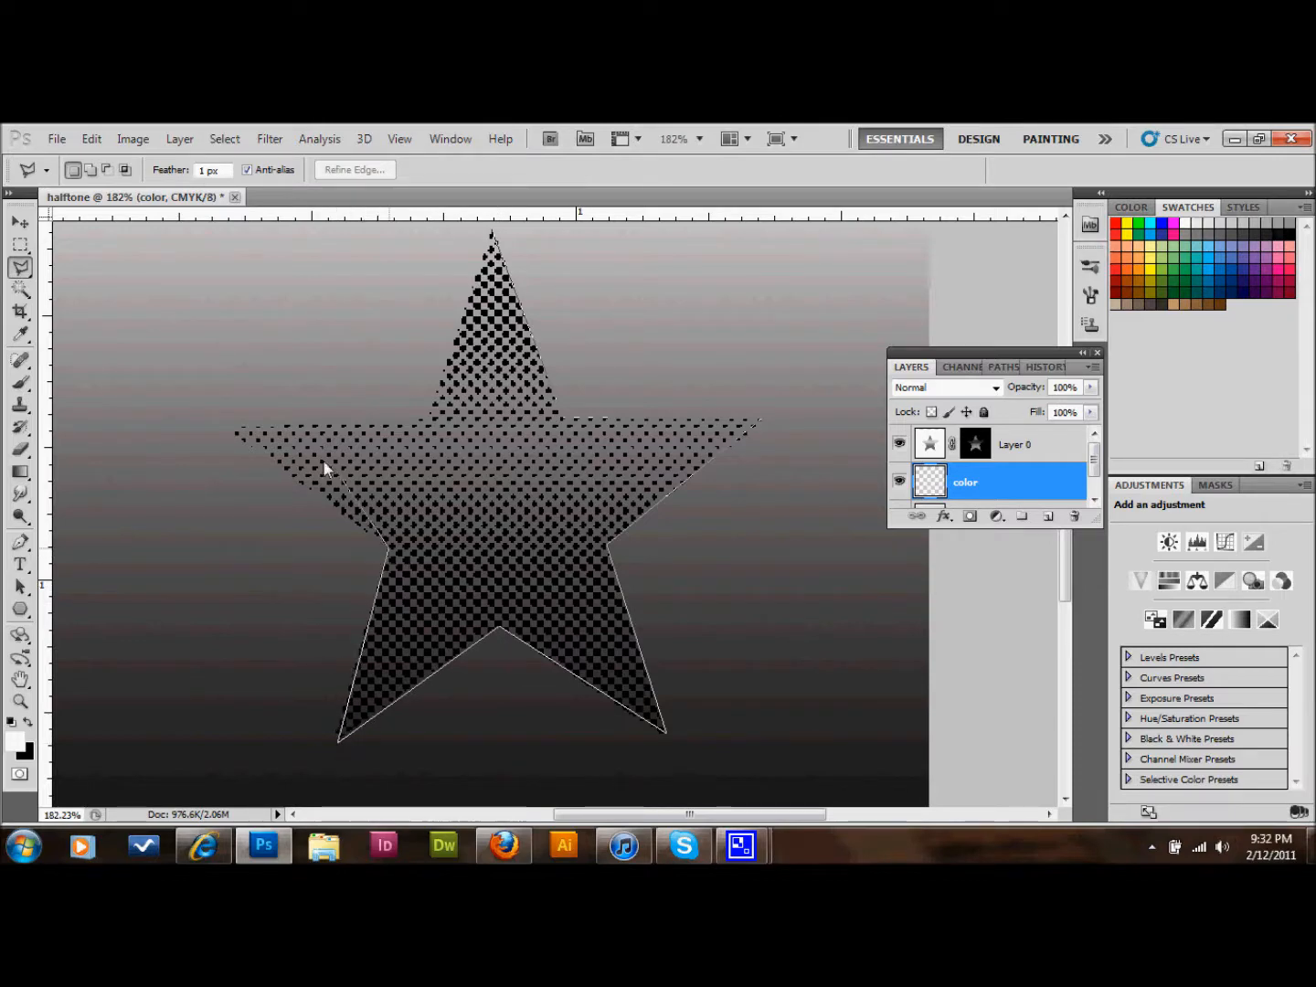
click(226, 429)
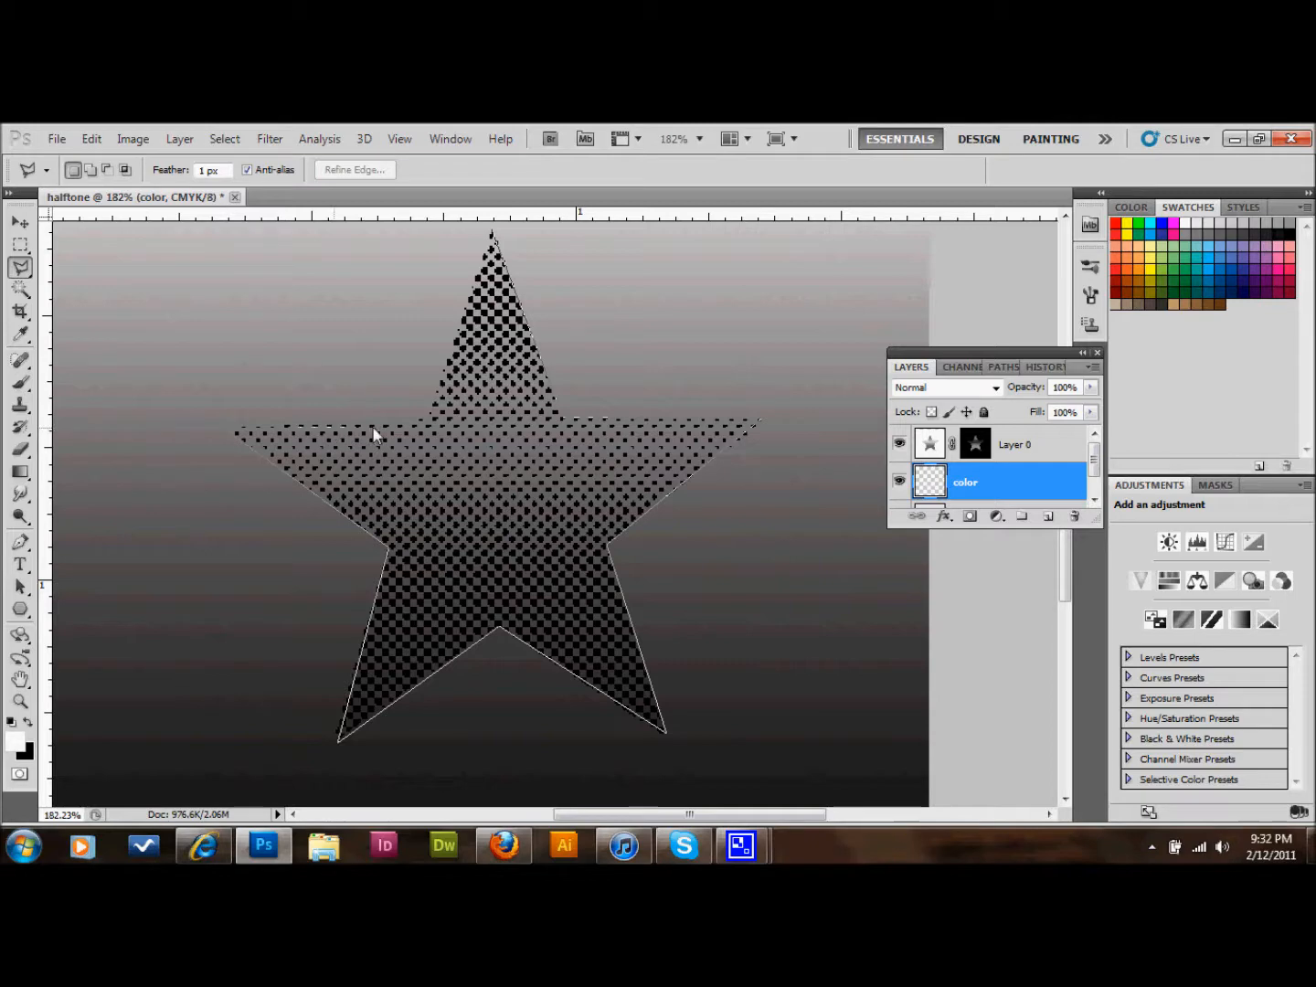
click(419, 425)
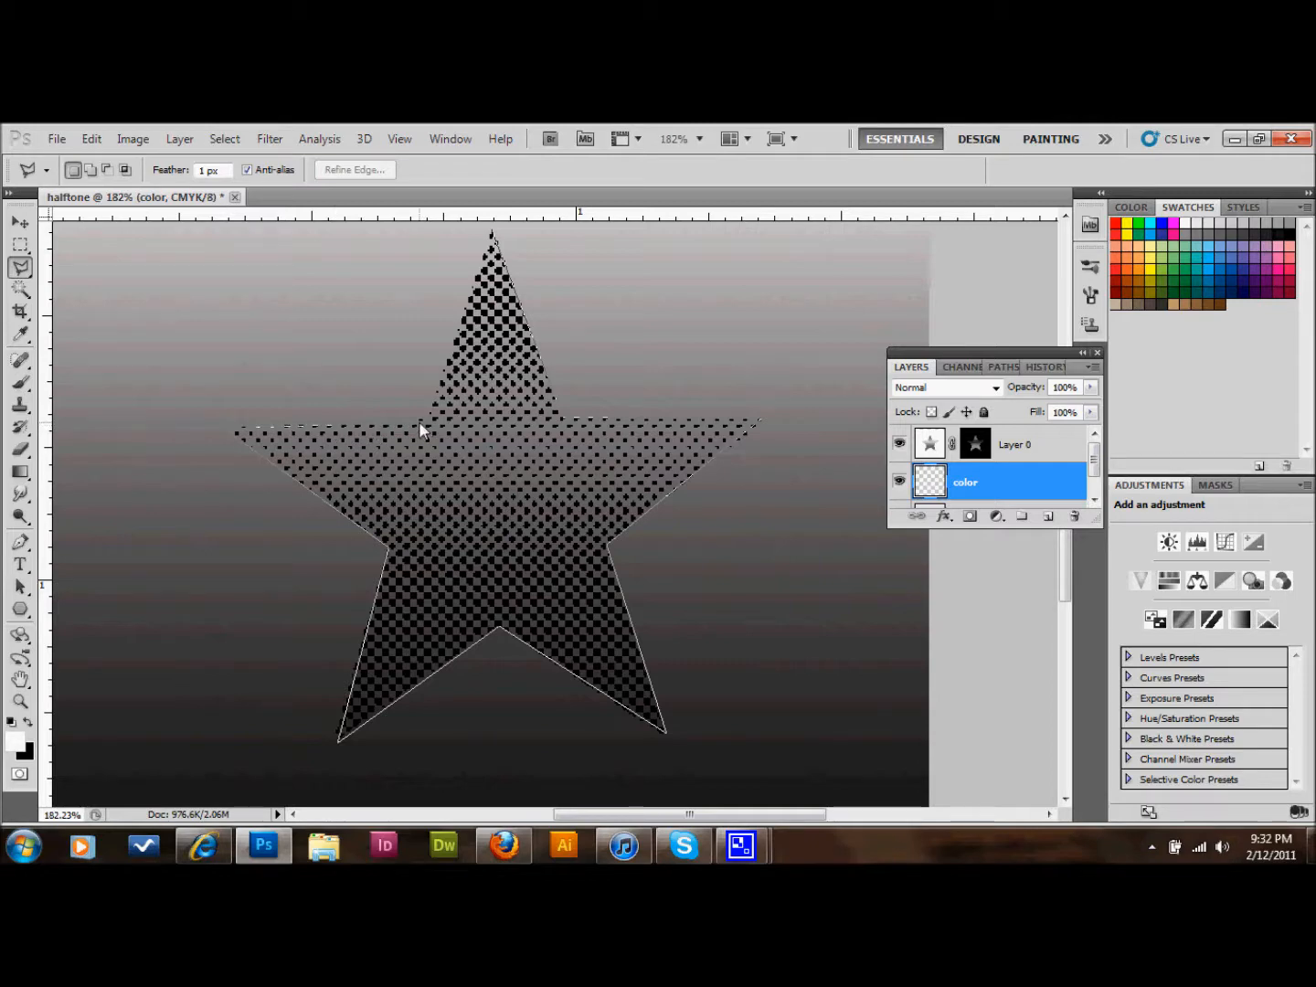
click(492, 238)
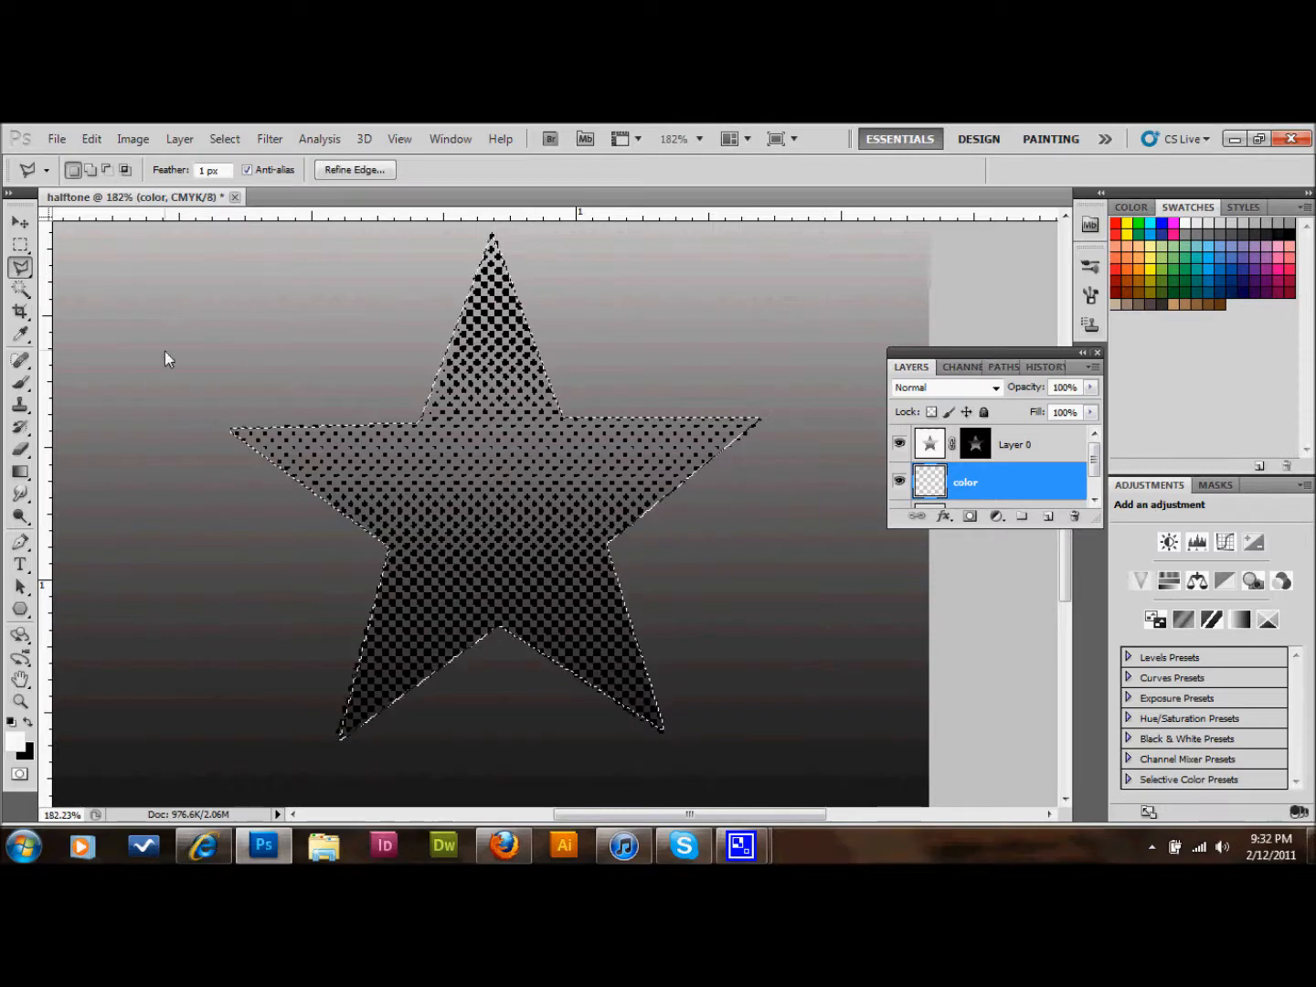
- Fill the star selection with the Orange, Yellow, Orange gradient from its upper tip down to its lower notch, and deselect it
click(21, 471)
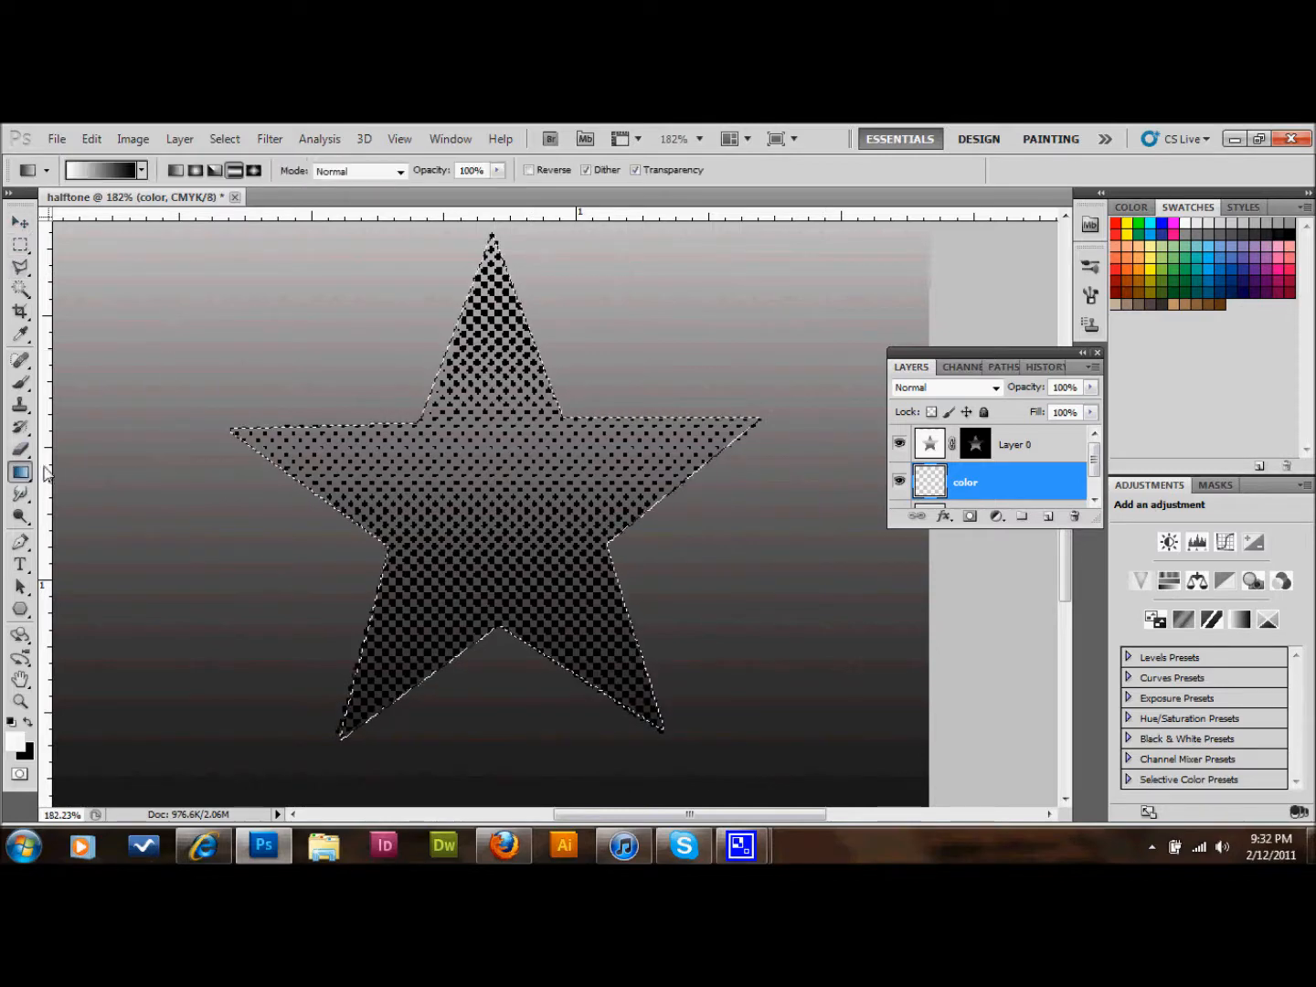
click(99, 169)
click(915, 332)
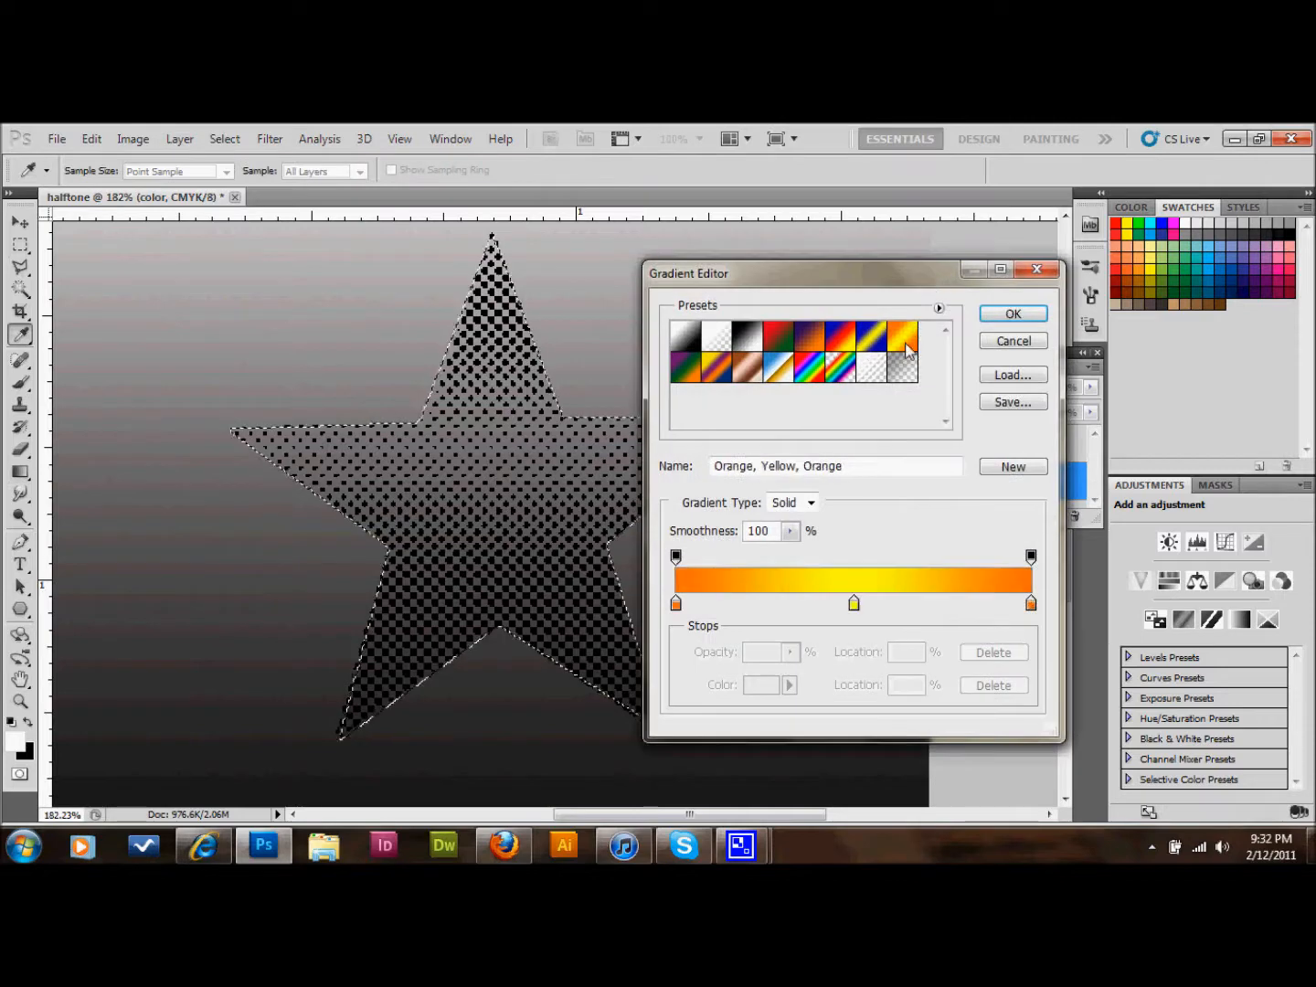
click(1016, 314)
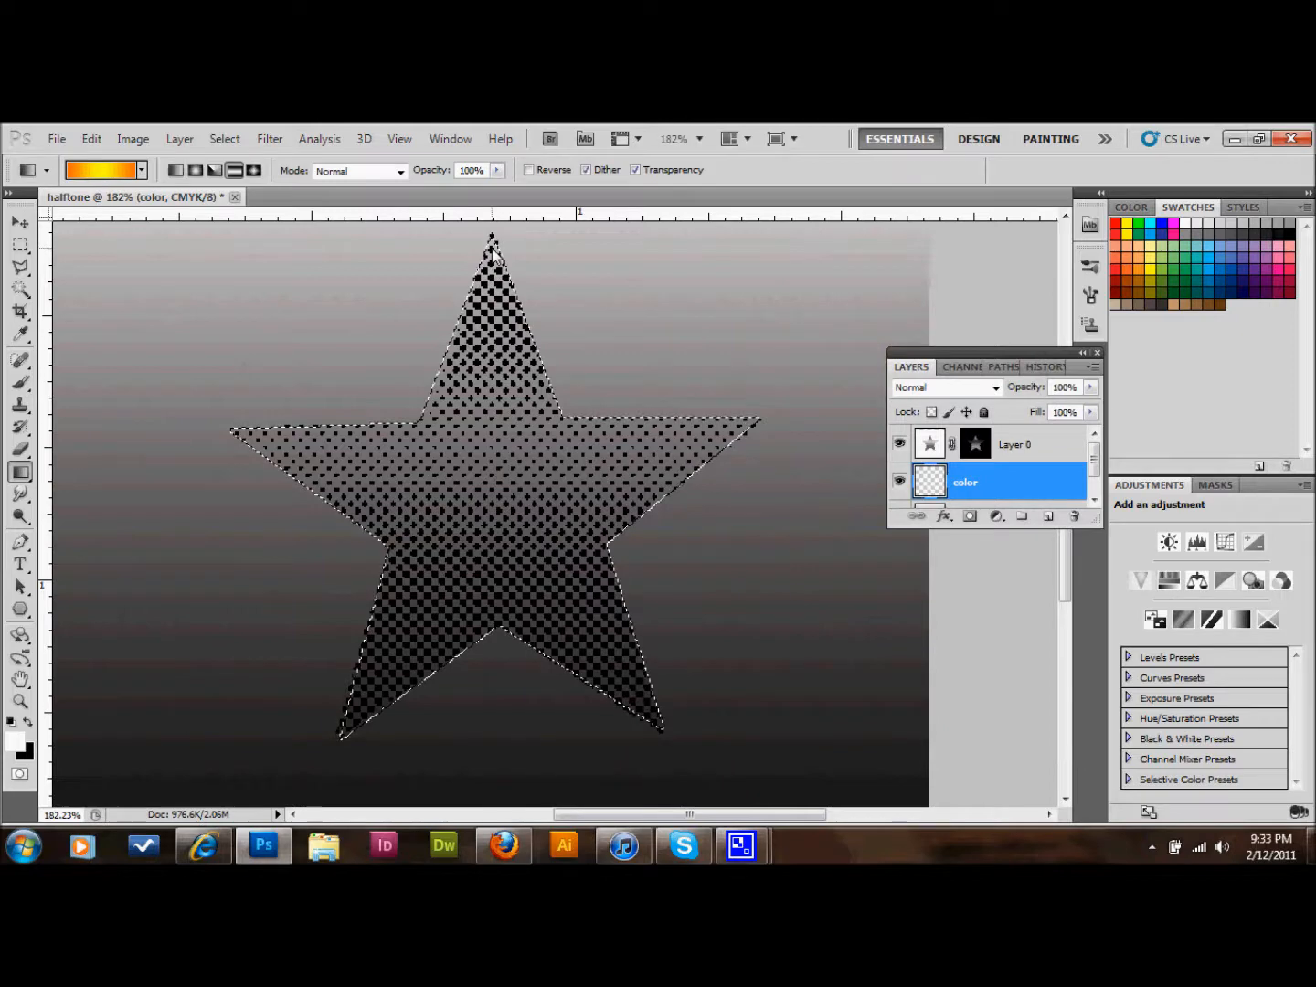
drag(491, 245, 494, 619)
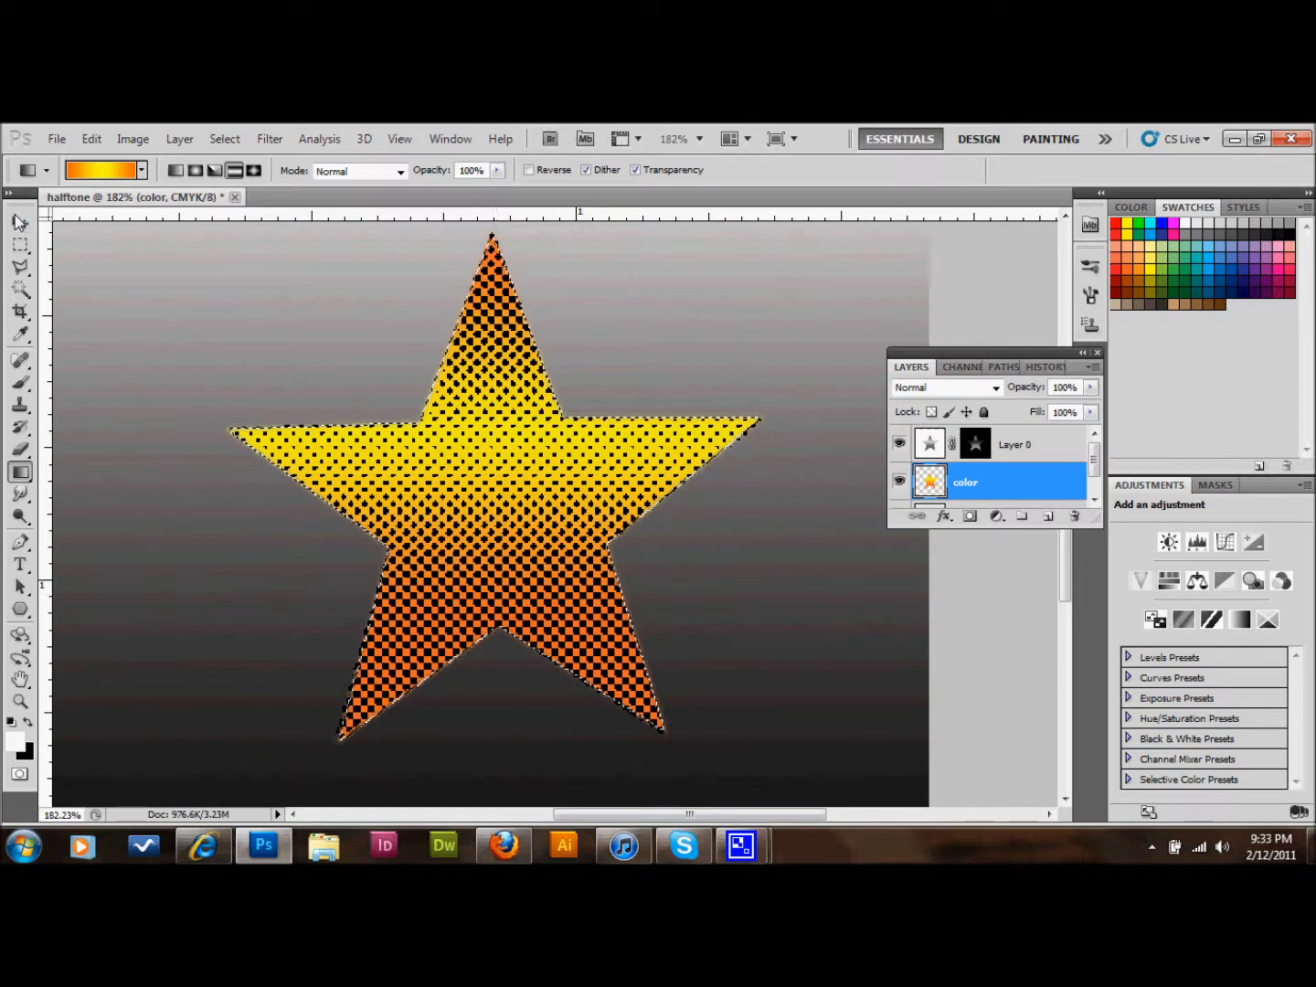
click(21, 247)
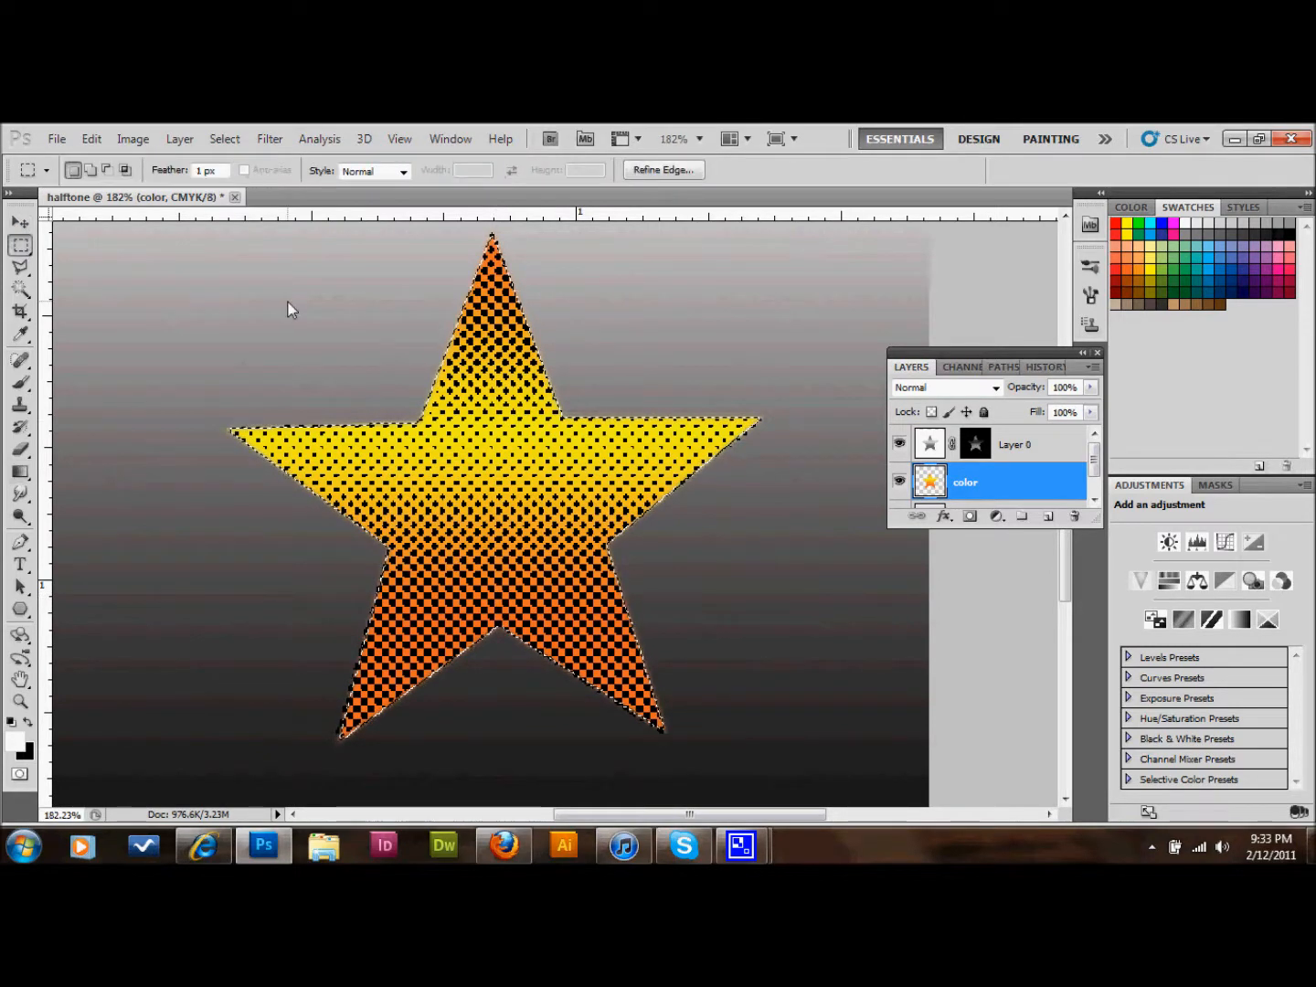
click(265, 340)
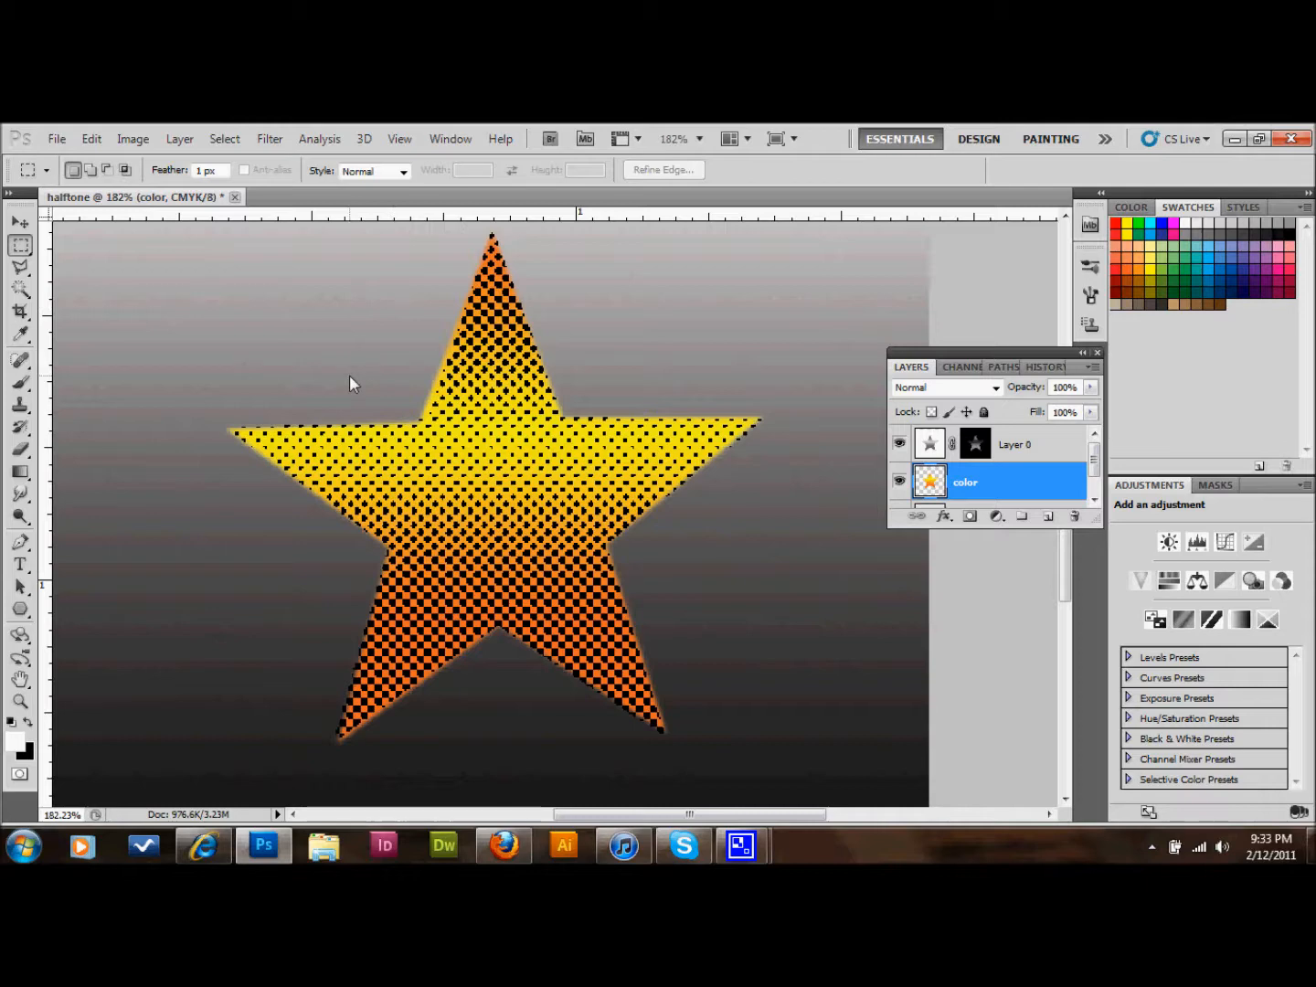
- Add an Outer Glow layer style to the color layer and set the glow color to near-white fefefe
key(ctrl+1)
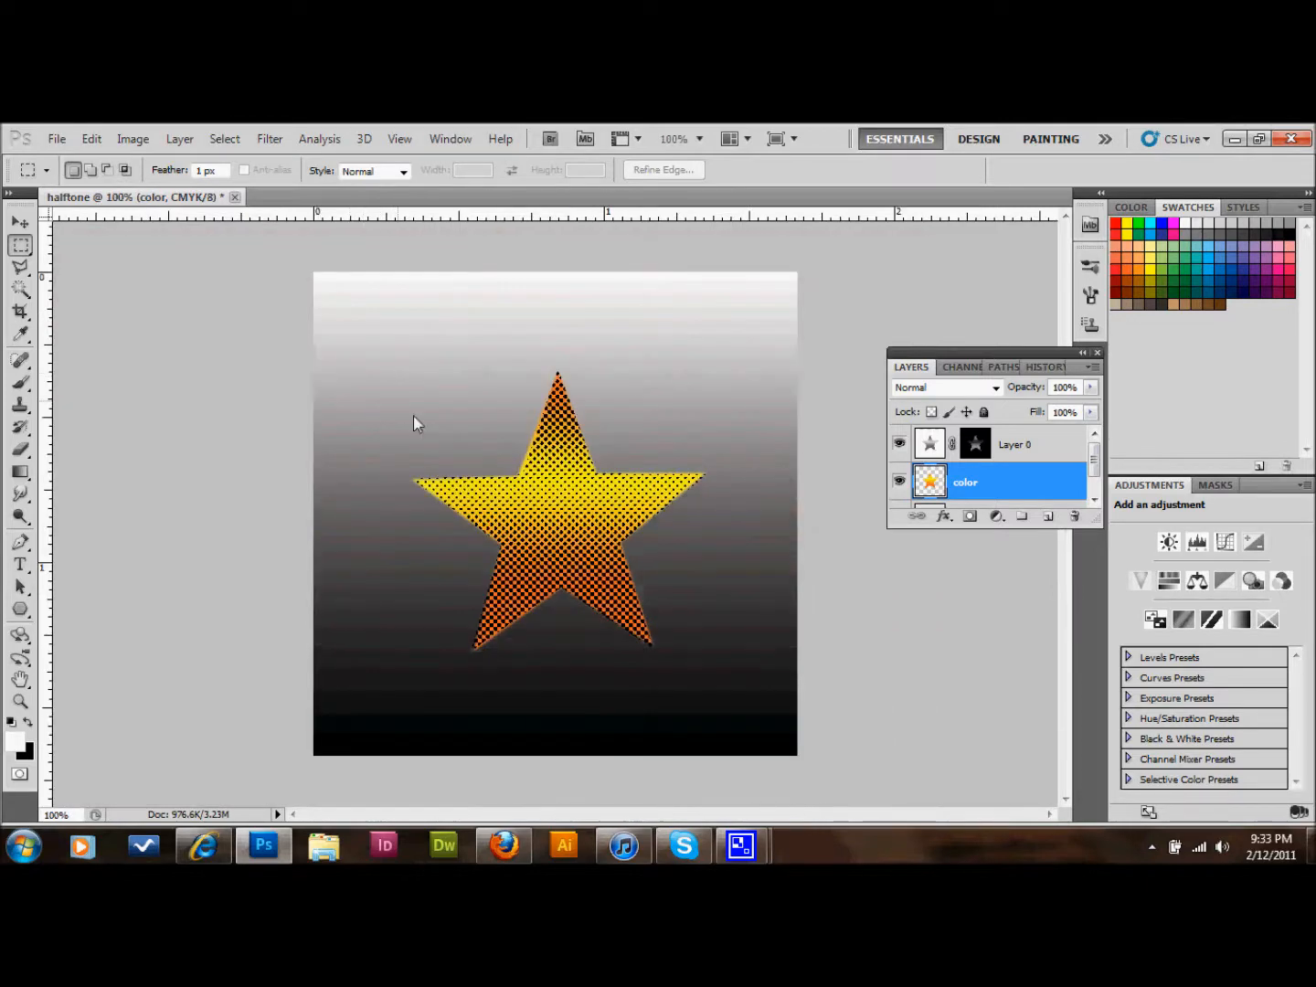
double_click(1033, 483)
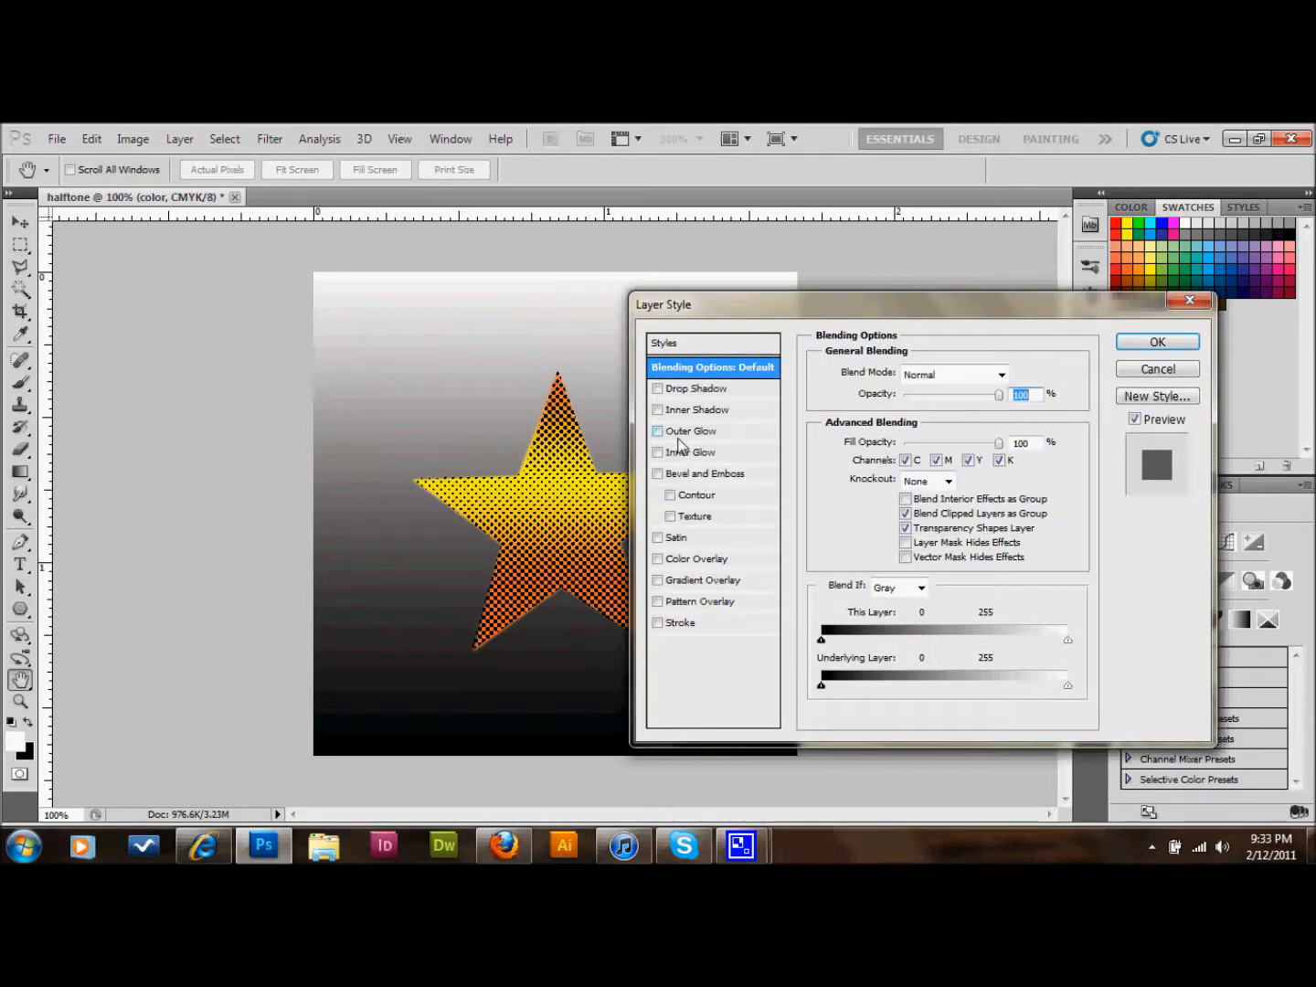
drag(1120, 306, 656, 298)
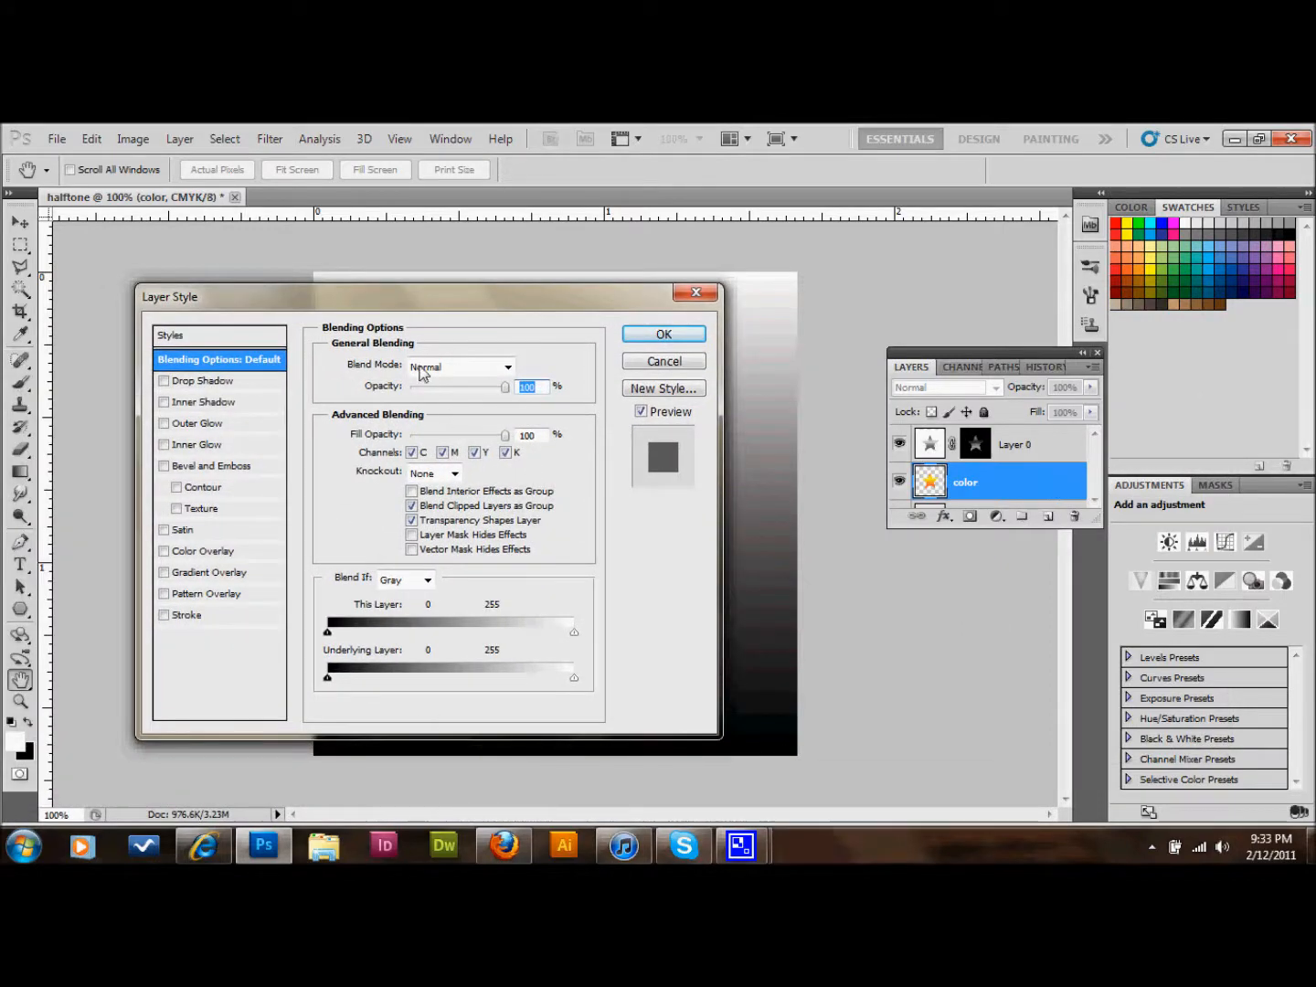
drag(383, 308, 455, 277)
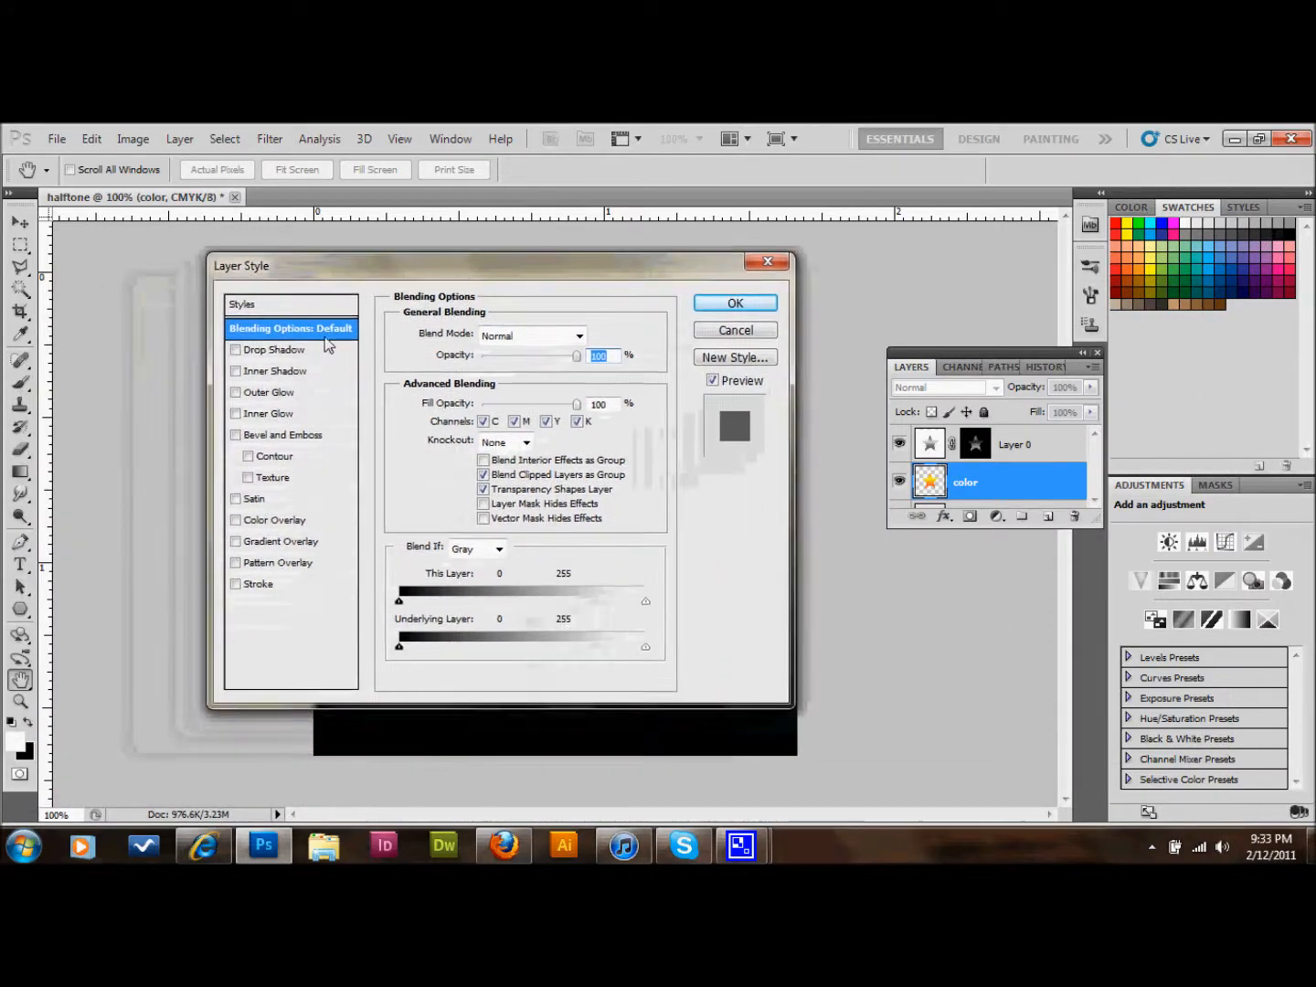
click(234, 392)
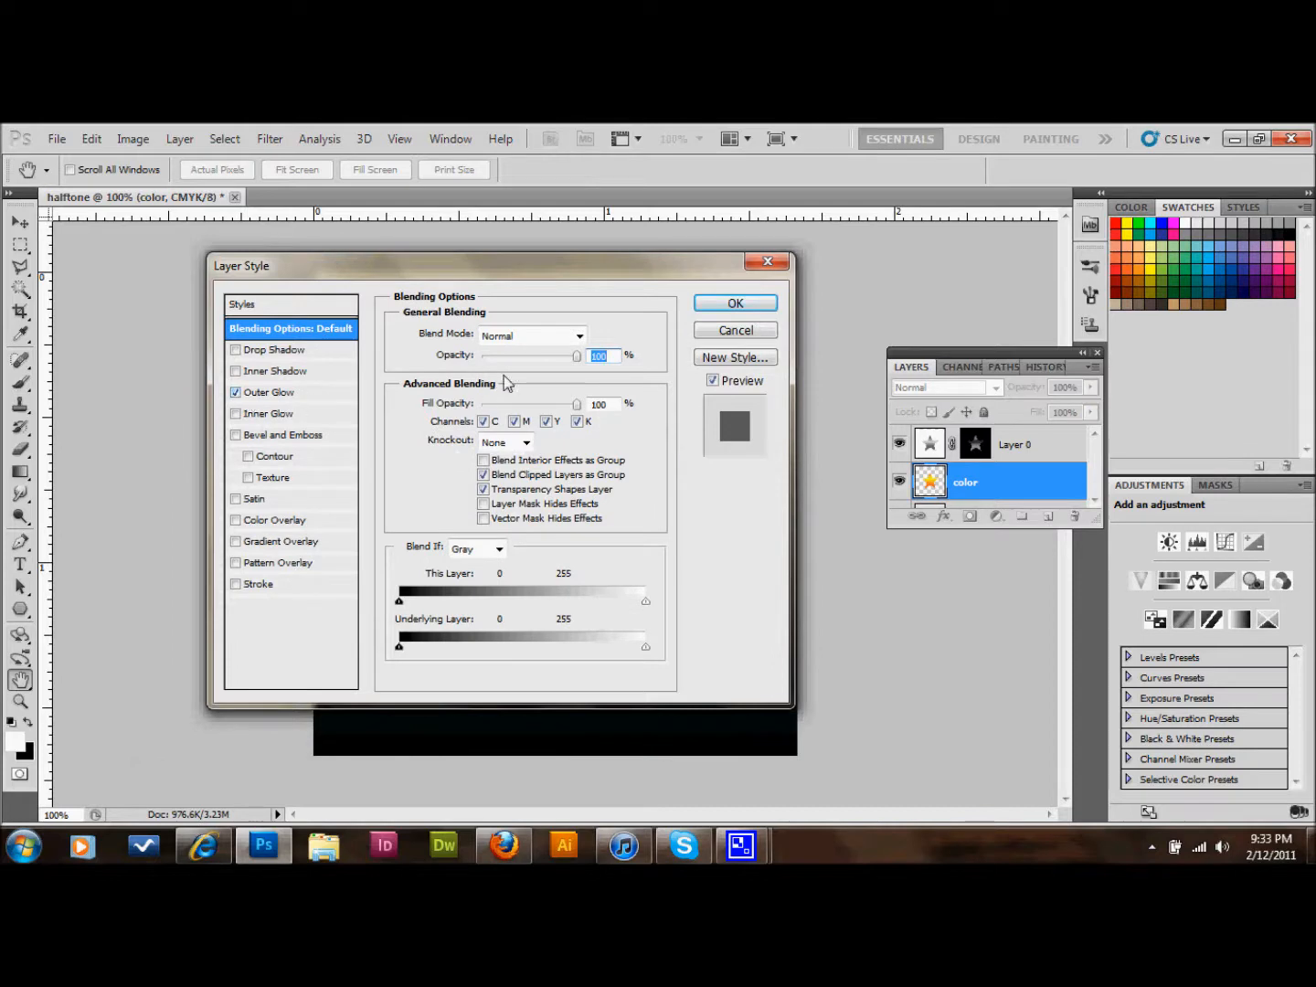
click(337, 394)
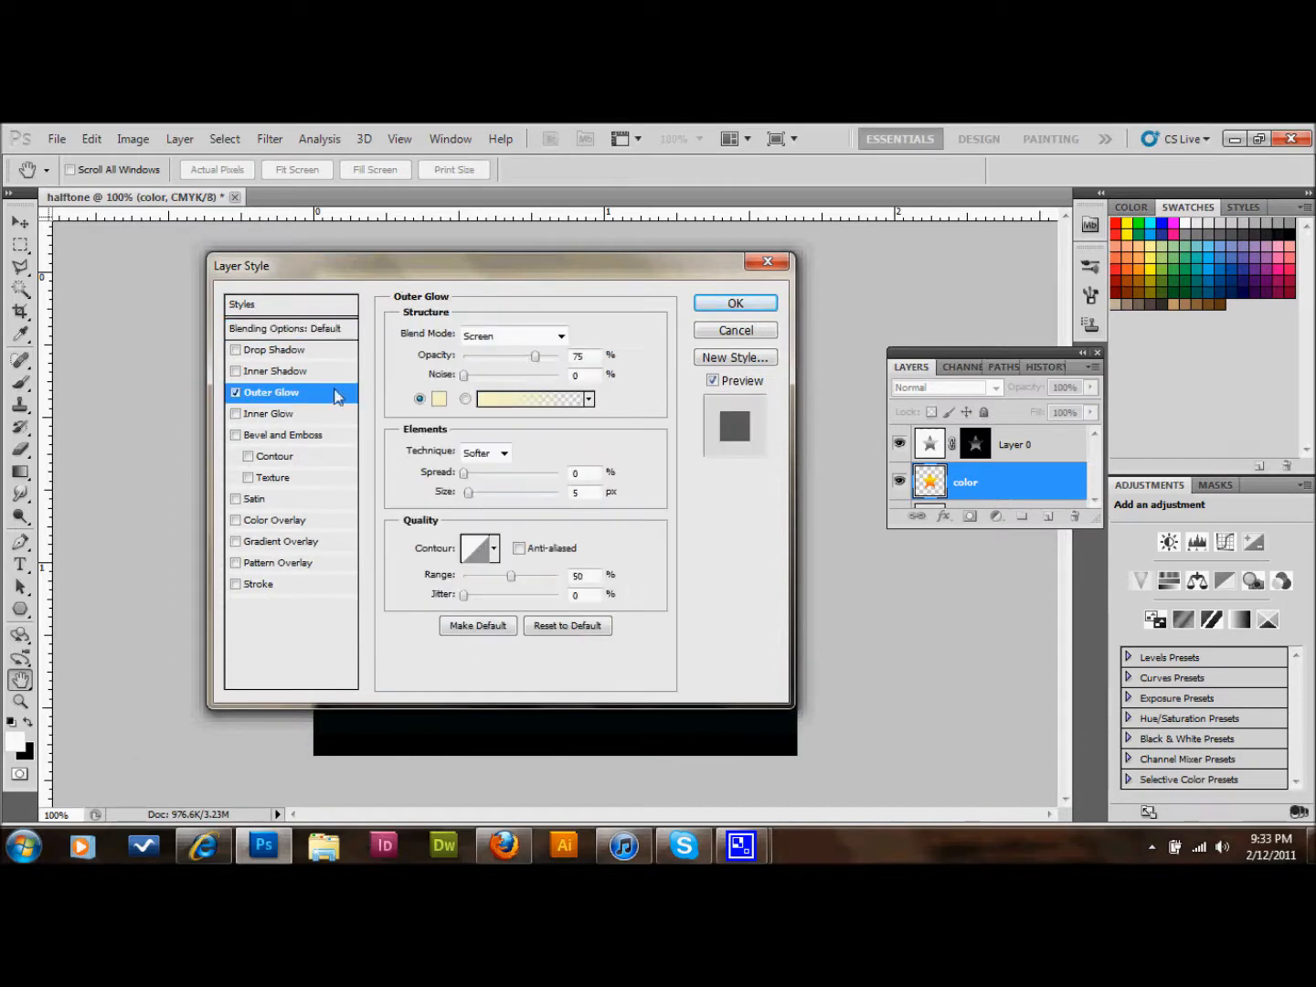
click(440, 398)
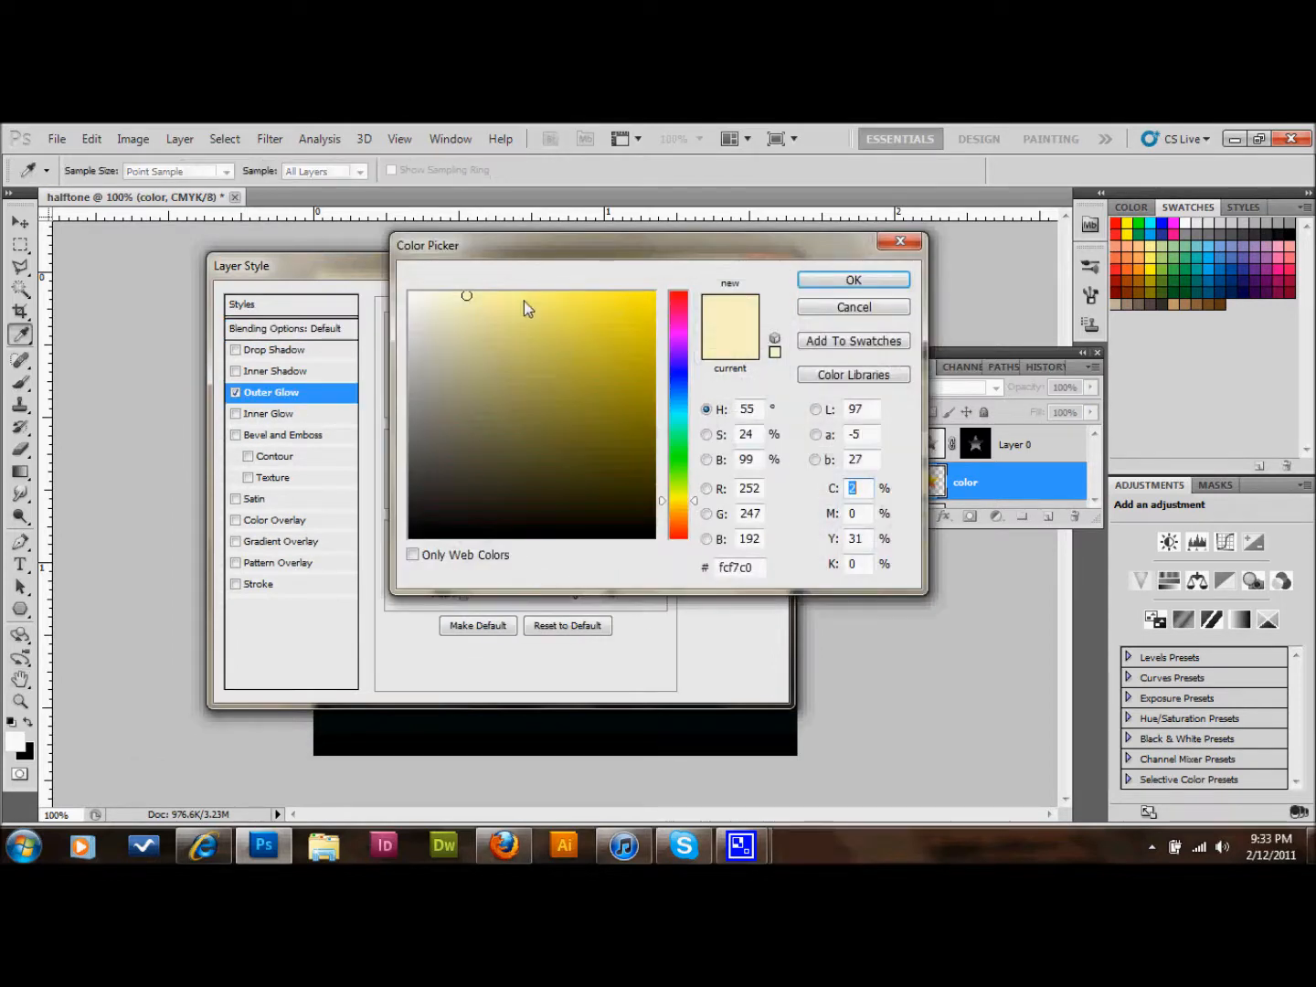
click(409, 292)
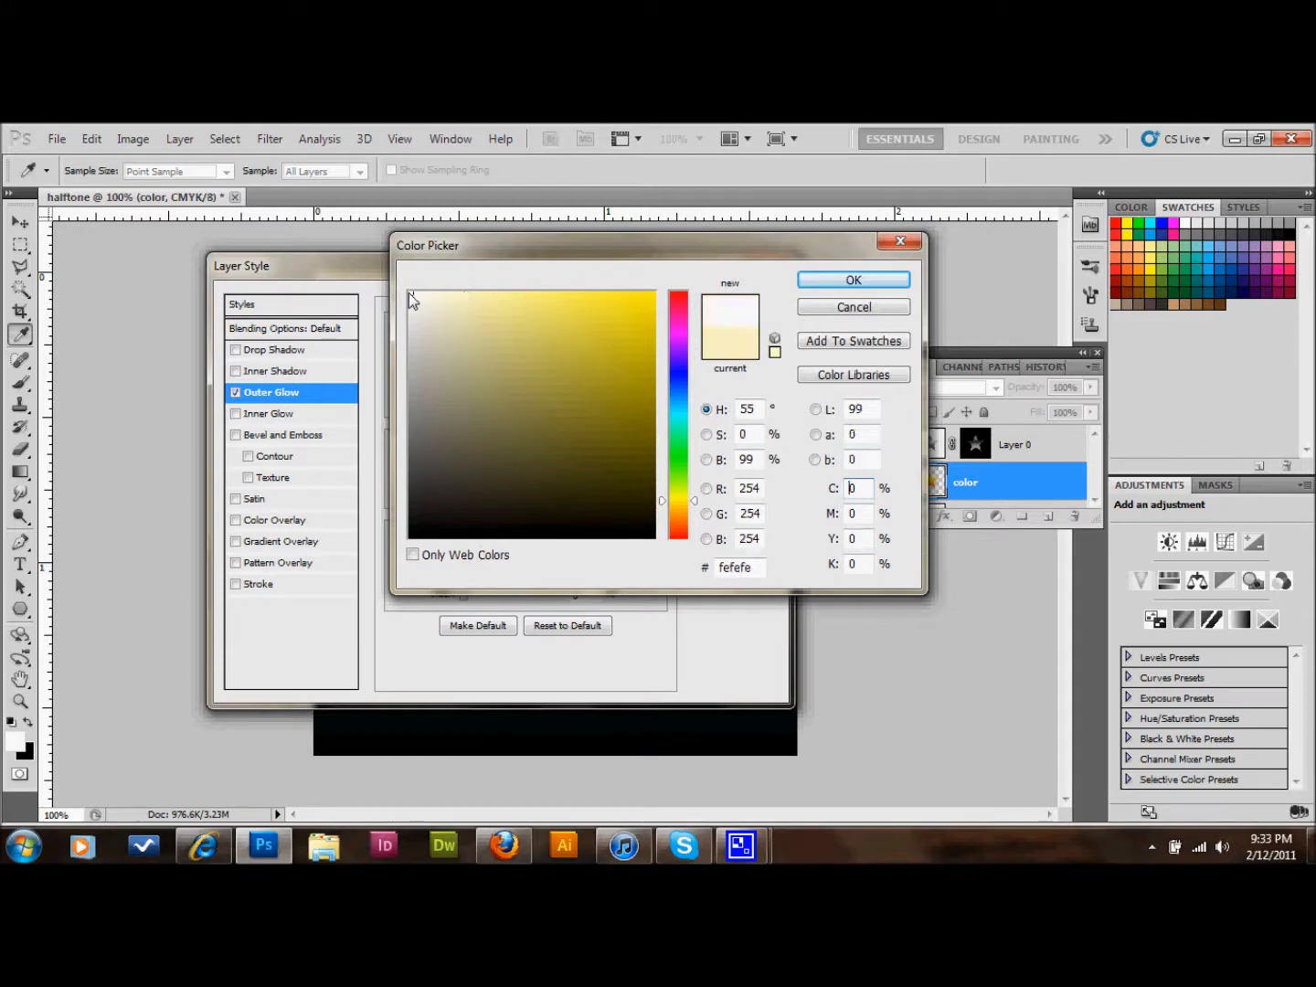
click(854, 283)
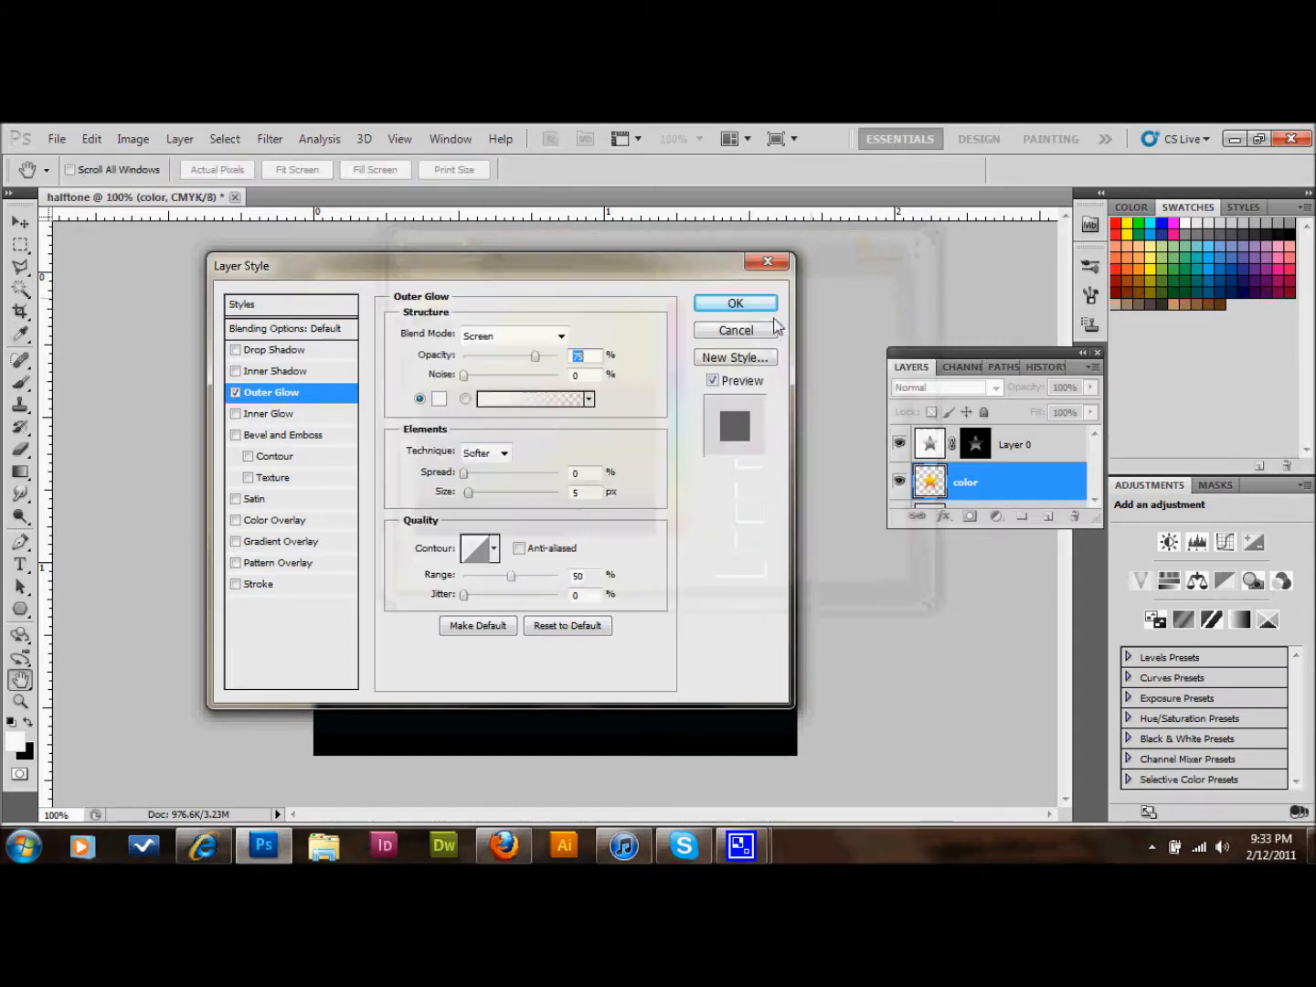
- Set the color layer's Outer Glow to 50% opacity and 21 px size, and apply the layer style
drag(559, 279, 999, 250)
drag(984, 467, 990, 468)
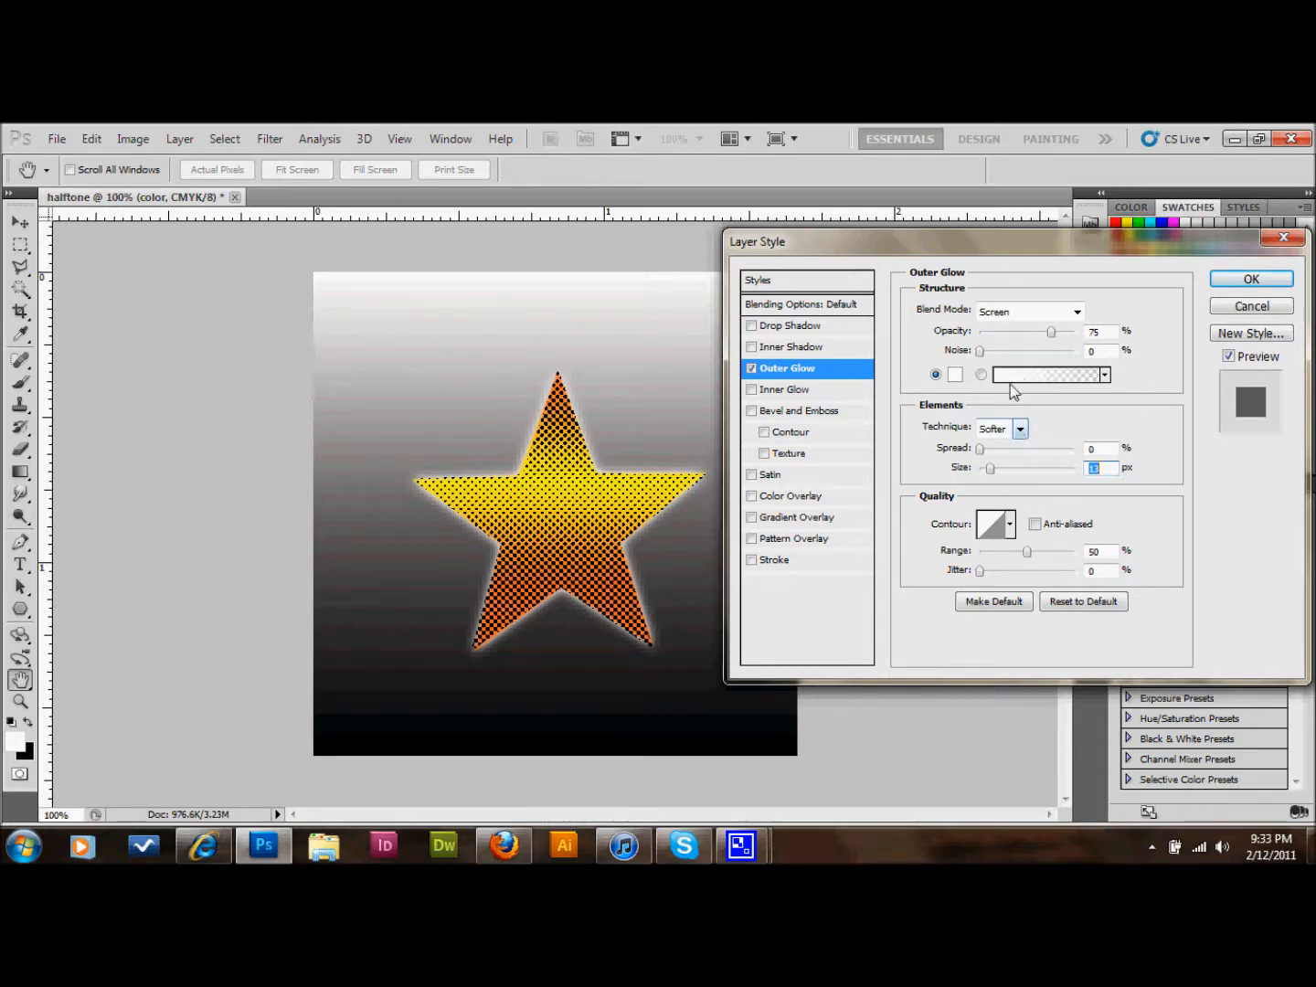
click(1101, 335)
double_click(1096, 334)
text(50)
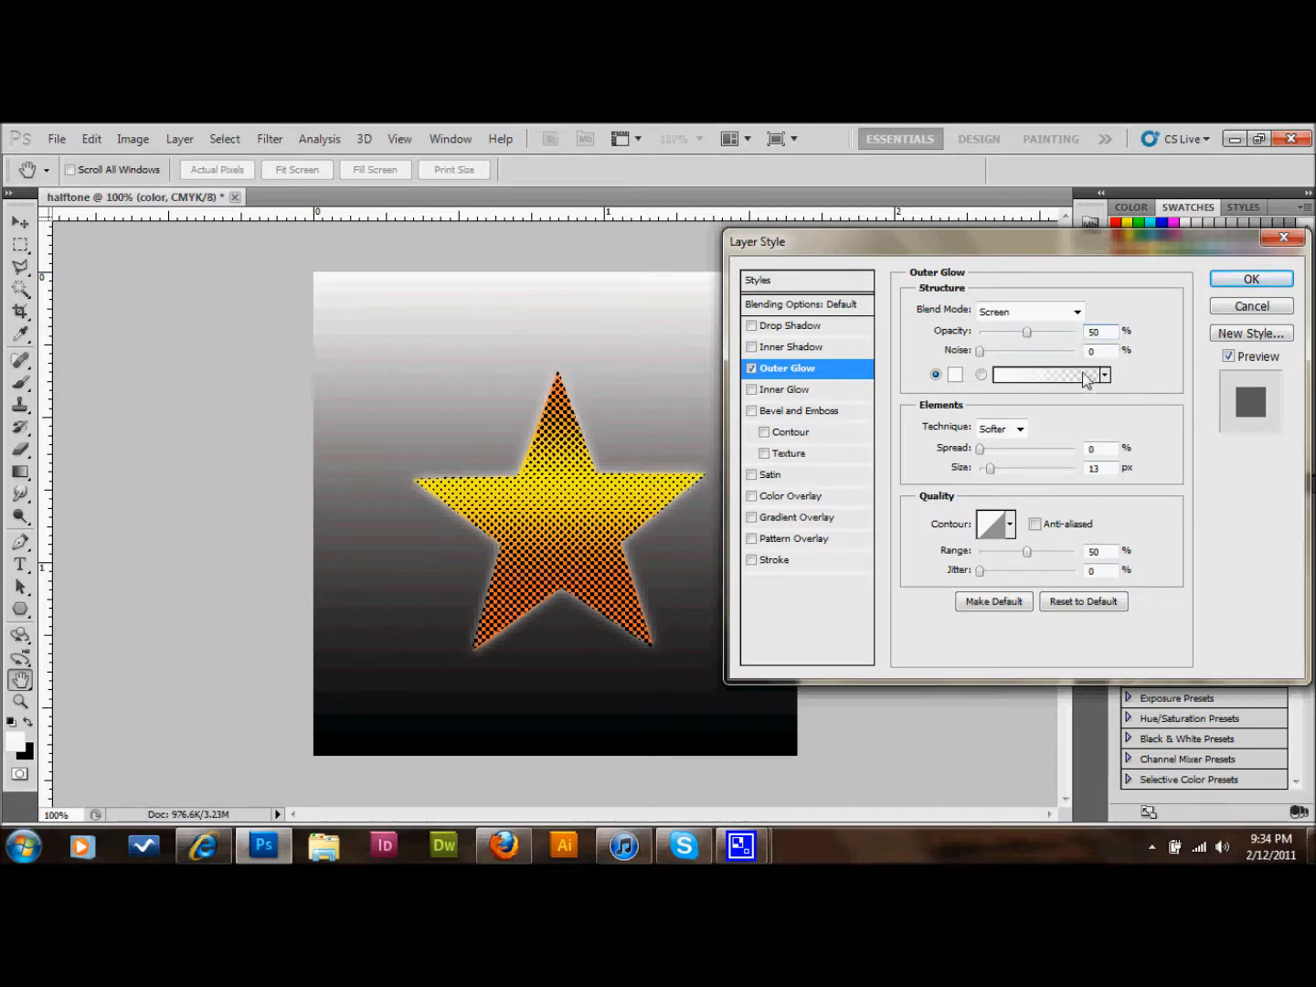
drag(988, 470, 993, 472)
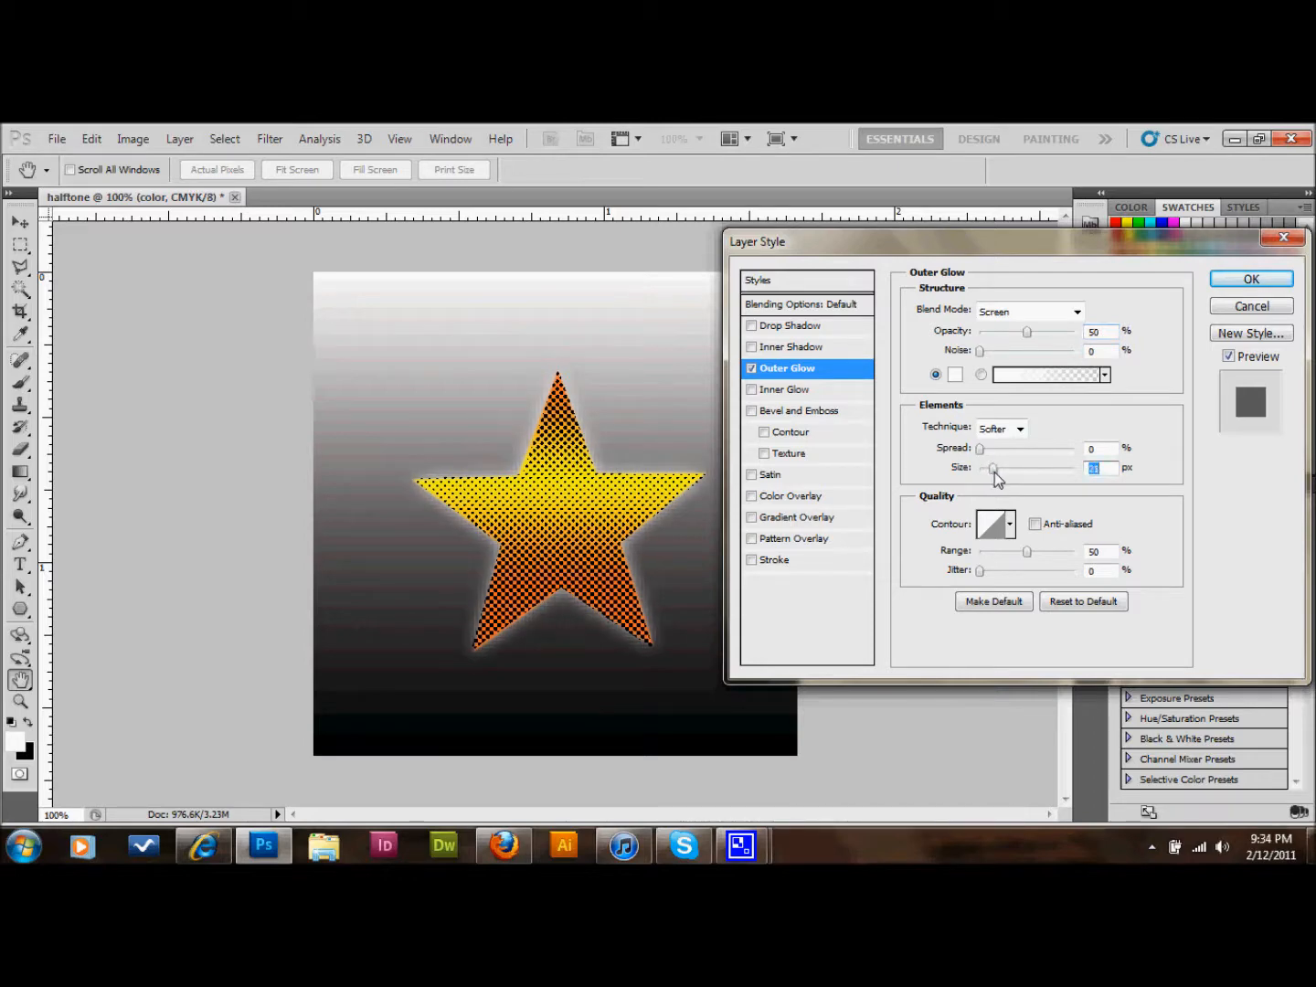
click(1246, 281)
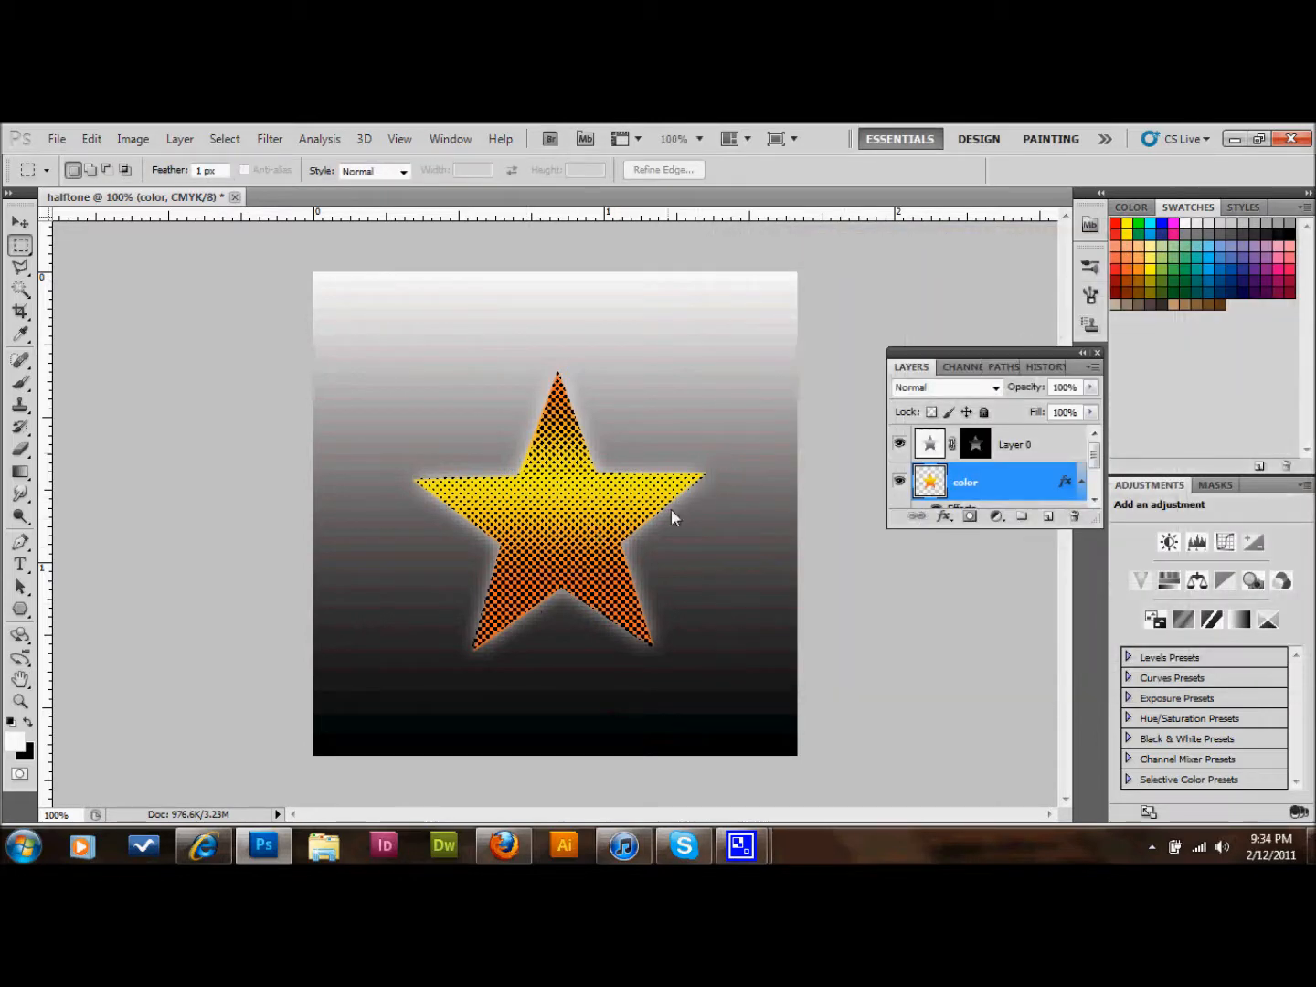
- Add the white text "BRANDED" in a text box across the lower part of the star, in Rockwell Regular 18 pt
click(23, 566)
drag(356, 604, 751, 708)
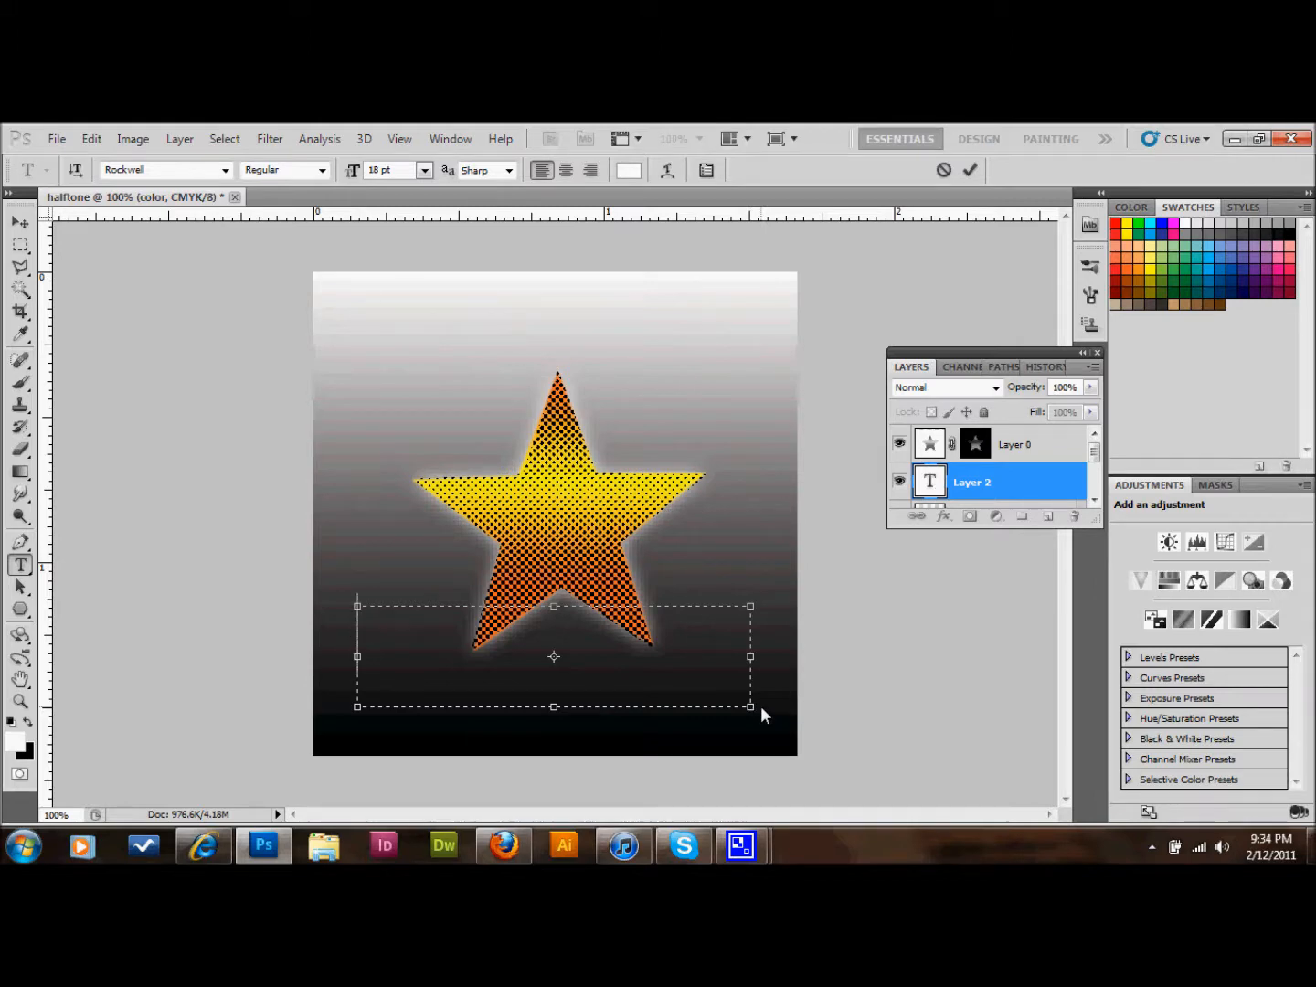
text(B)
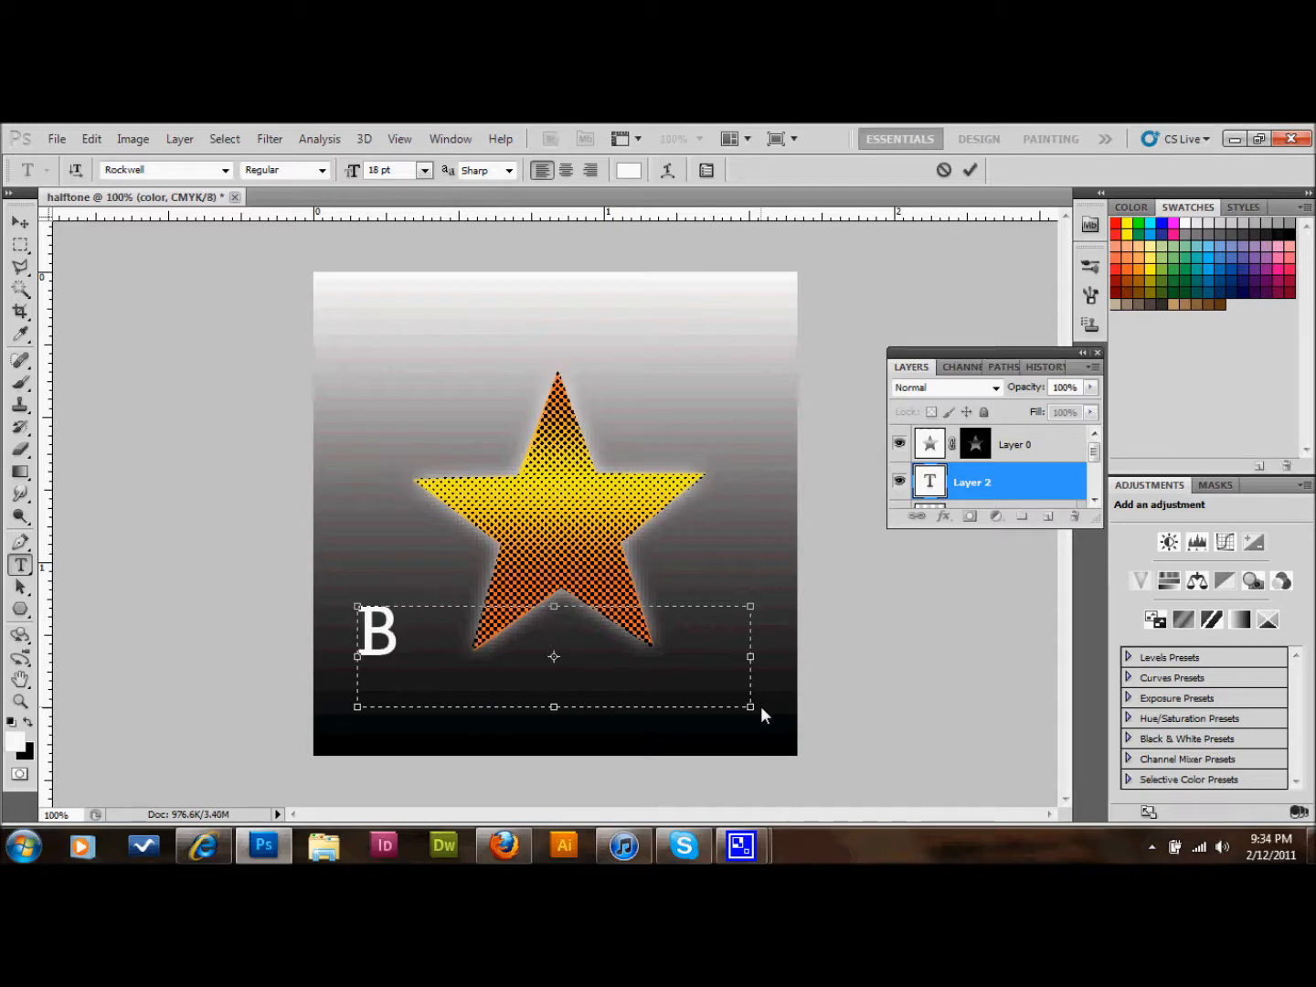
text(RANDED)
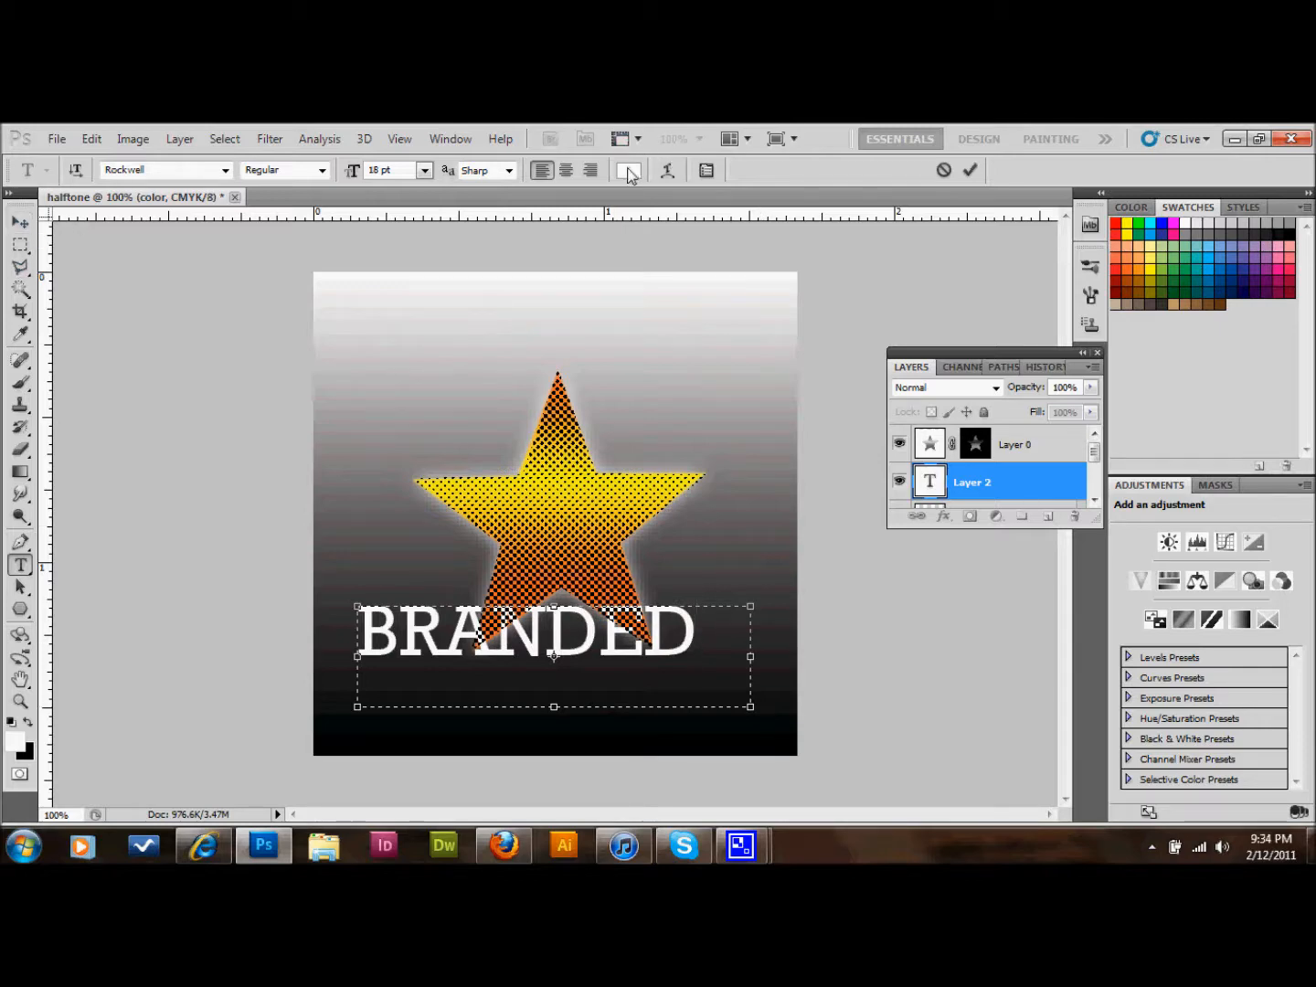
- Center the BRANDED text horizontally over the star's lower points and move its layer above Layer 0
click(18, 227)
drag(618, 660, 649, 648)
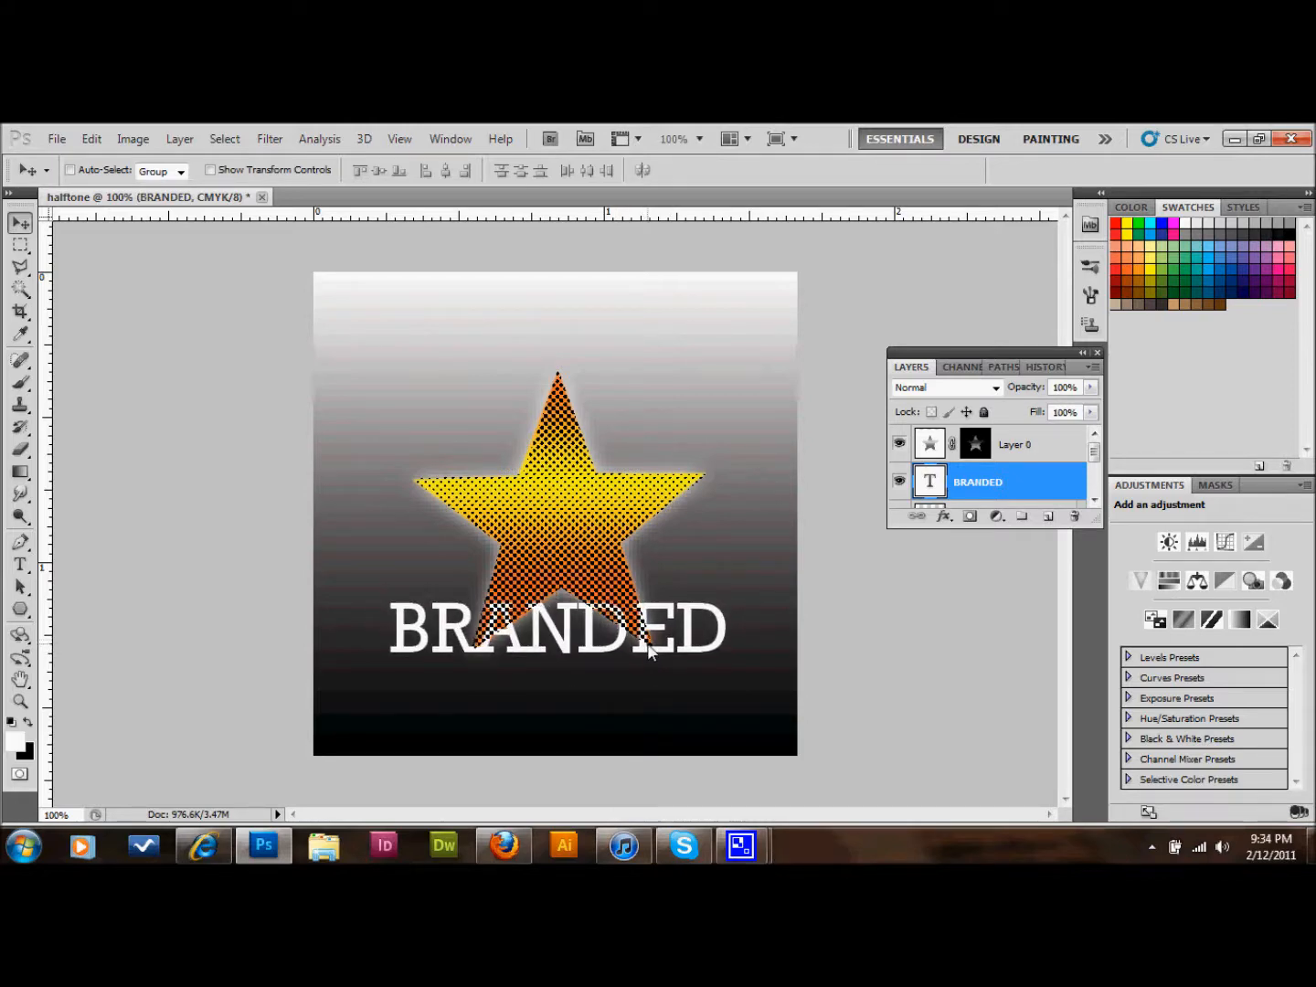
drag(1042, 489, 1036, 437)
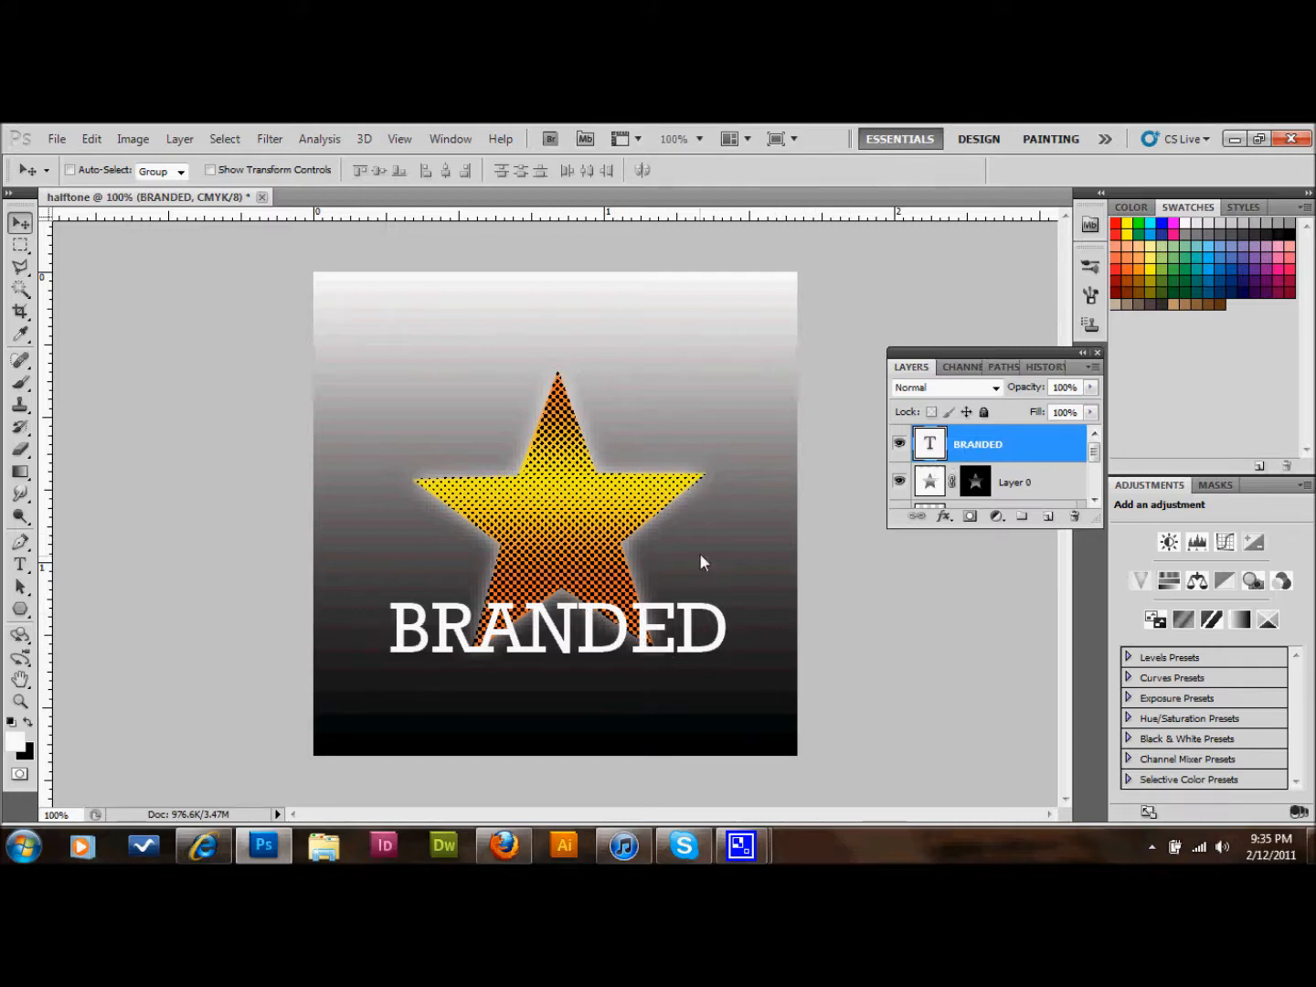
- Give the BRANDED layer a red Color Overlay and a Drop Shadow with distance 0 px, spread 3% and size 21 px
double_click(1034, 440)
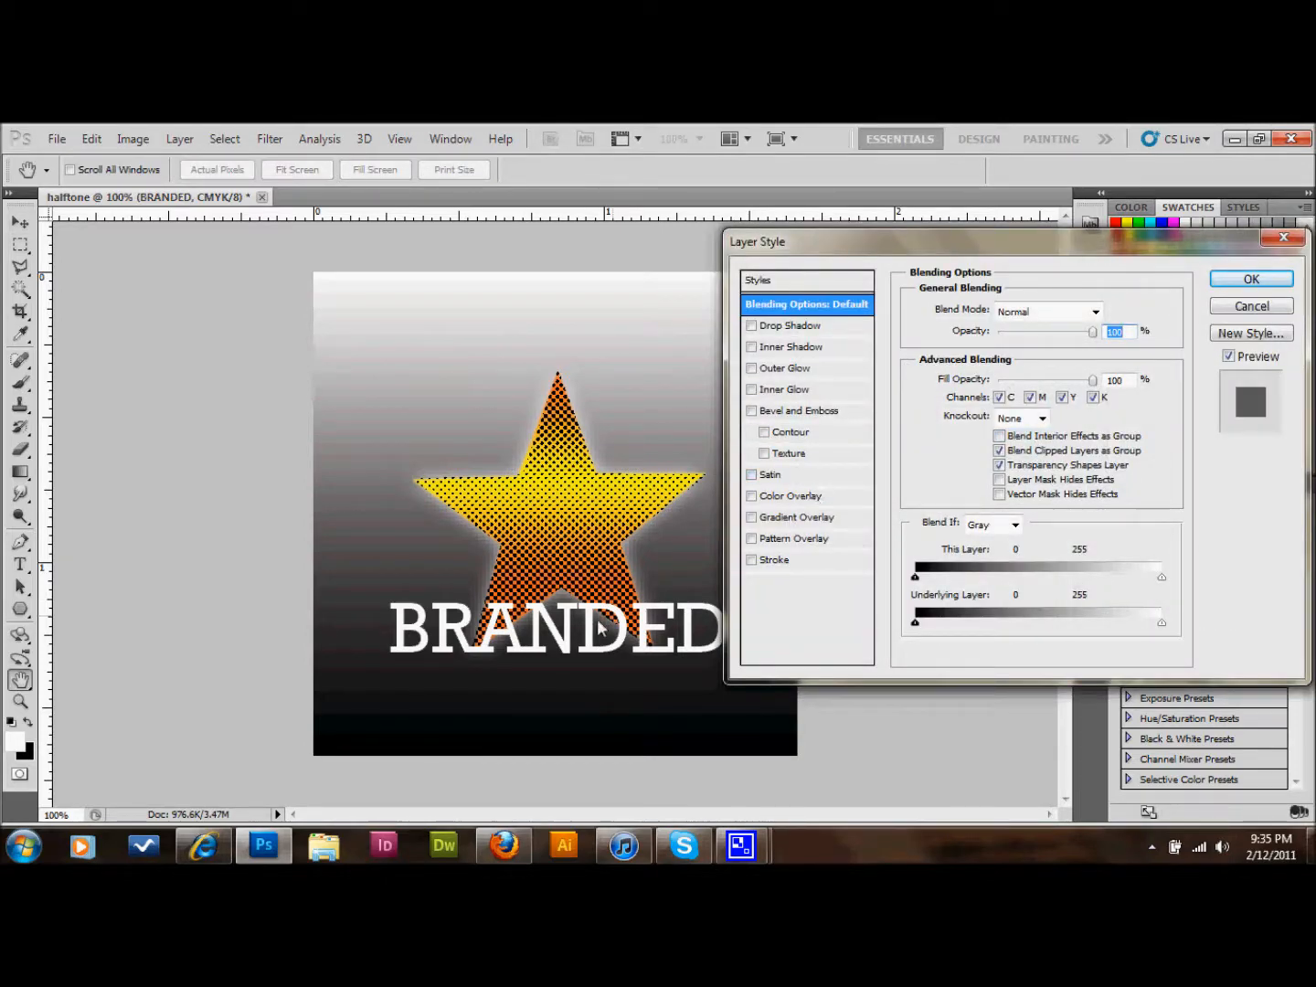
click(811, 498)
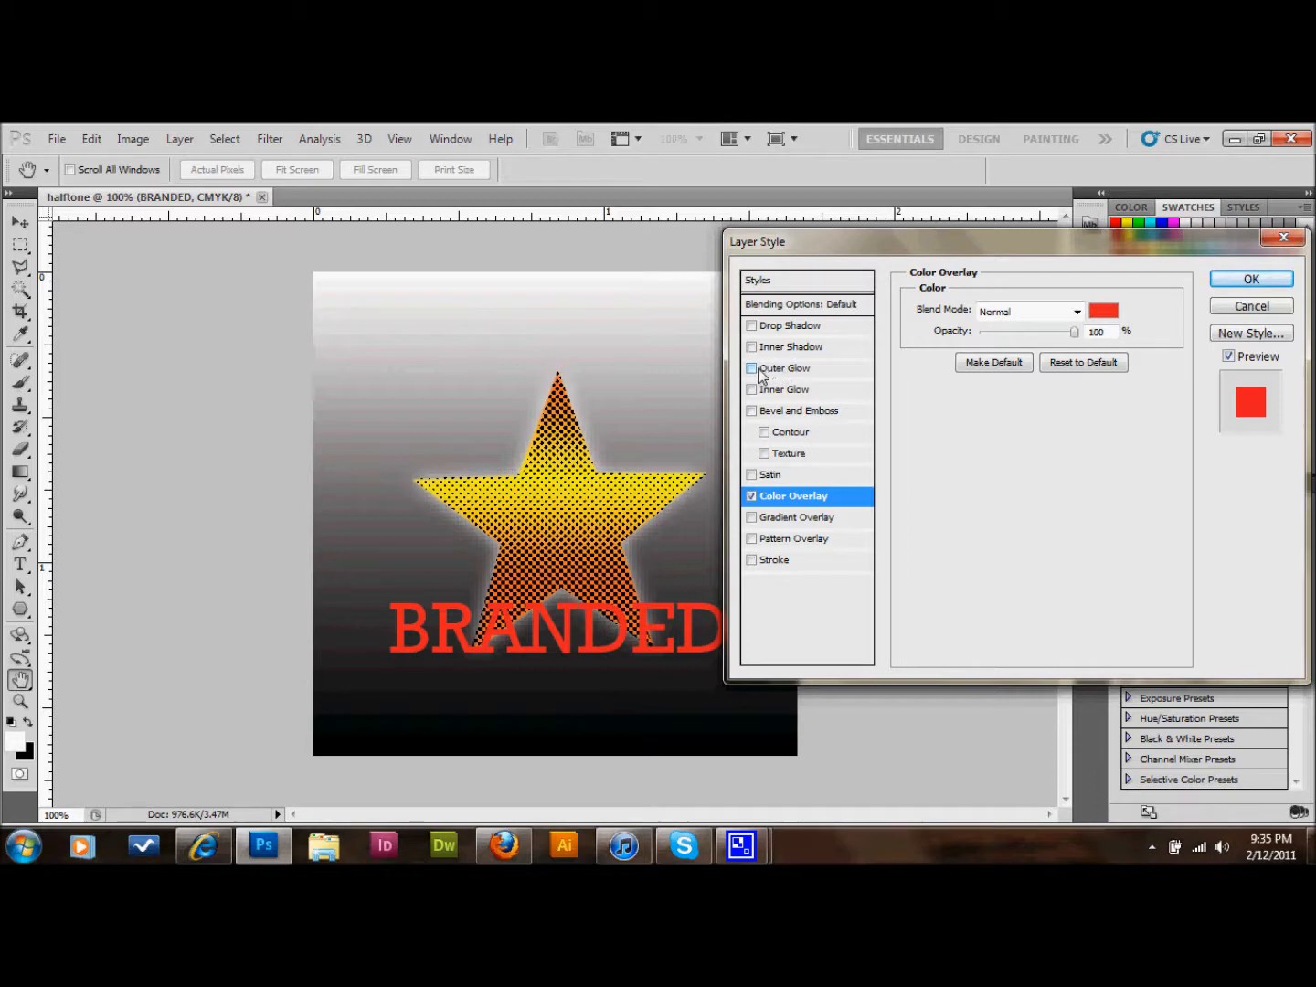
click(752, 326)
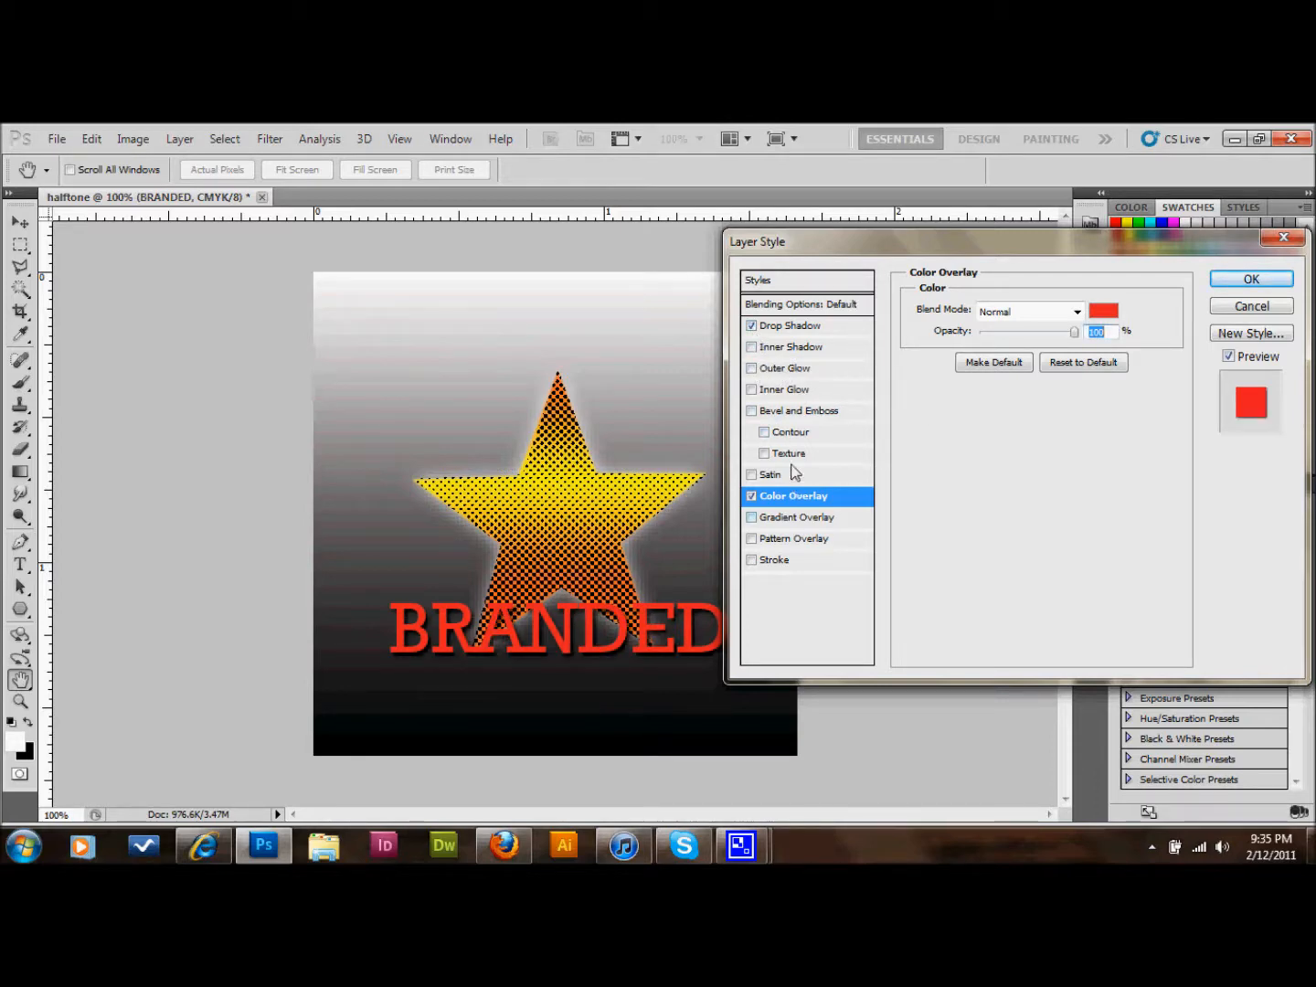
click(805, 326)
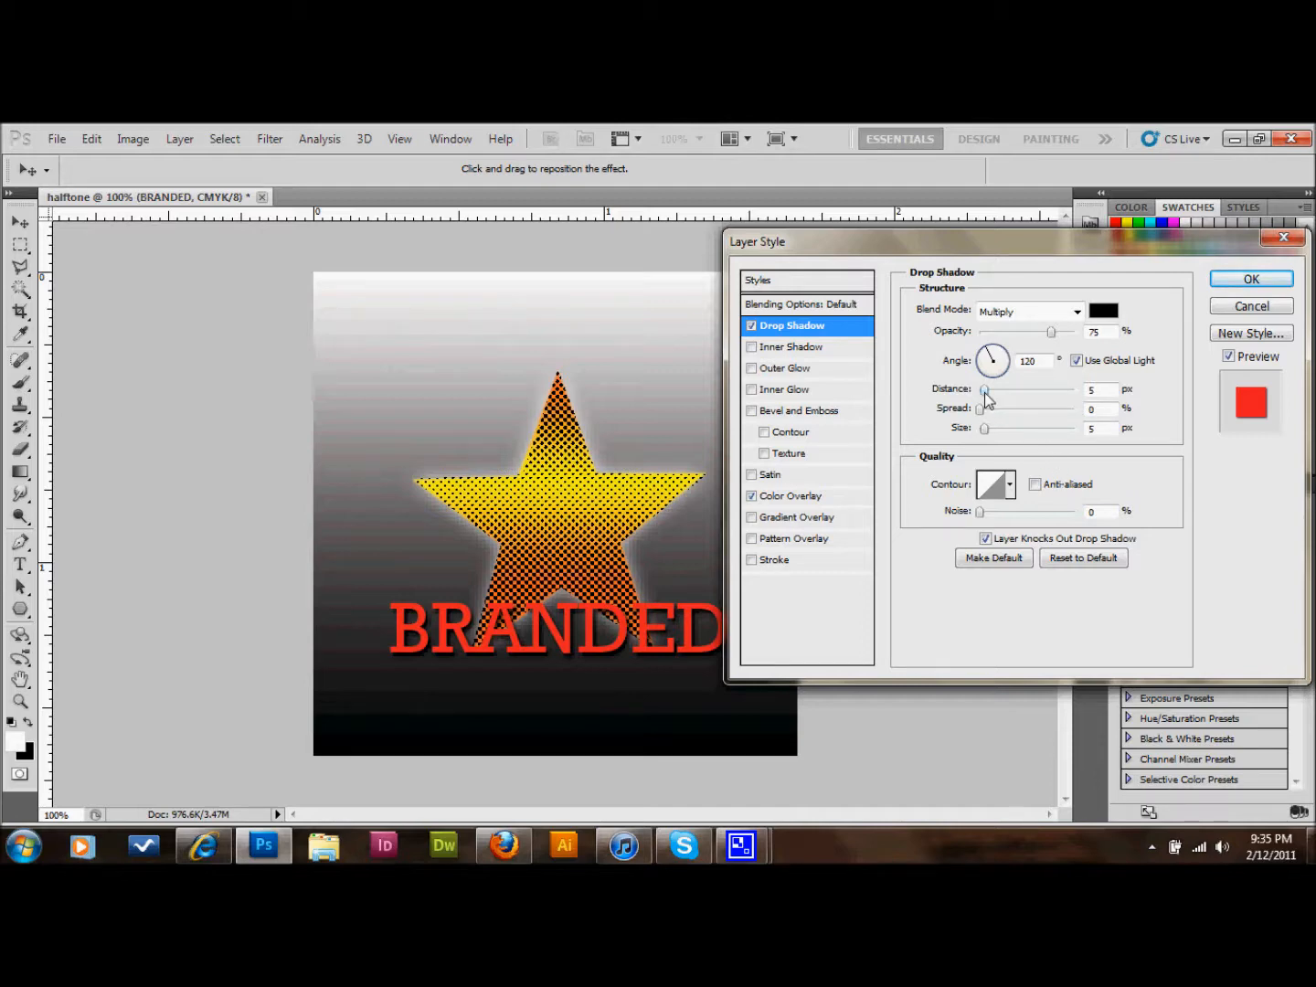
drag(983, 391, 964, 398)
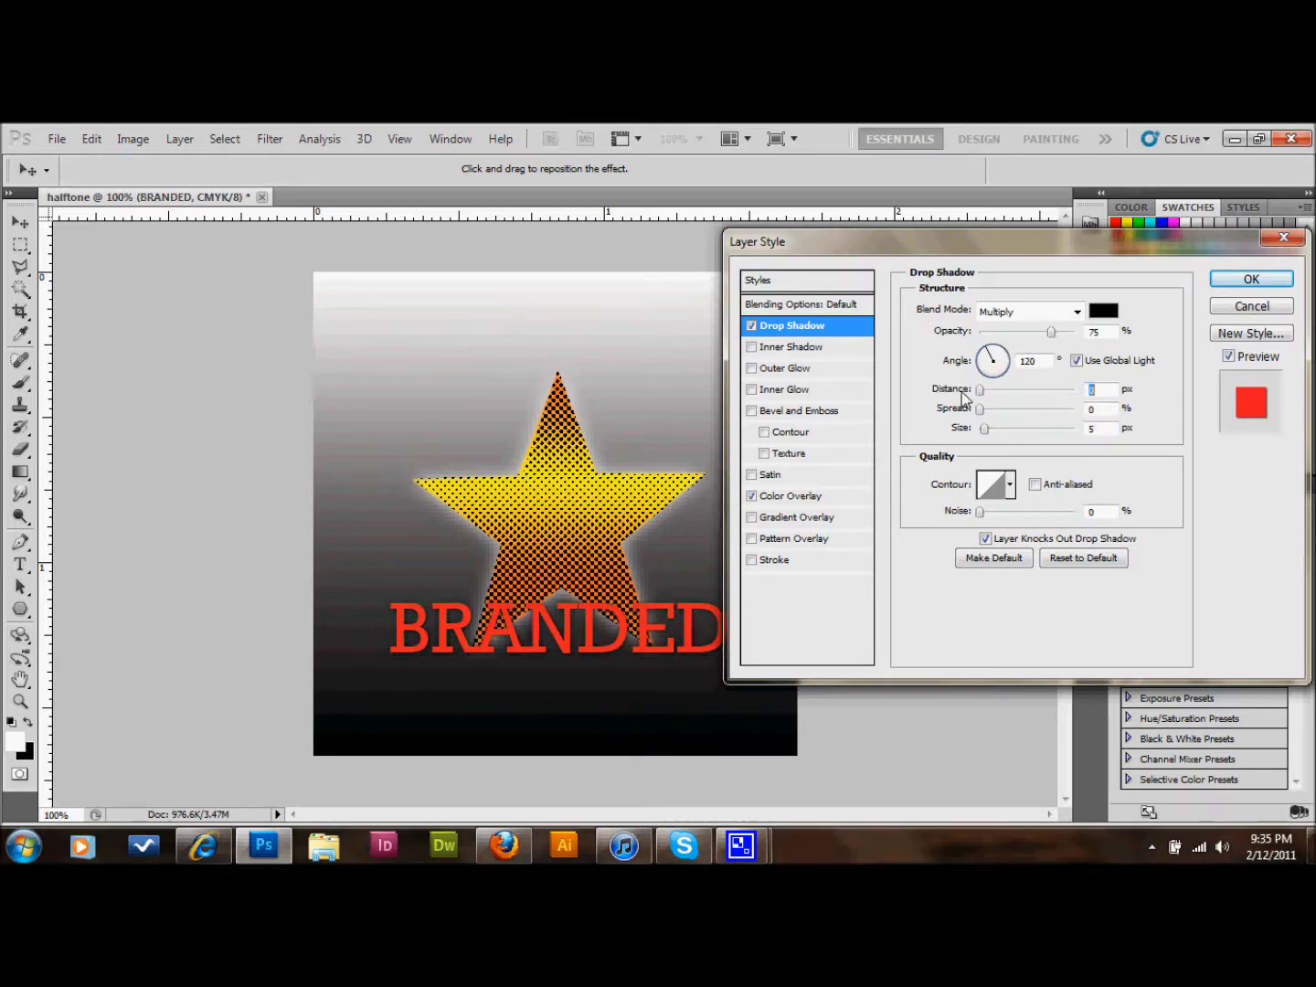
mouse_move(987, 430)
mouse_down()
mouse_move(983, 414)
mouse_move(1007, 423)
mouse_move(987, 419)
mouse_up()
drag(986, 430, 994, 432)
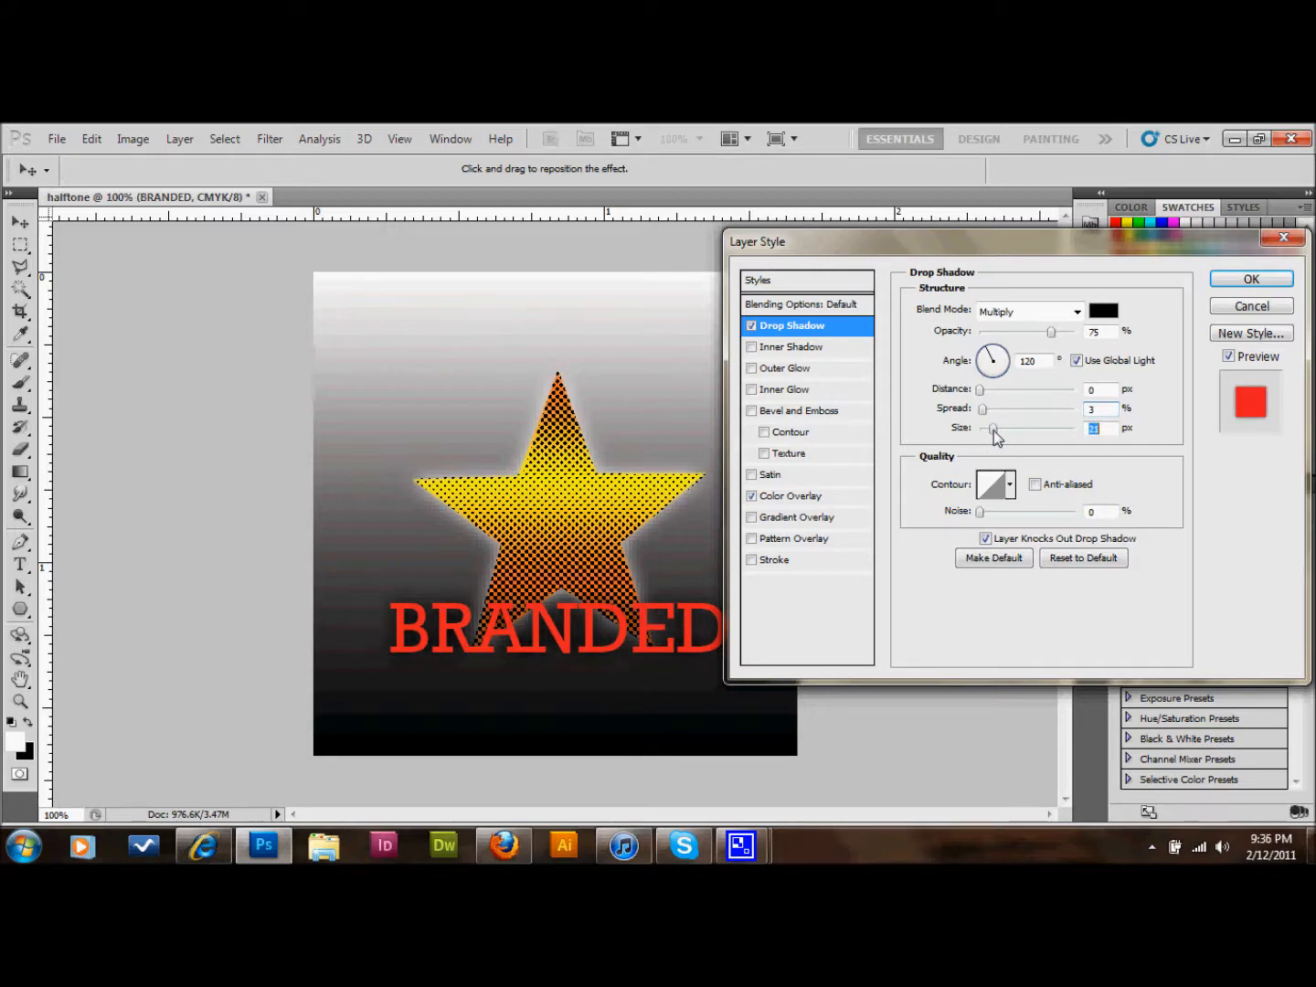
- Try the drop shadow at 50% opacity, set it back to 75%, and apply the BRANDED layer's style
click(1065, 331)
text(50)
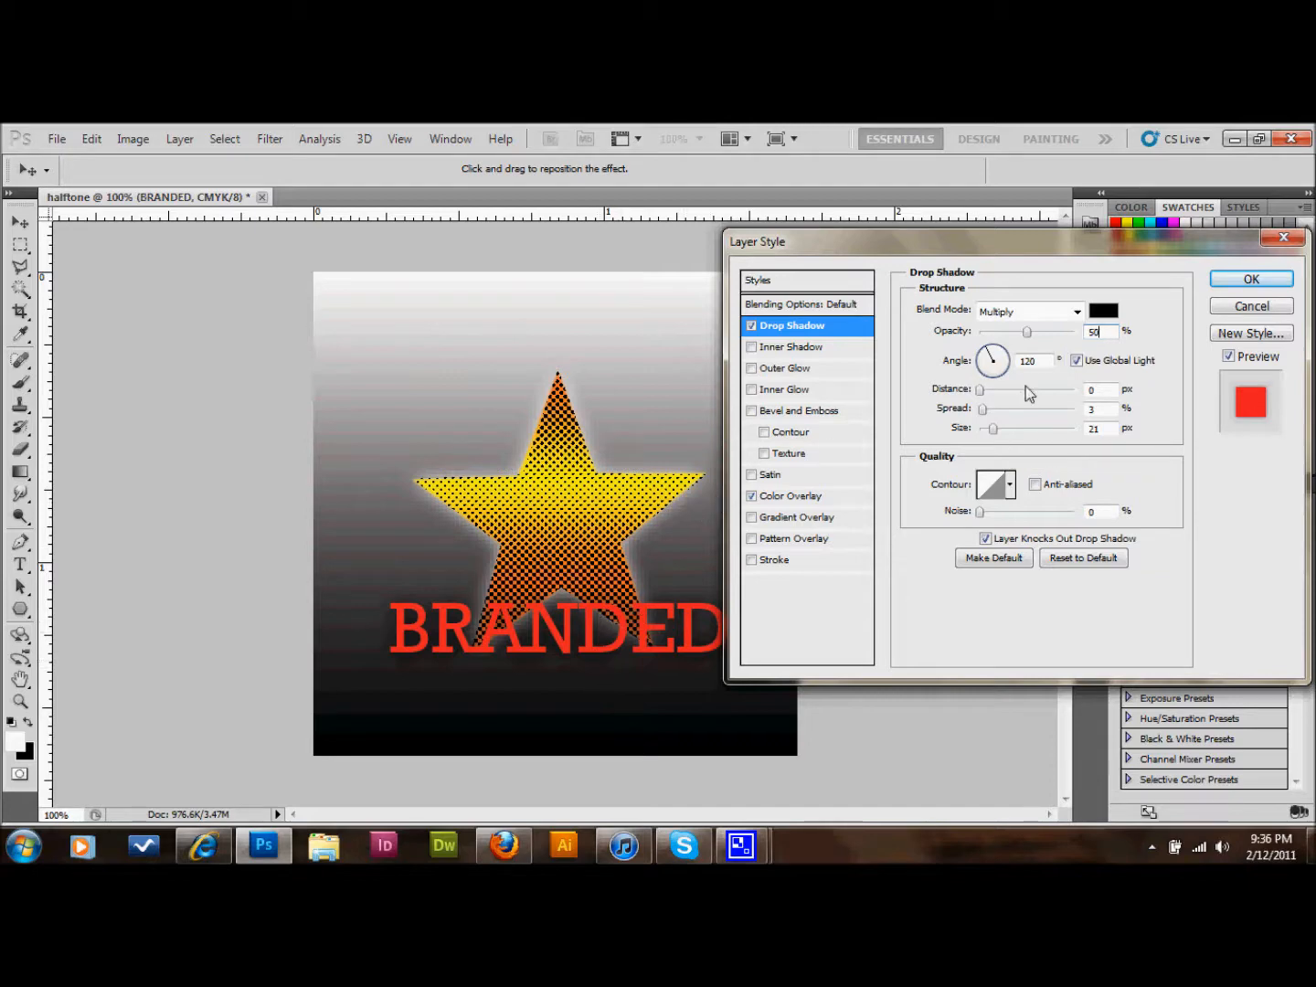
drag(1101, 334, 1061, 335)
text(4)
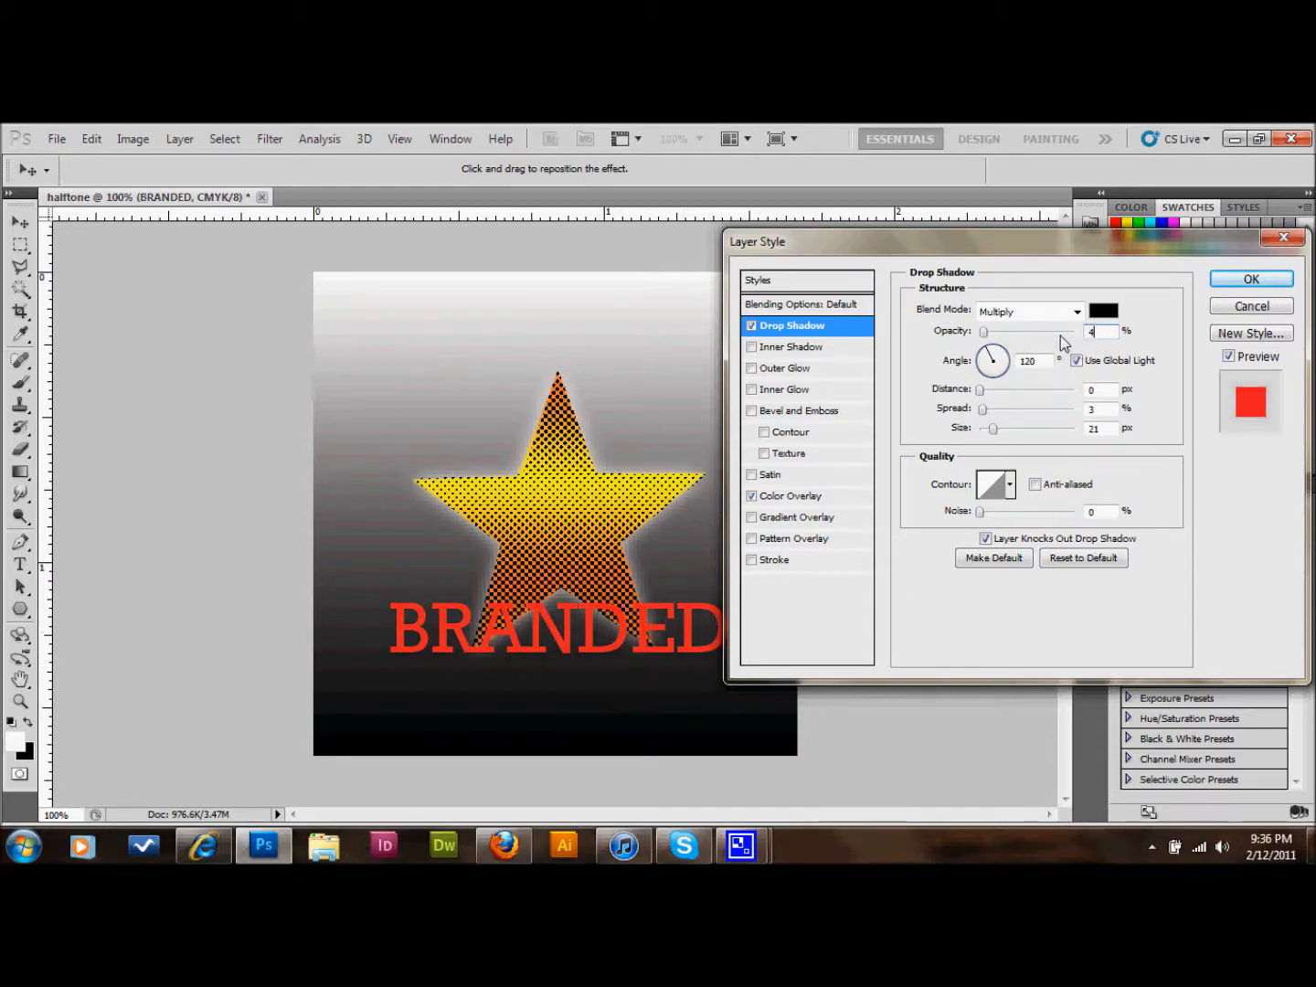
key(BackSpace)
text(75)
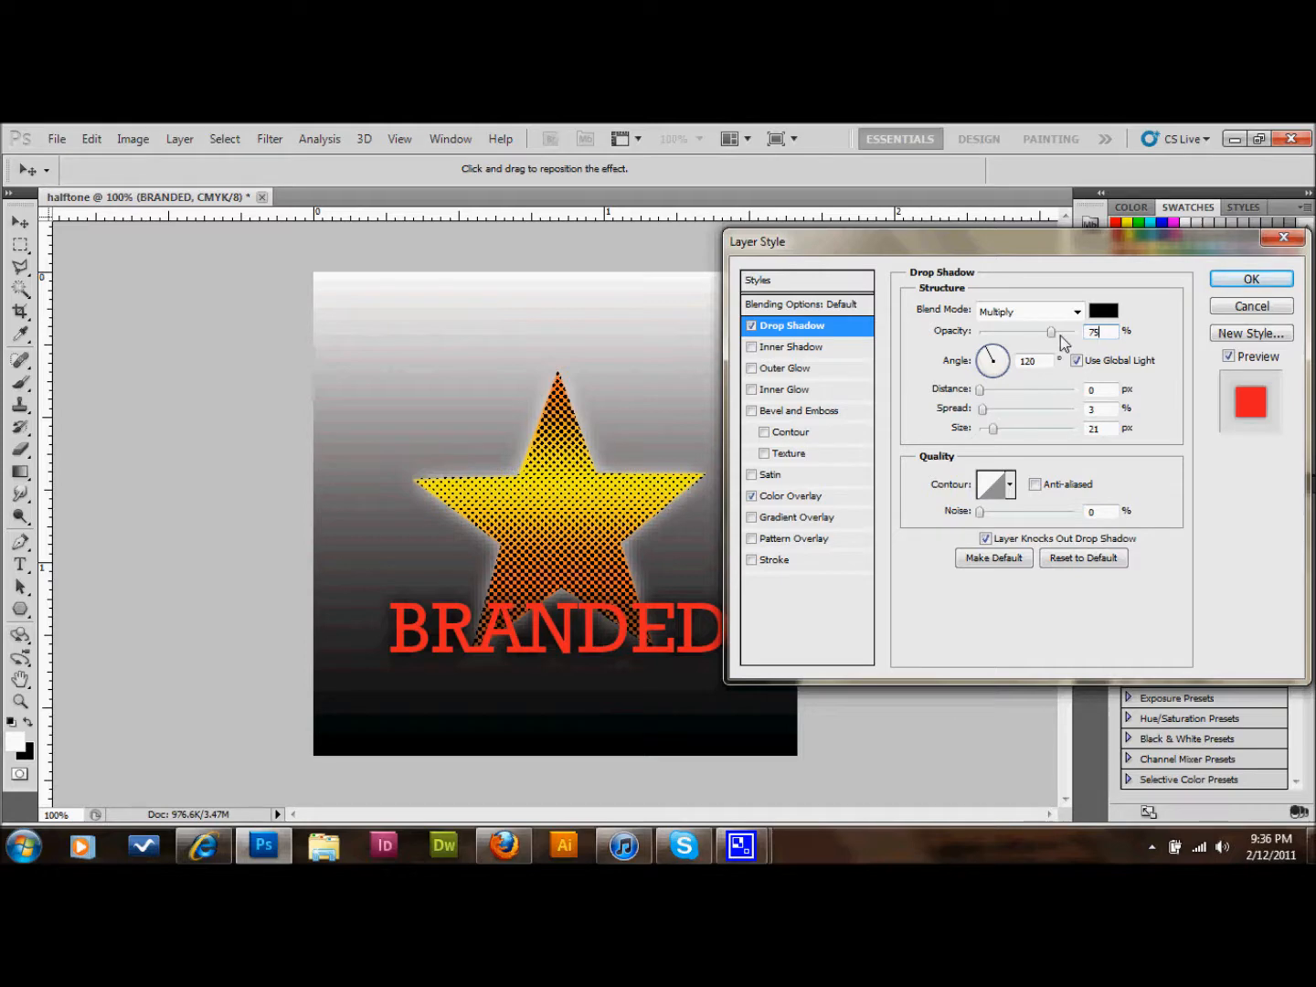
key(Return)
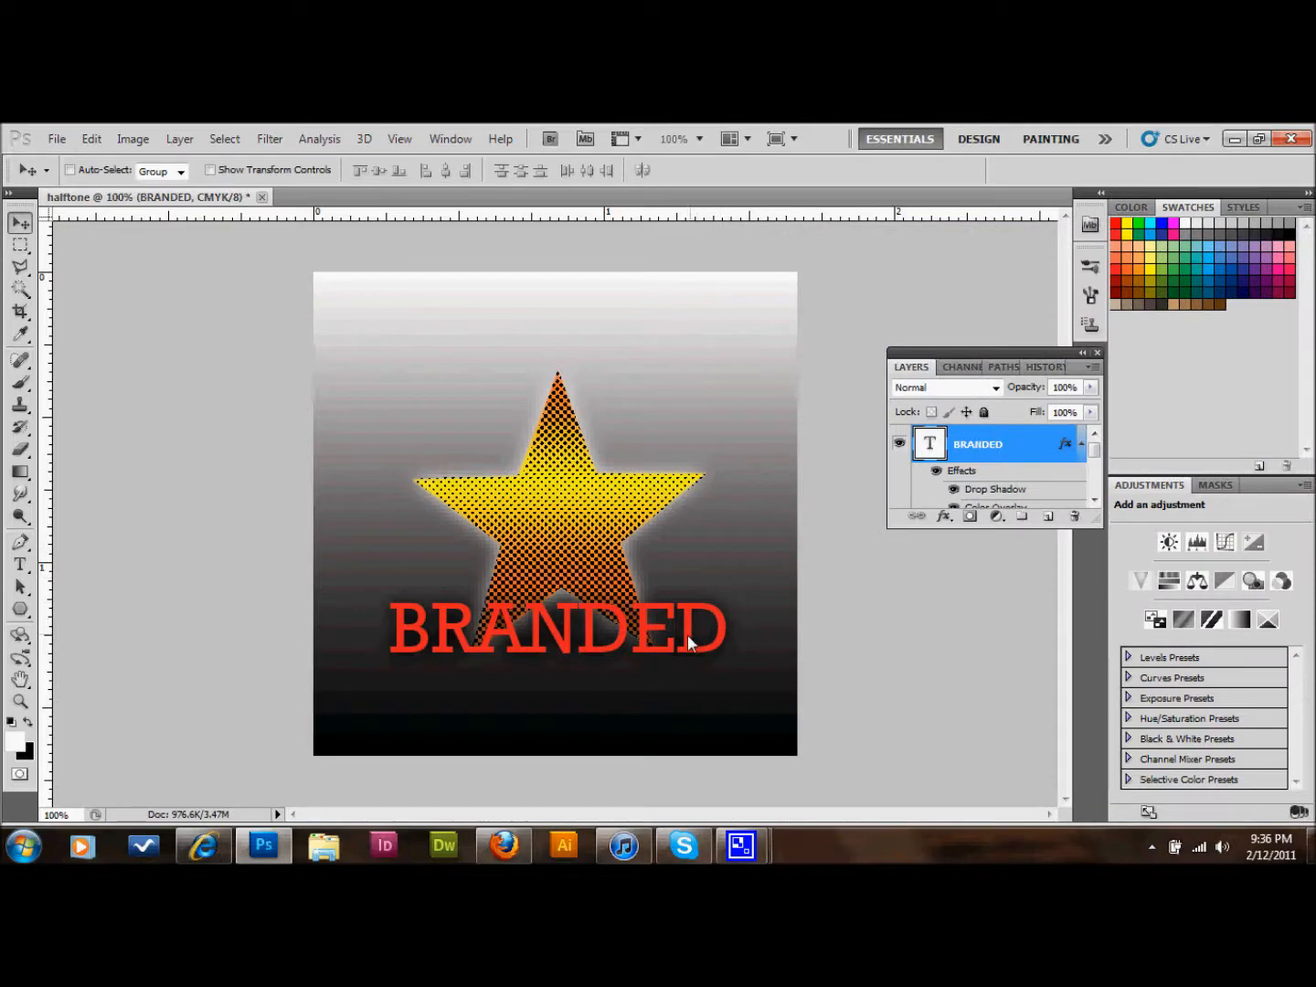
- Collapse the BRANDED layer's effects list and nudge the text slightly to the right across the star's lower points
click(1082, 444)
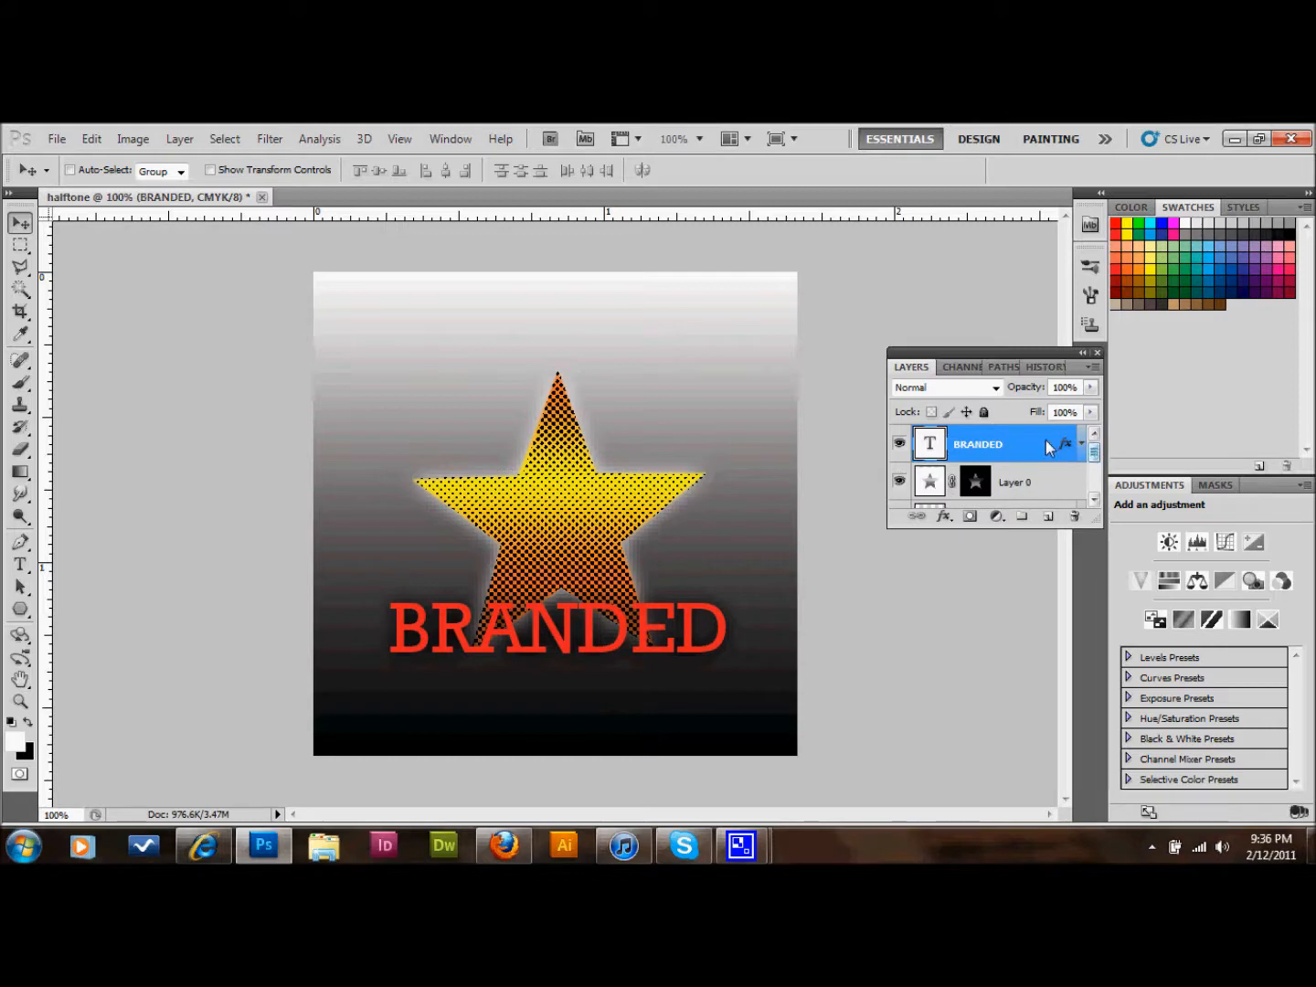
drag(638, 628, 668, 646)
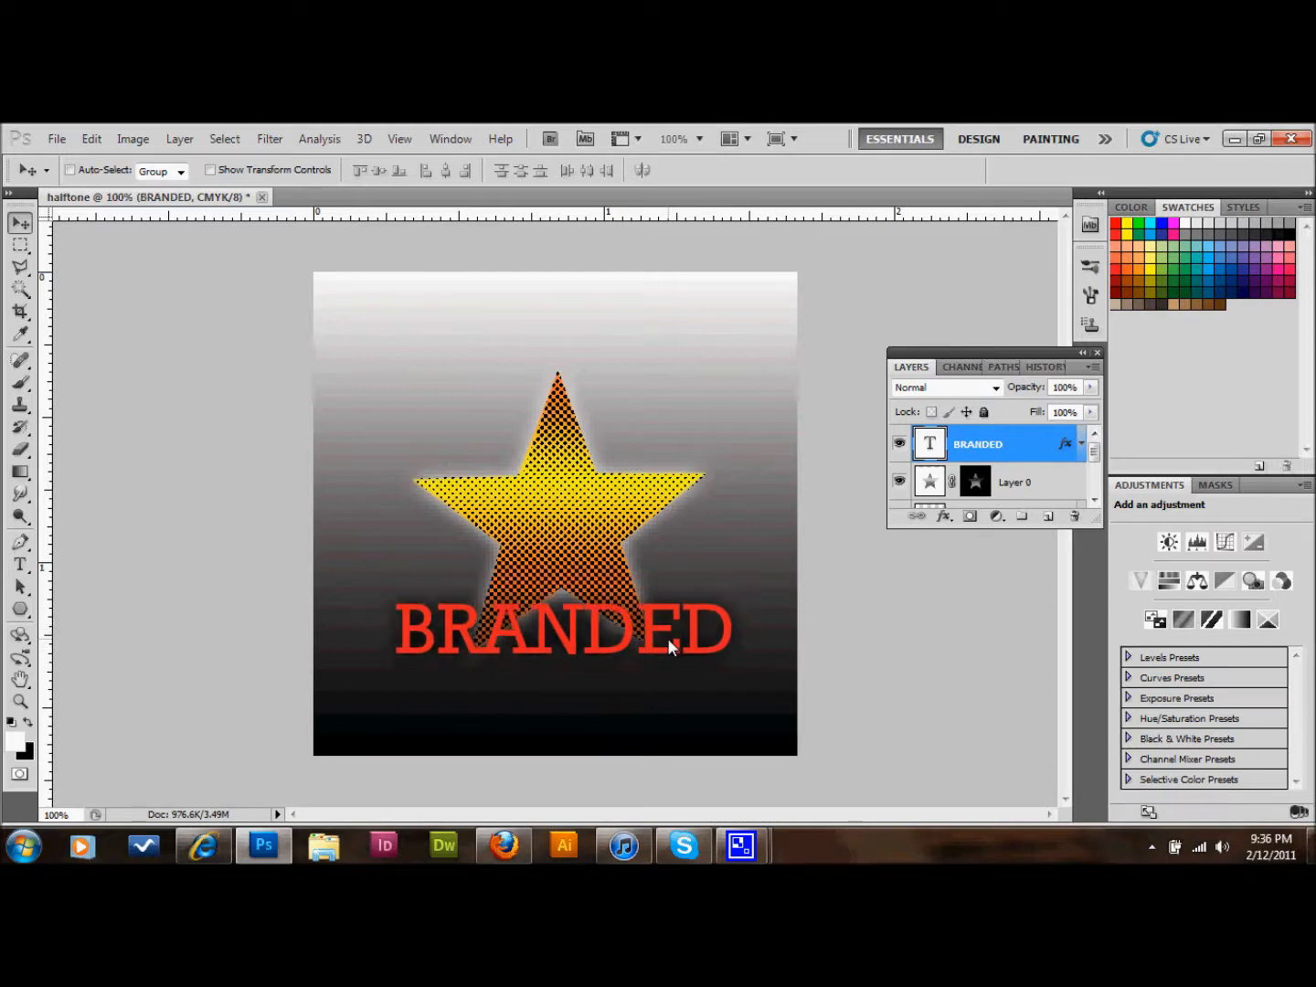